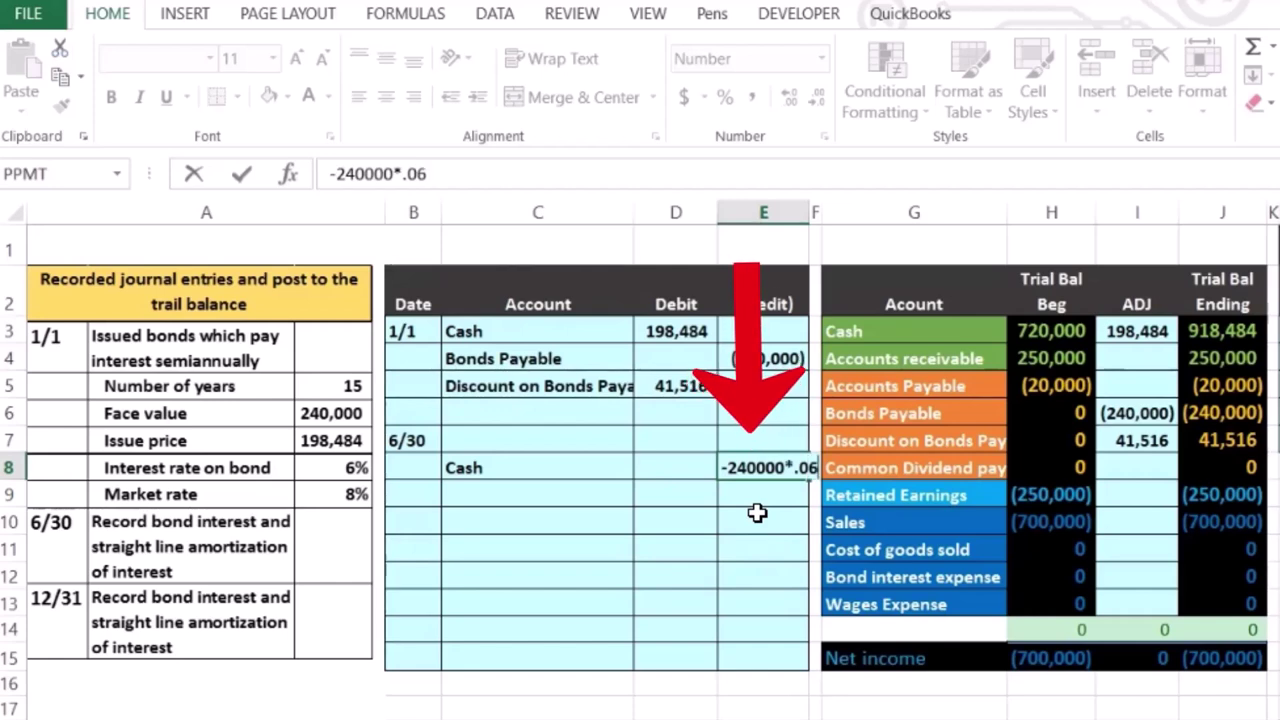
- Complete the formula for the 6/30 Cash credit in the journal entries as -240000*.06/2
text(/)
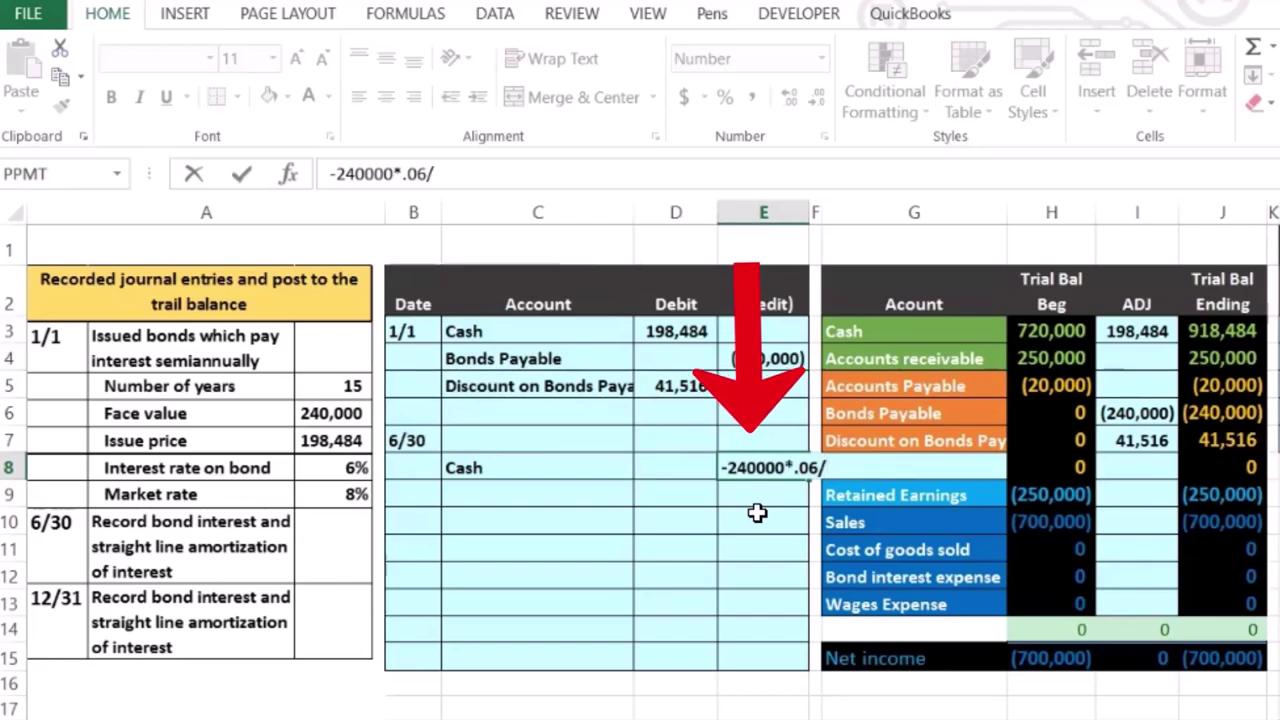
text(2)
key(ctrl+Return)
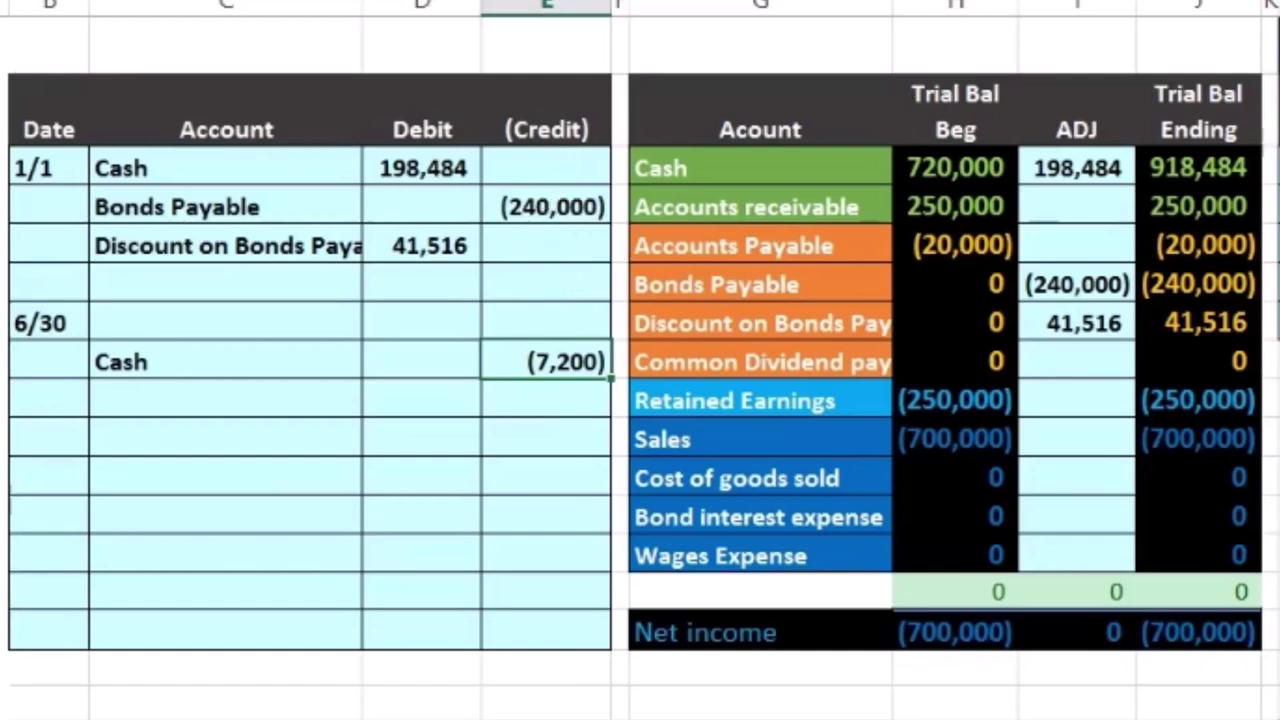
- Enter 1/1 as the first date in the straight line amortization table
click(700, 330)
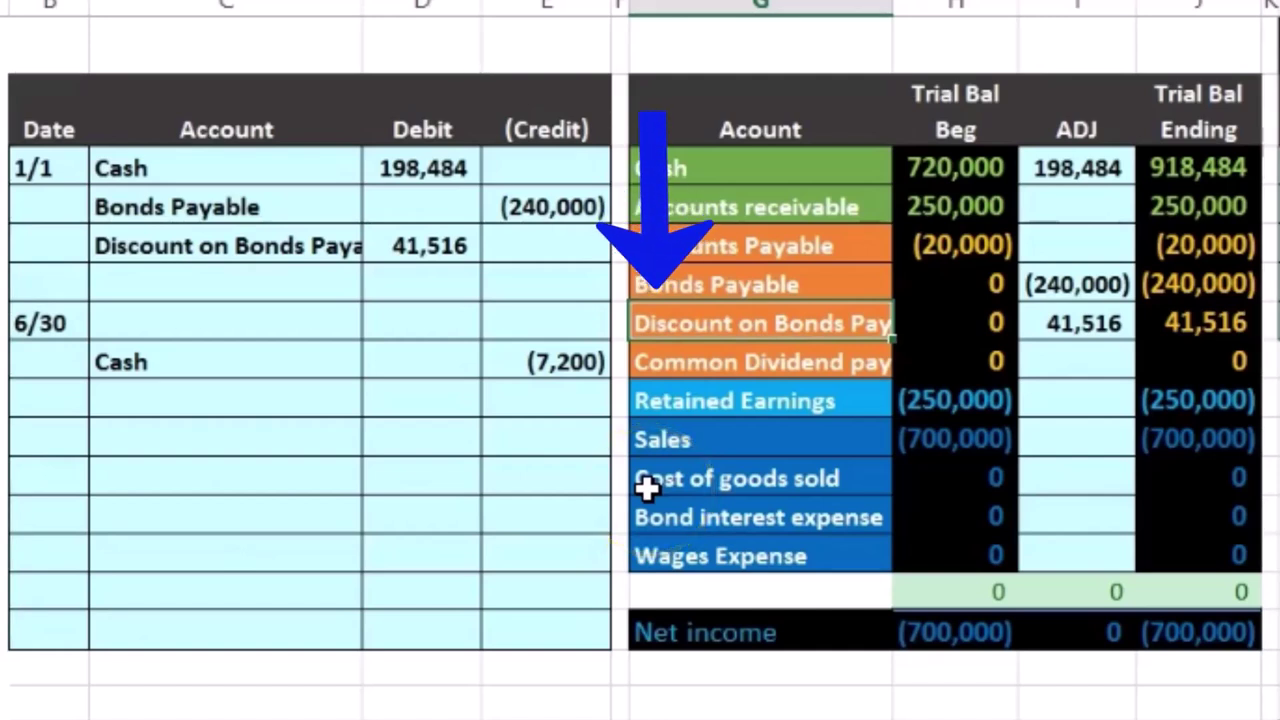
key(Right)
key(Right)
key(Right)
key(Right)
key(Right)
key(Right)
key(Right)
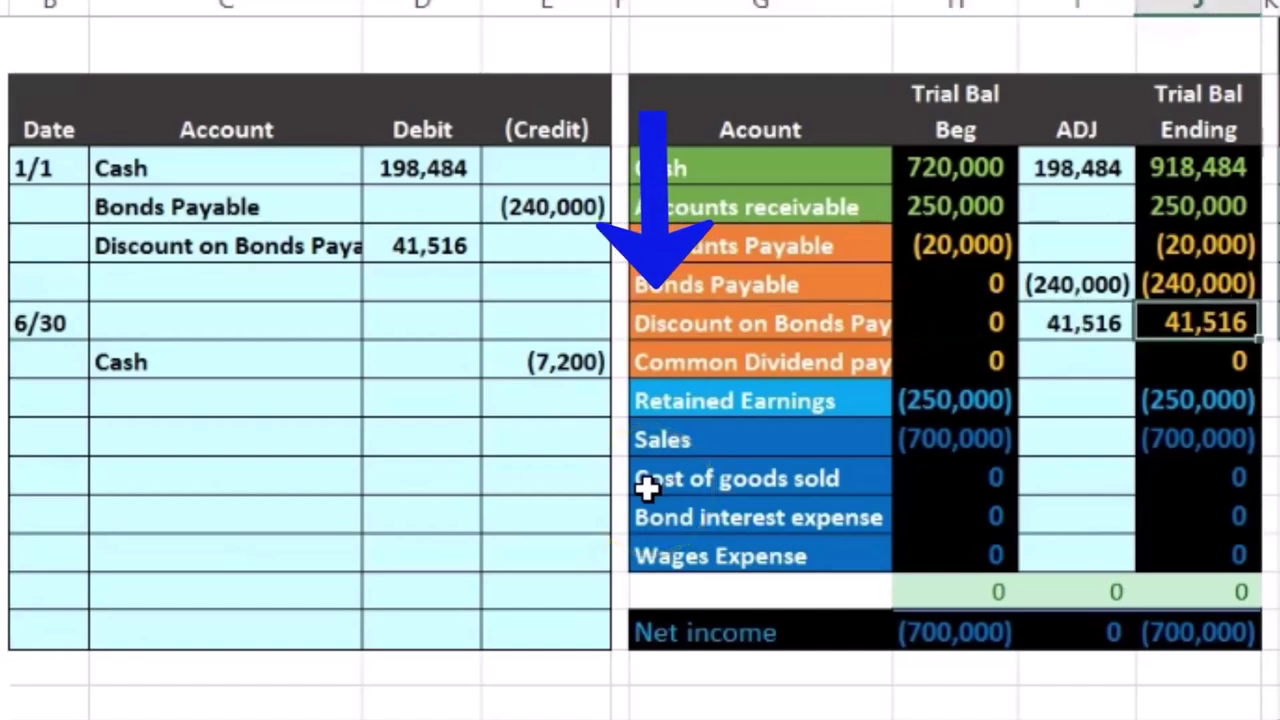
key(Up)
key(Up)
key(Up)
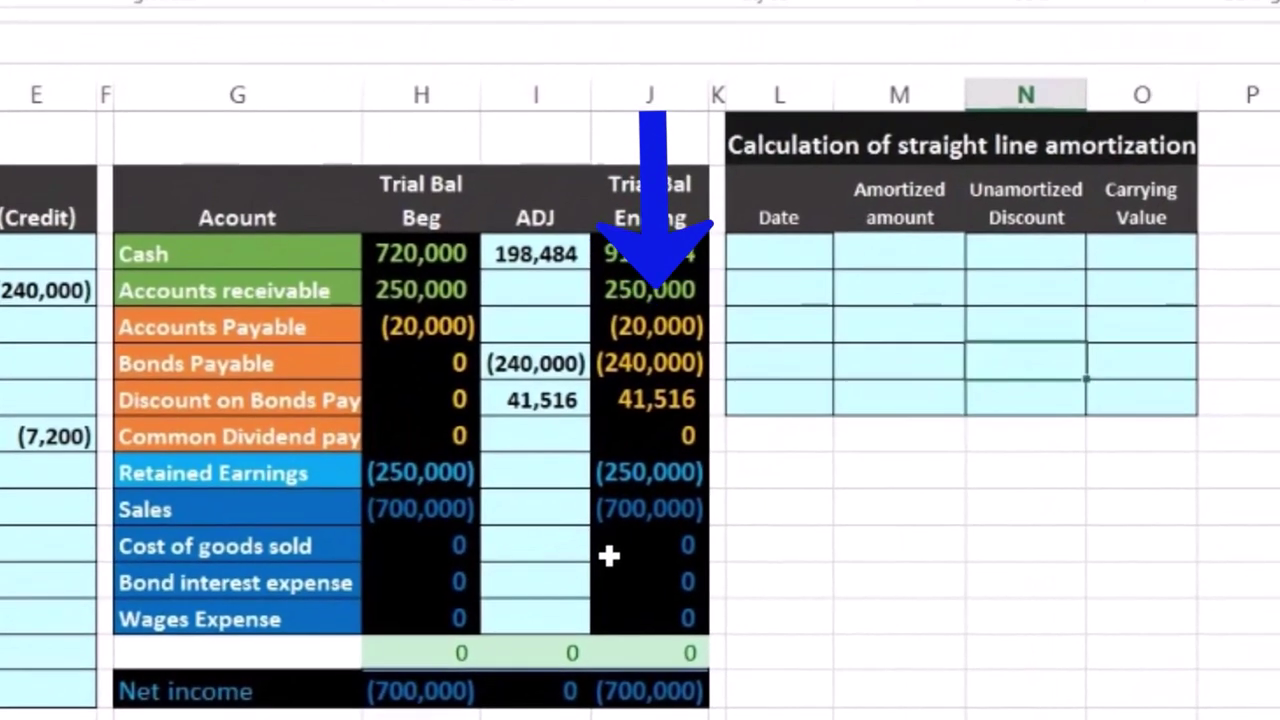
key(Left)
key(Left)
key(Up)
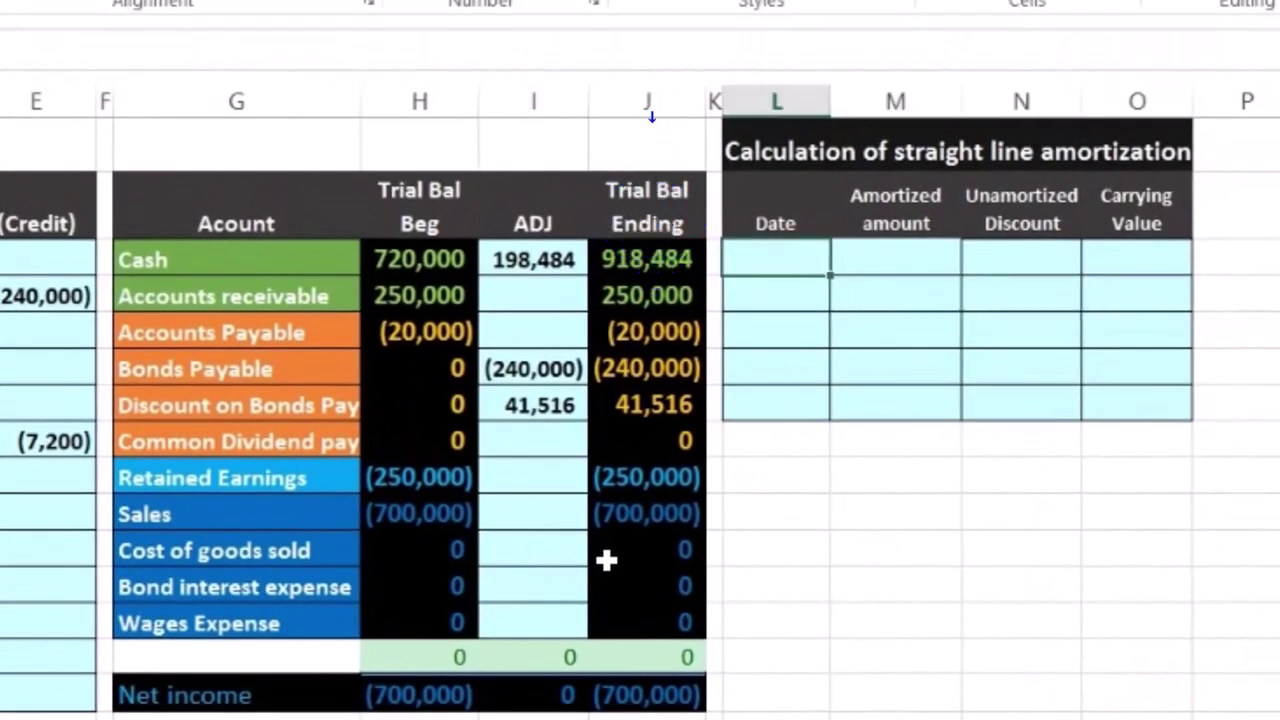
text(1/1)
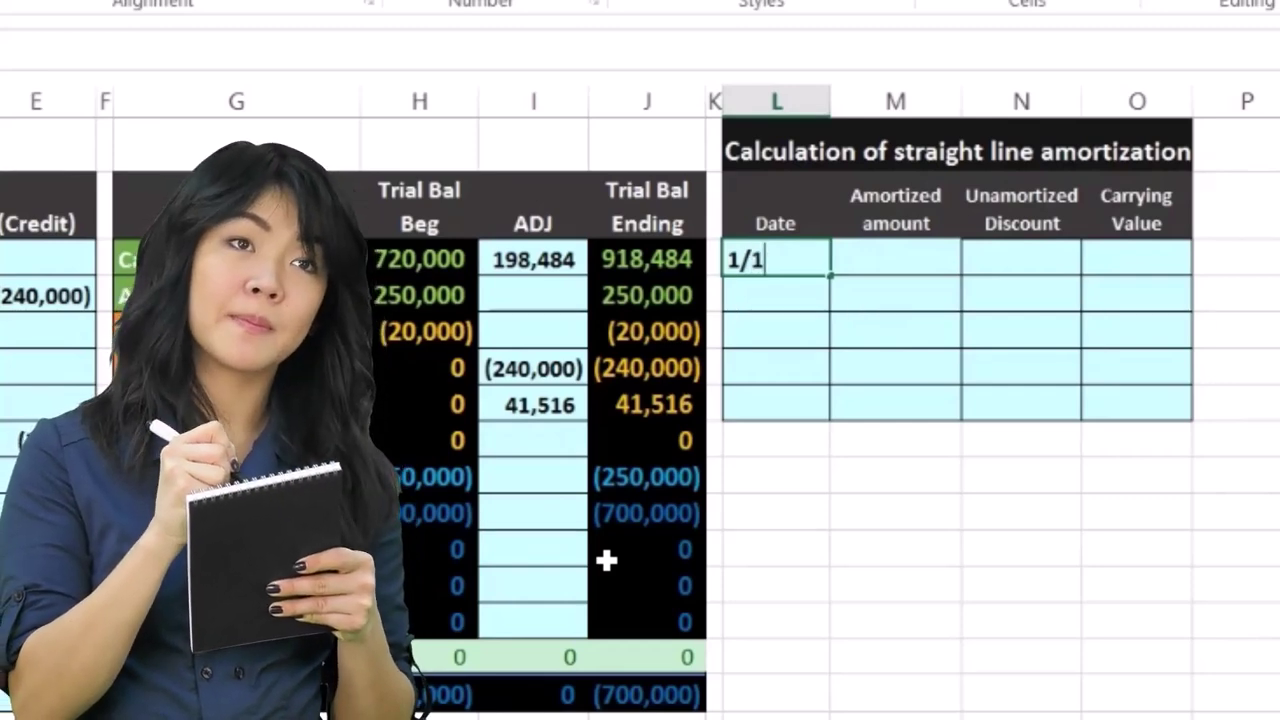
- Link the 1/1 unamortized discount to the Discount on Bonds Payable debit with the formula =D5
key(Tab)
key(Tab)
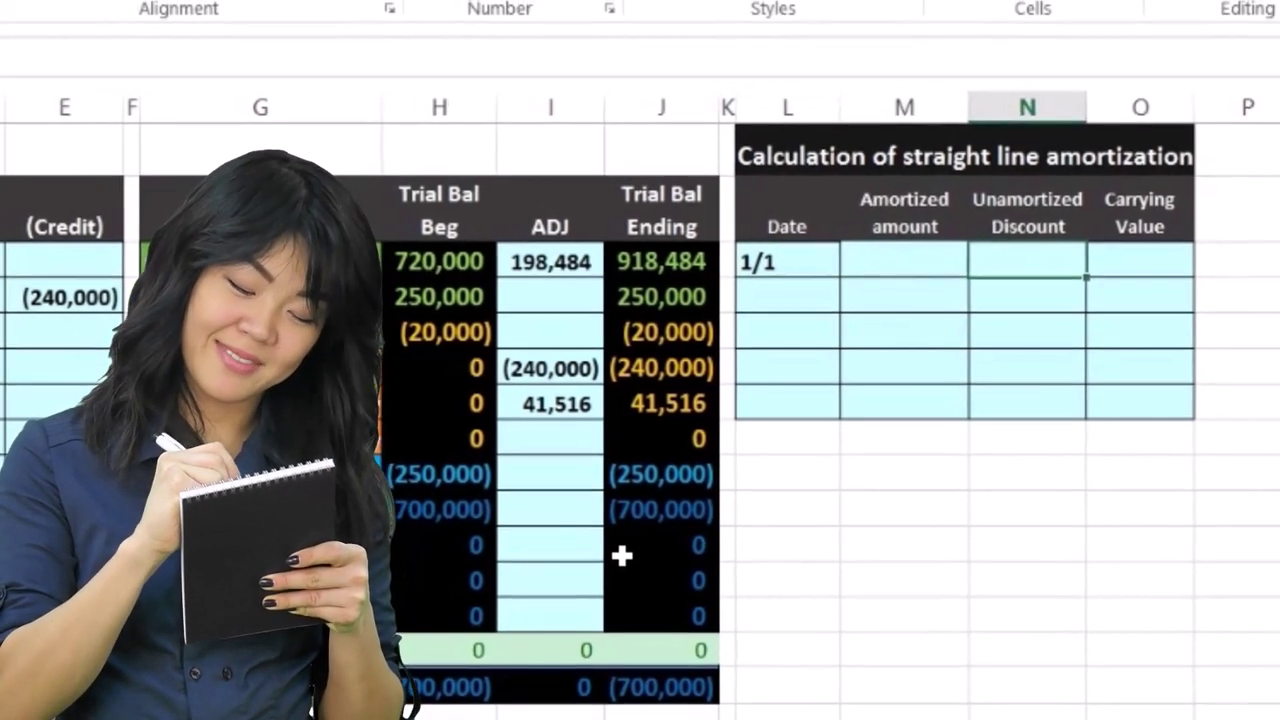
key(Tab)
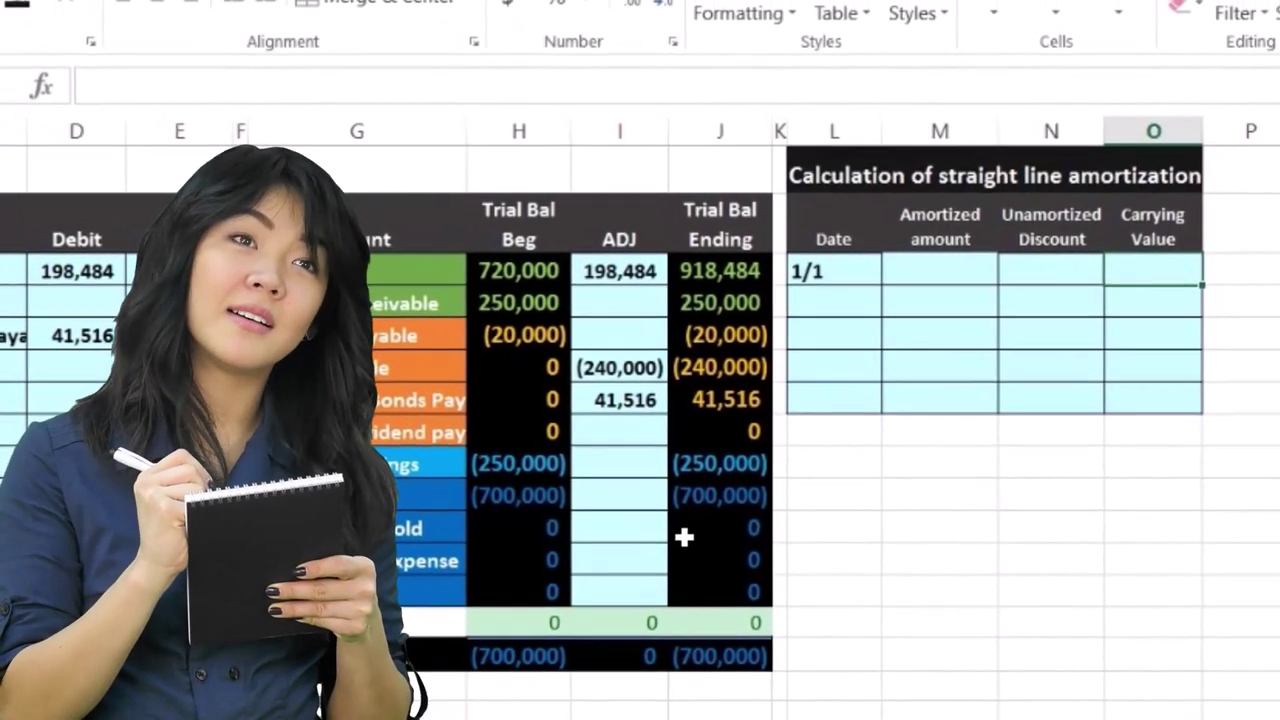
key(shift+Tab)
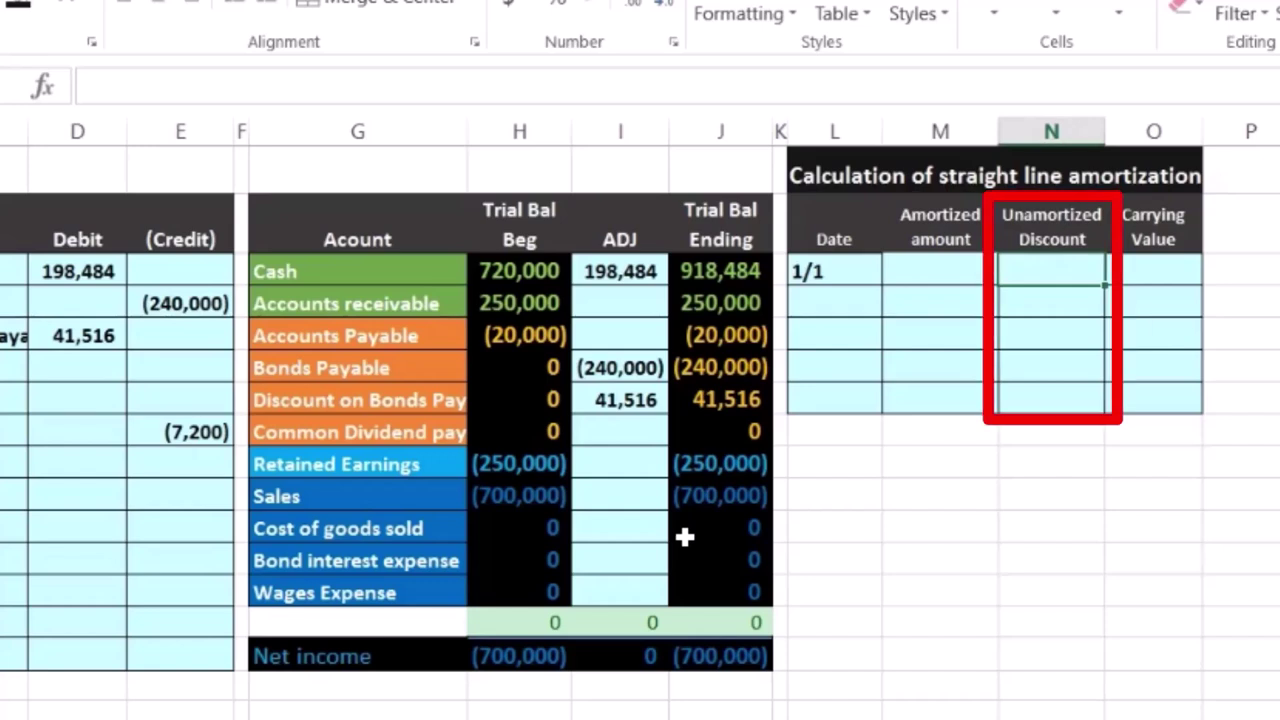
text(=)
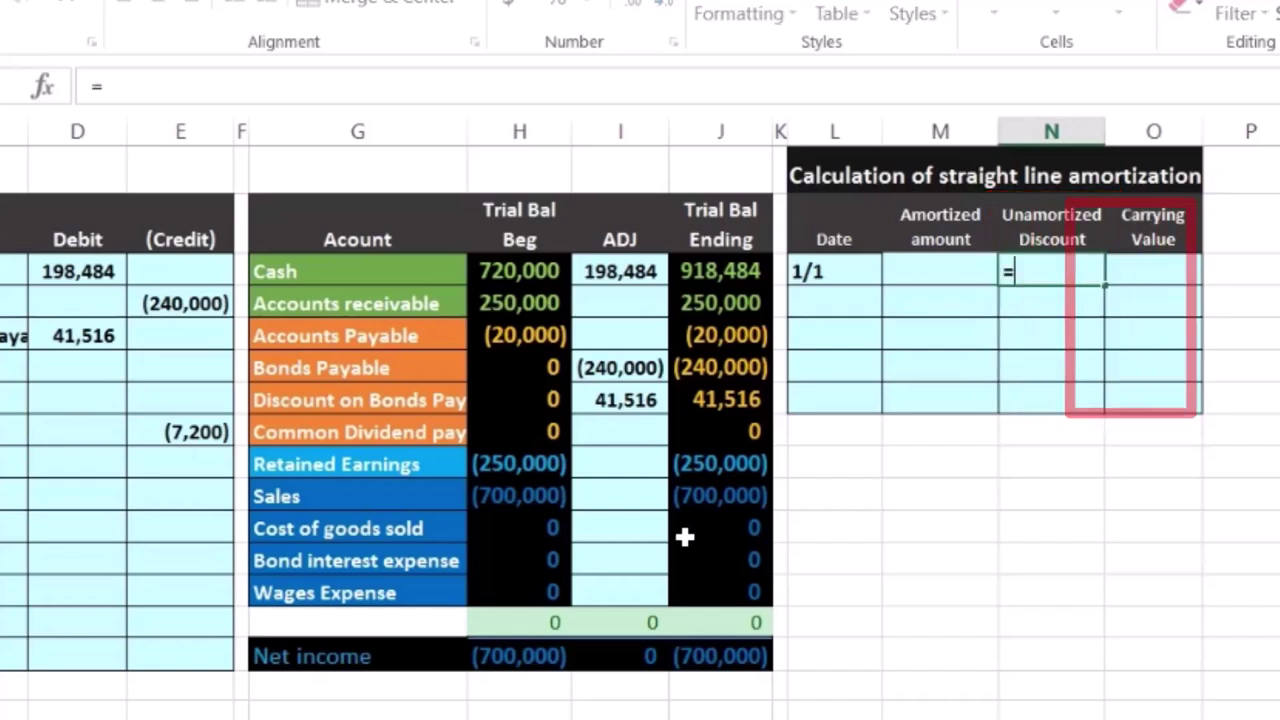
click(97, 337)
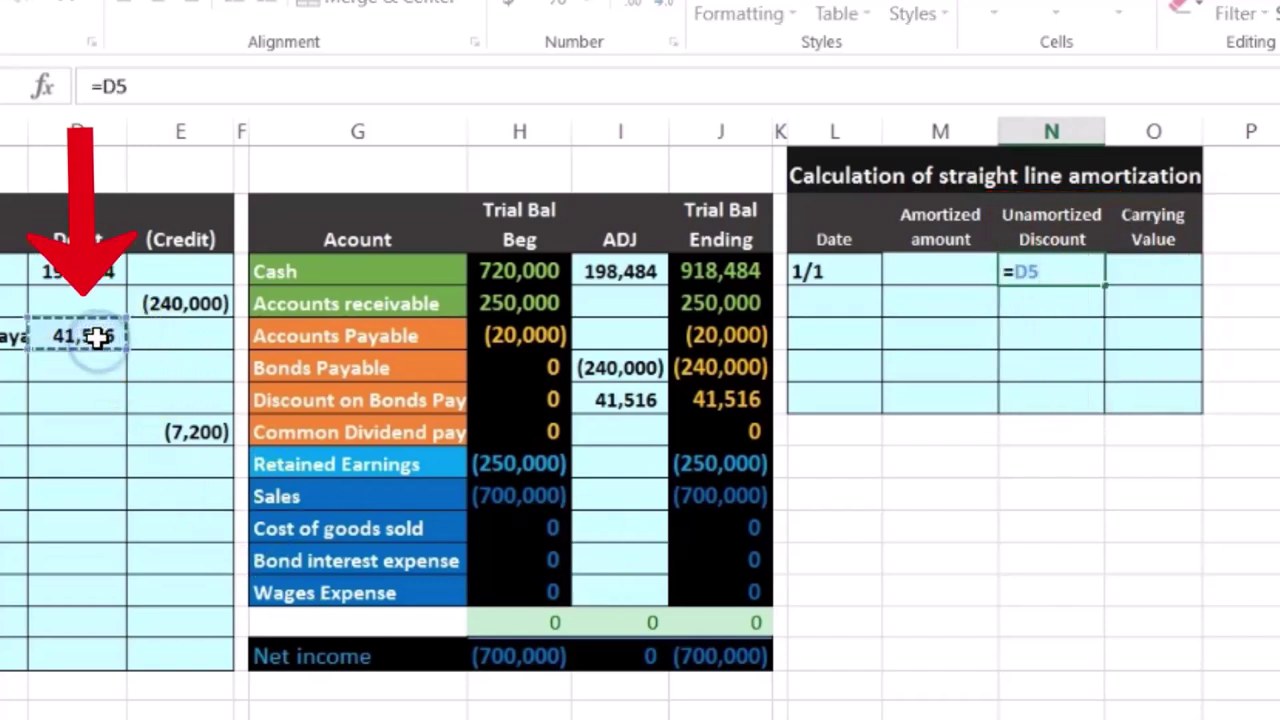
key(Return)
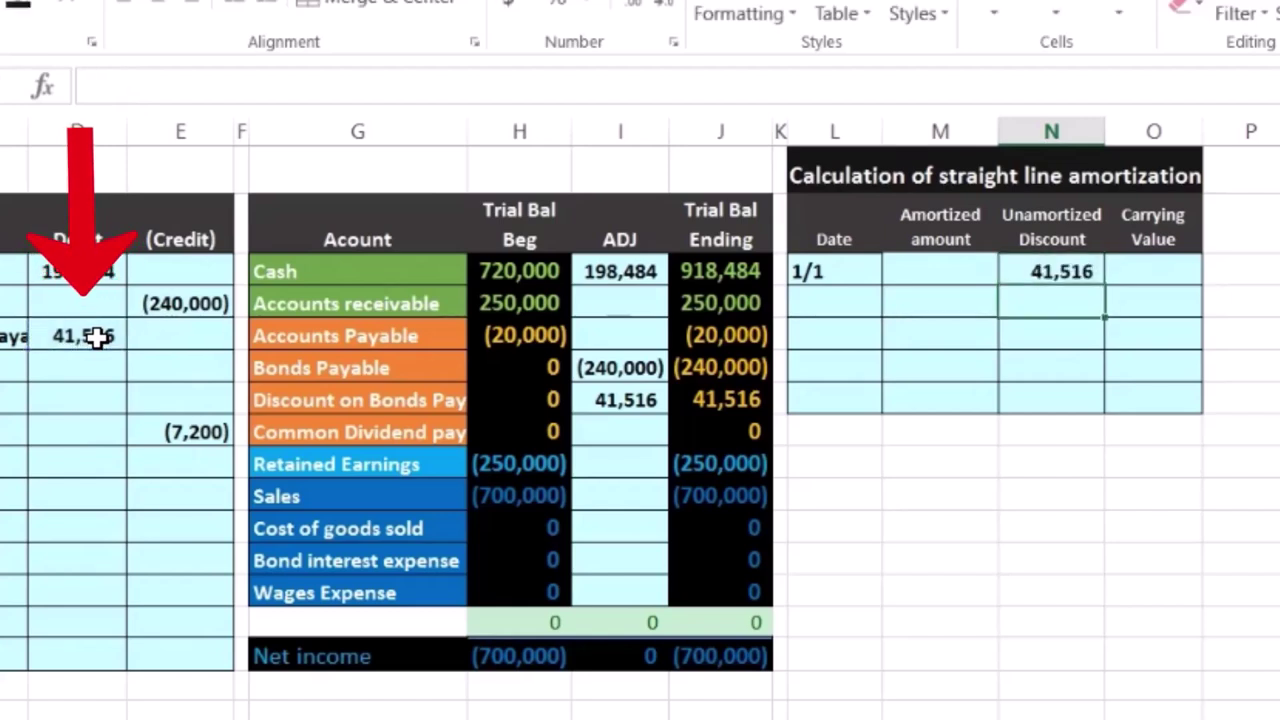
- Calculate the 1/1 carrying value in the amortization table with the formula =240000-N3
key(Up)
key(Right)
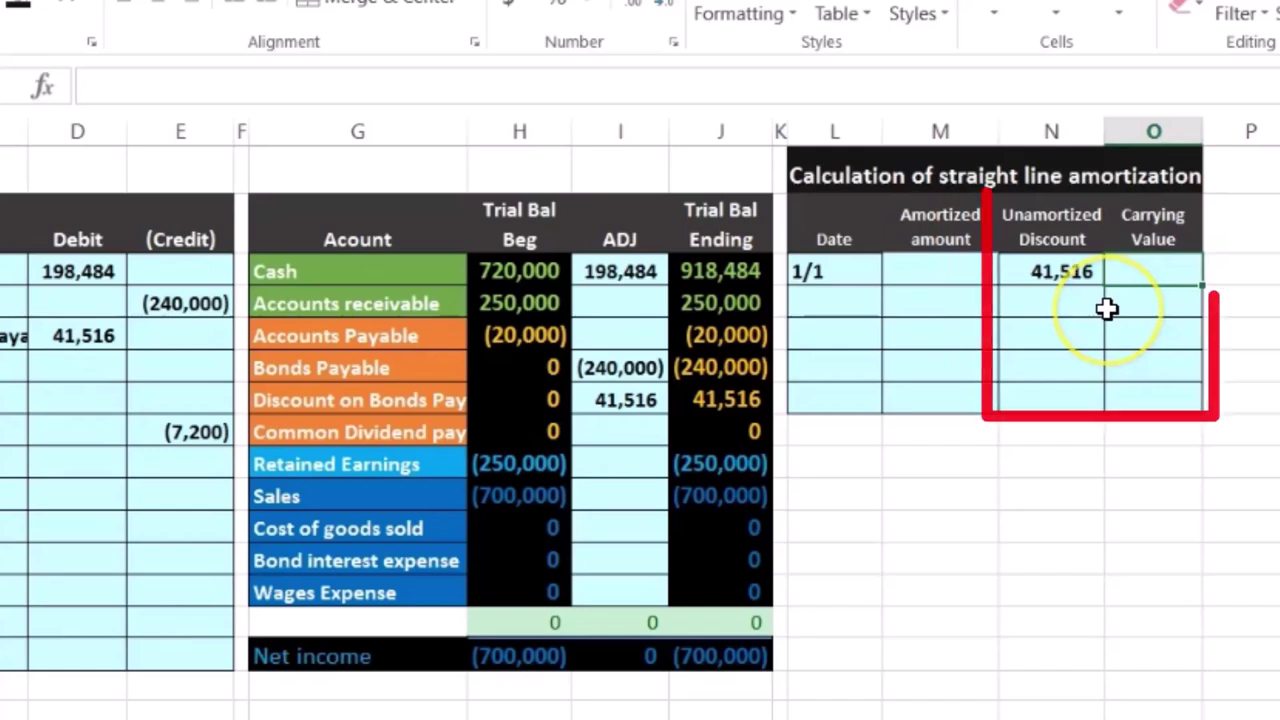
text(=)
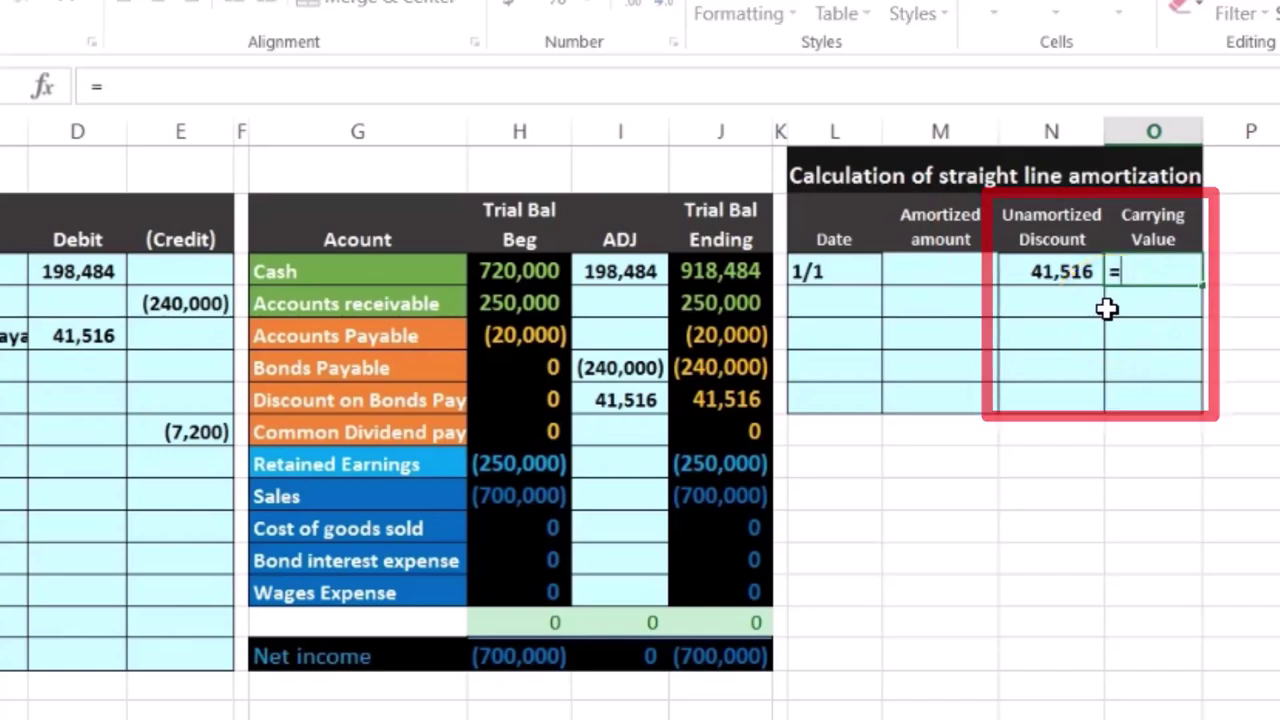
text(240000-)
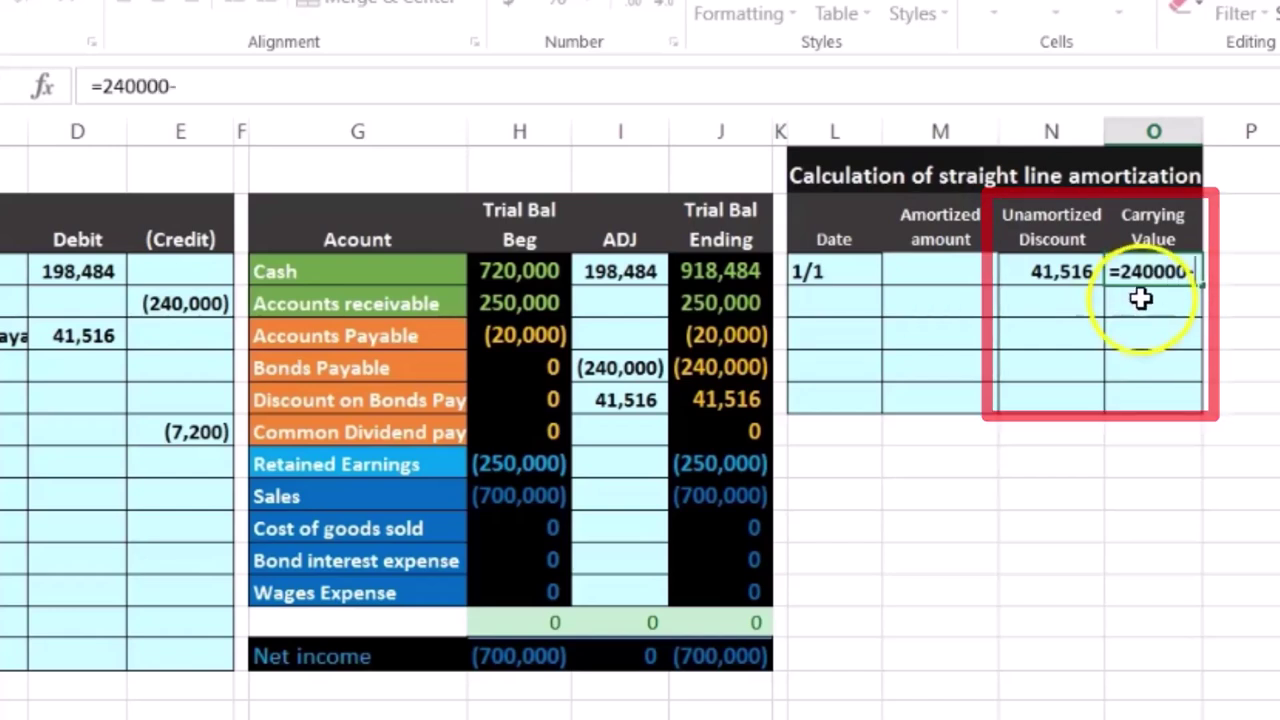
click(1050, 268)
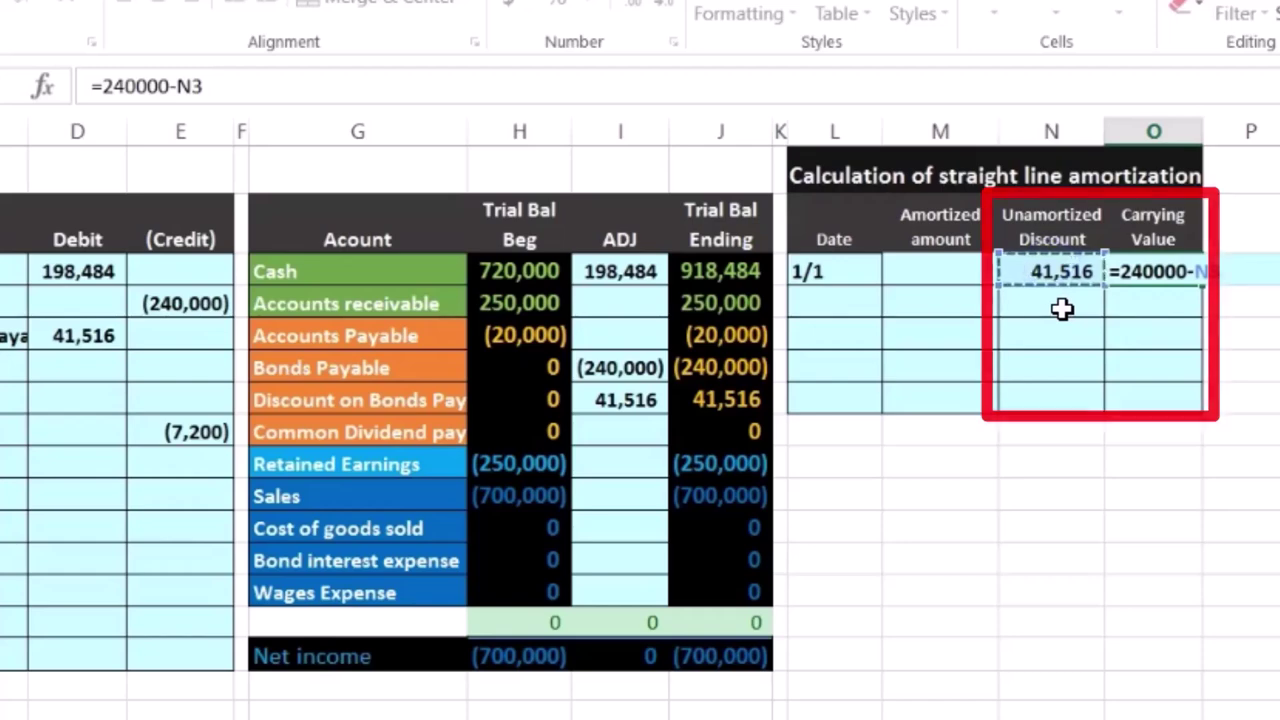
key(Return)
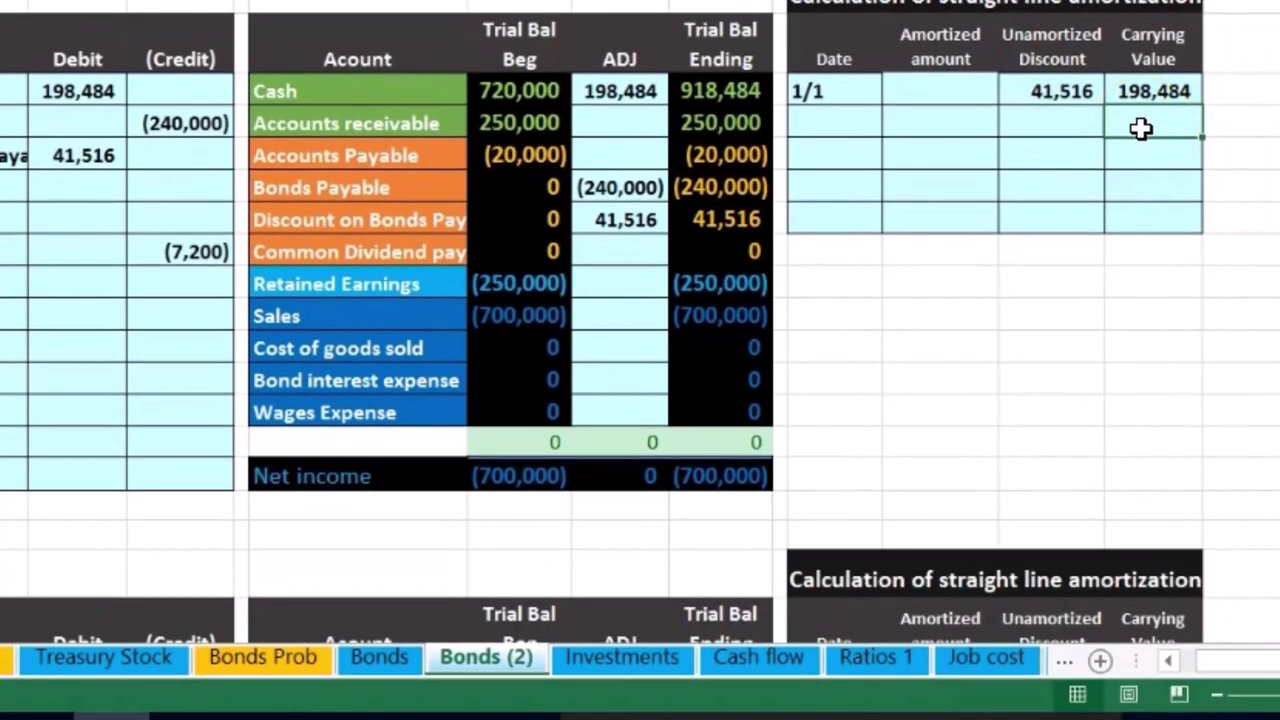
- Switch to Calculator, divide the 41516 discount by 15 and halve the quotient
drag(751, 190, 746, 206)
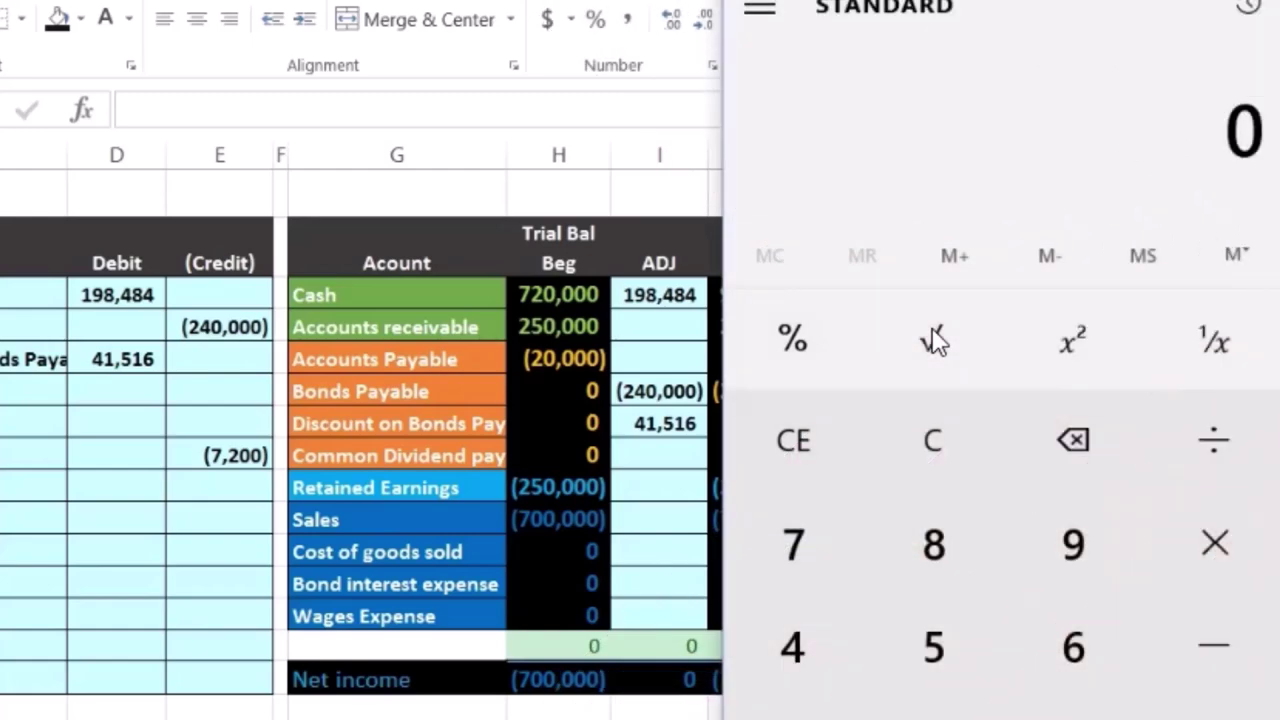
drag(951, 6, 557, 69)
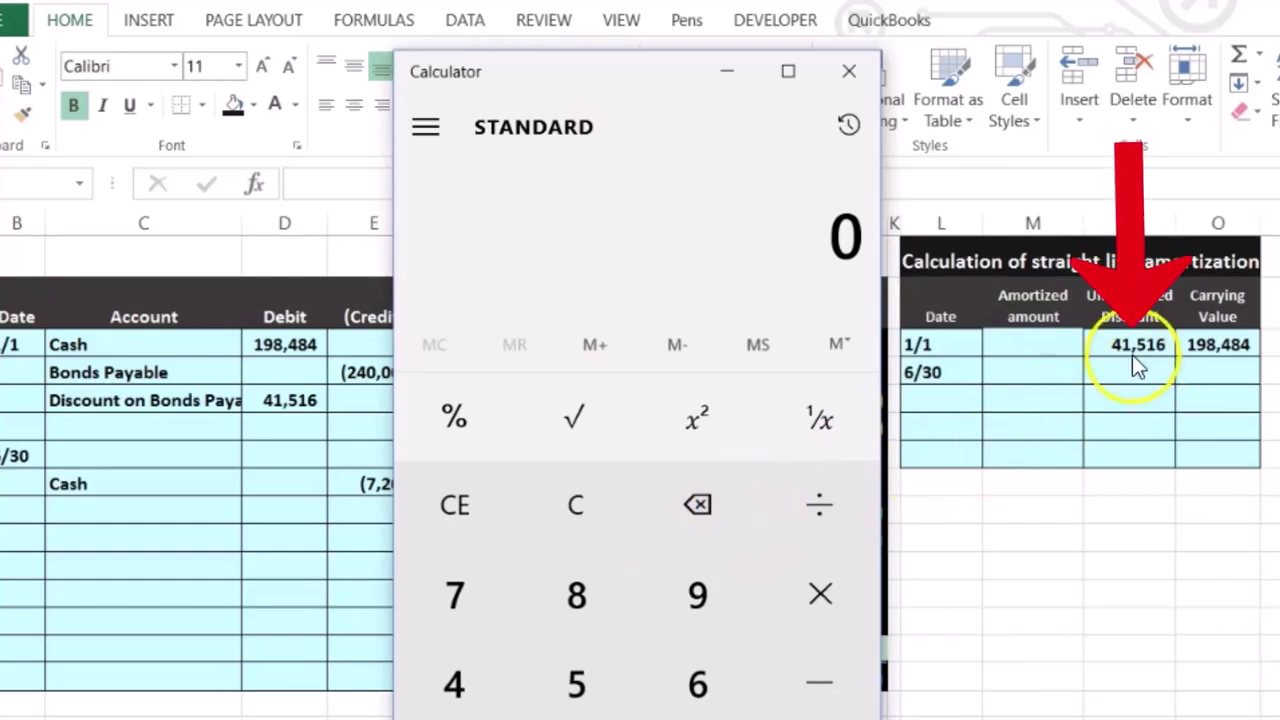
text(41516)
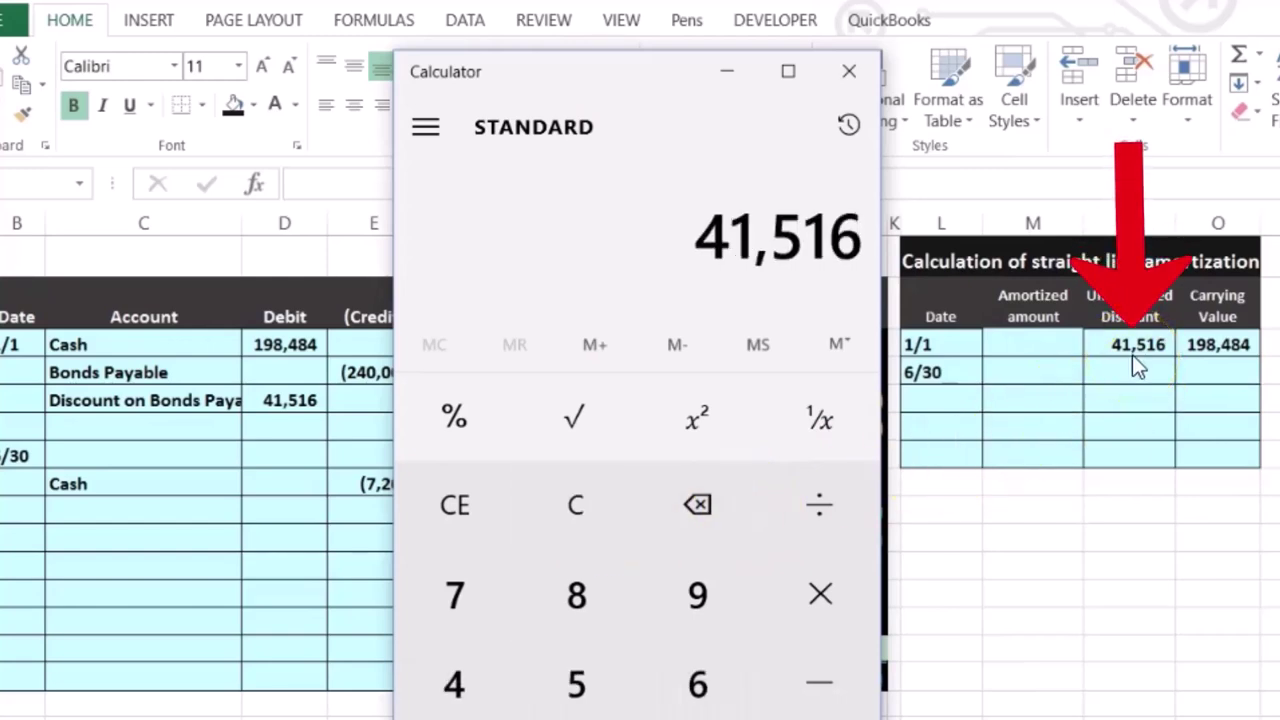
key(slash)
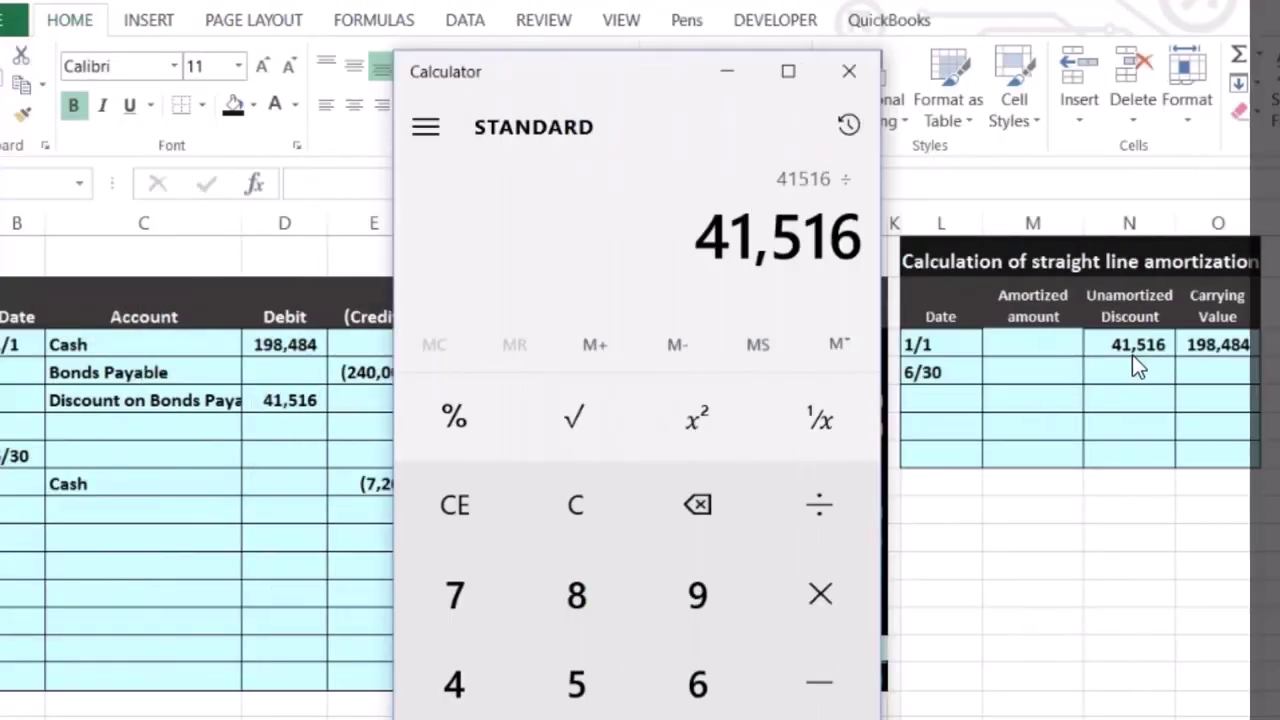
text(1,)
text(5)
key(Return)
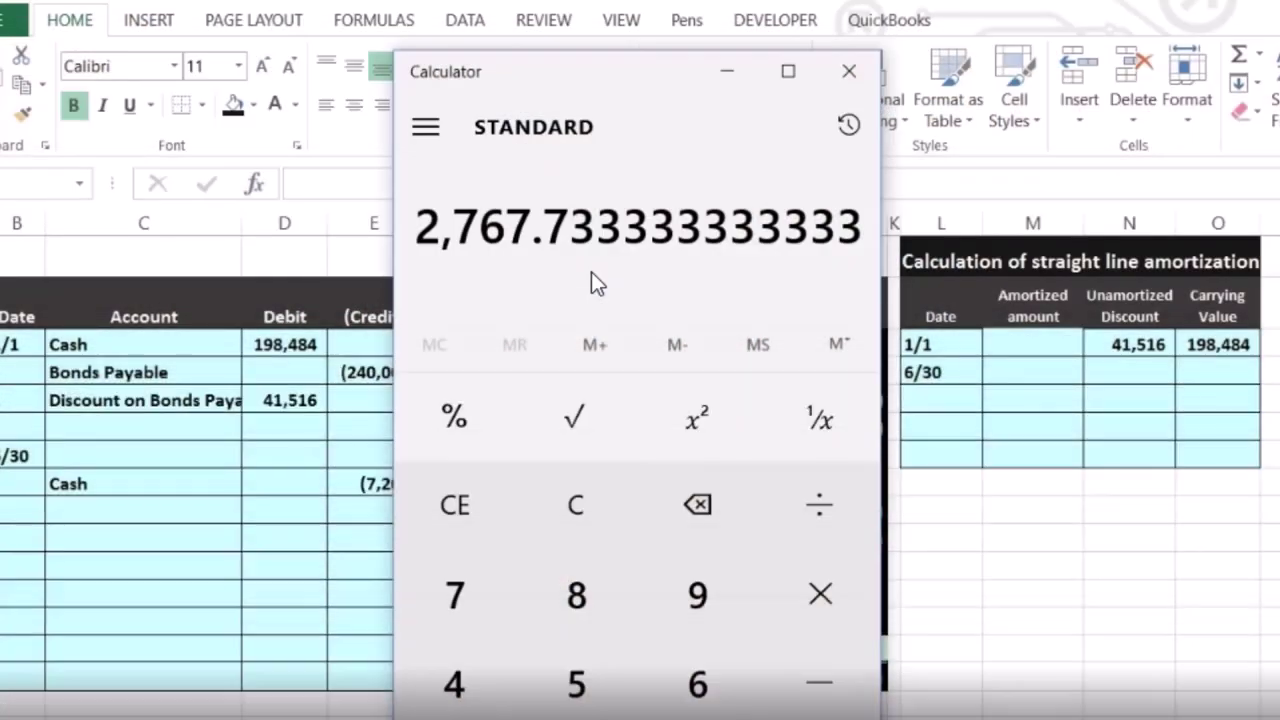
key(slash)
key(2)
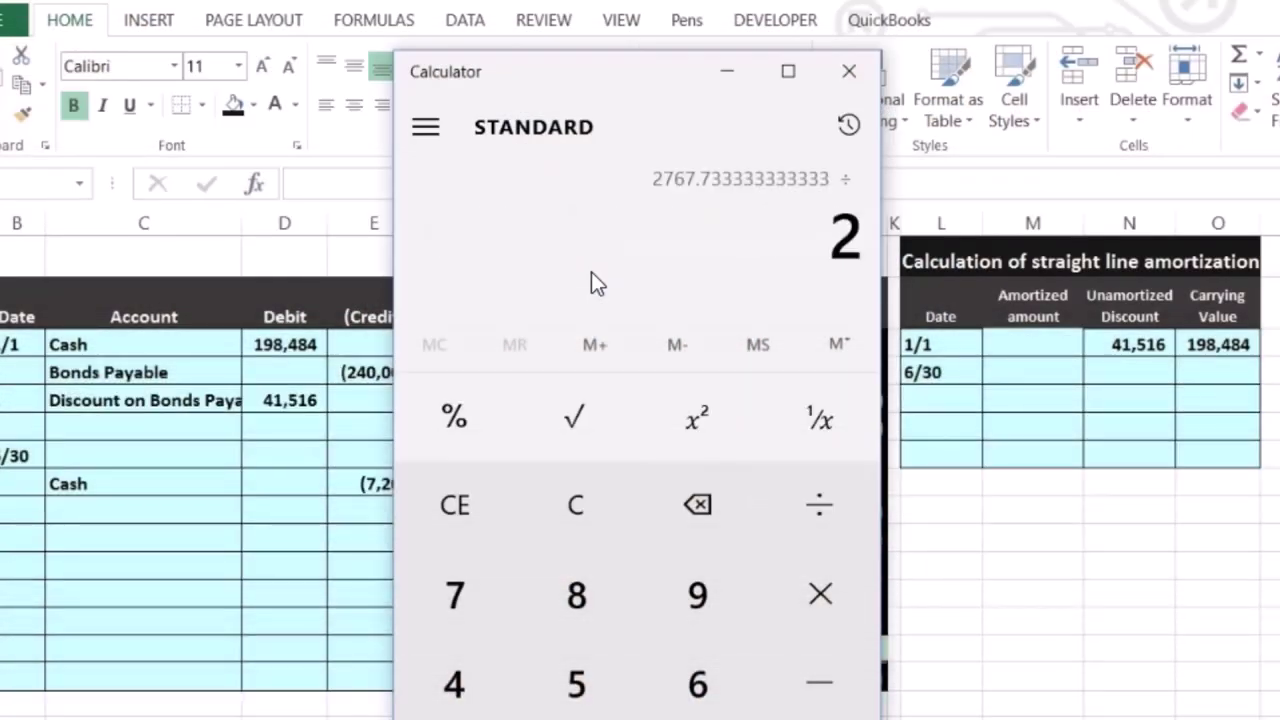
key(Return)
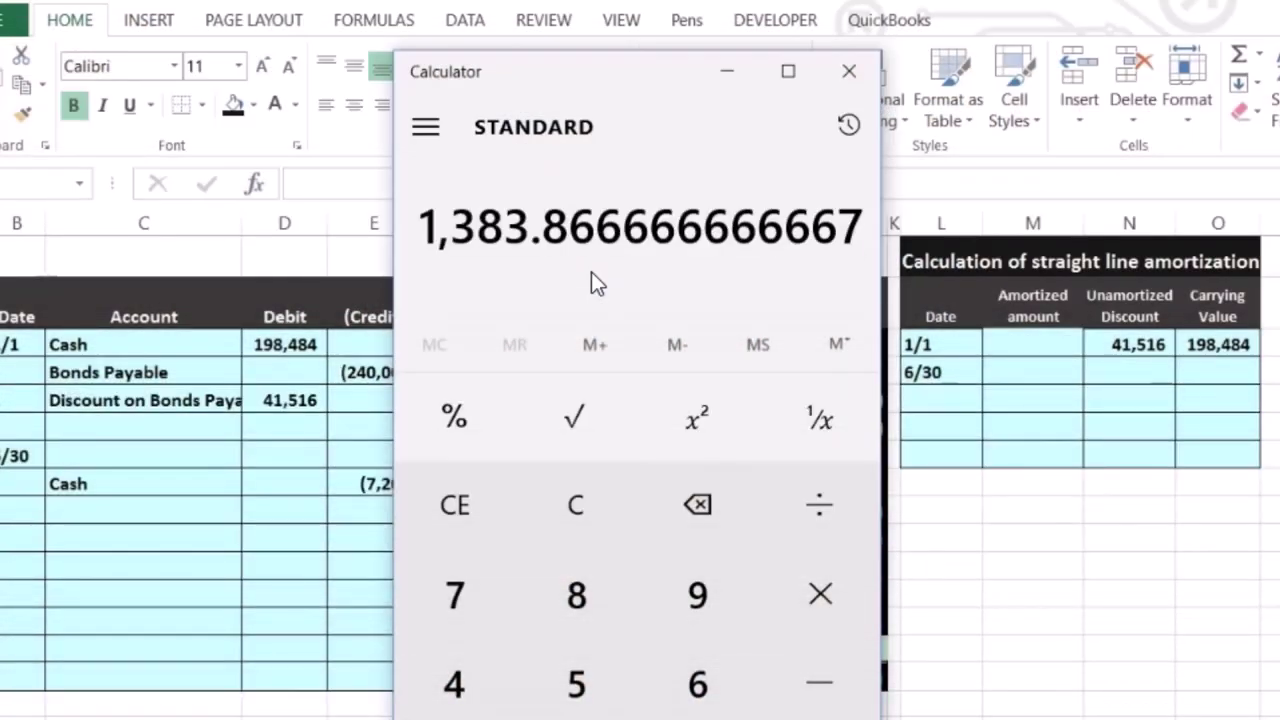
- Clear the calculator and divide 41516 by 30 as a cross-check of the semiannual amortization
click(591, 515)
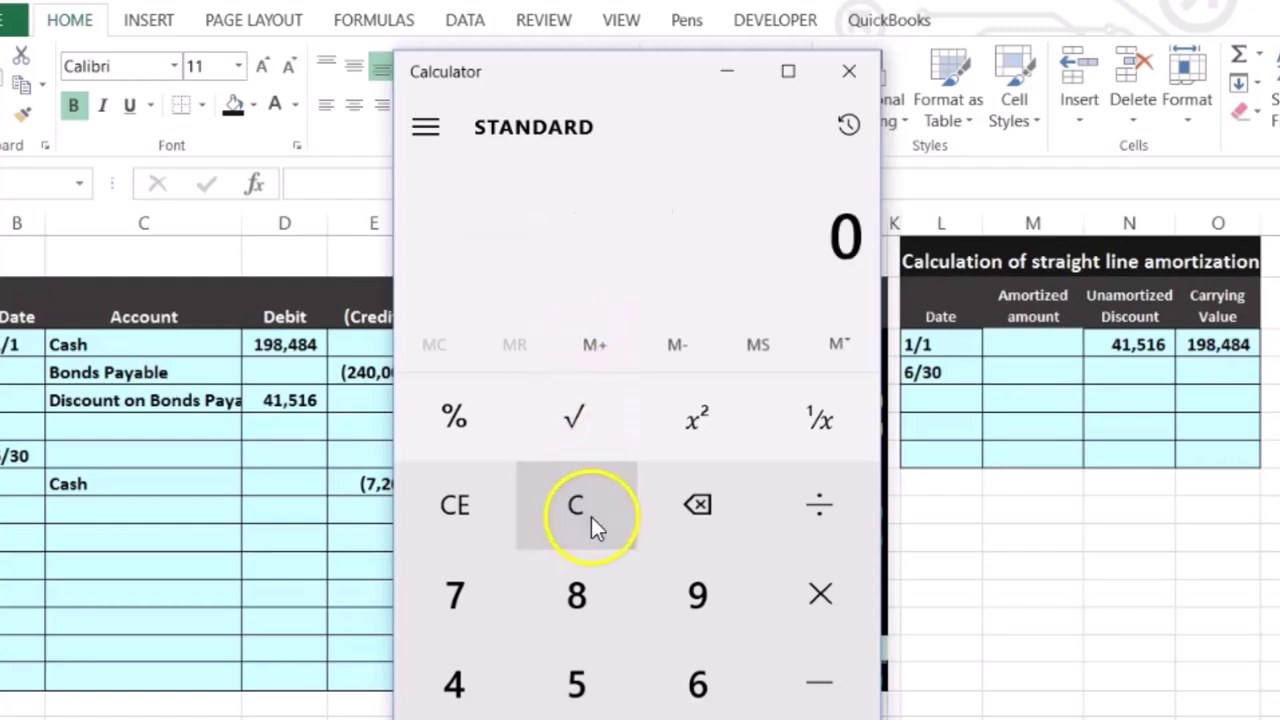
text(4)
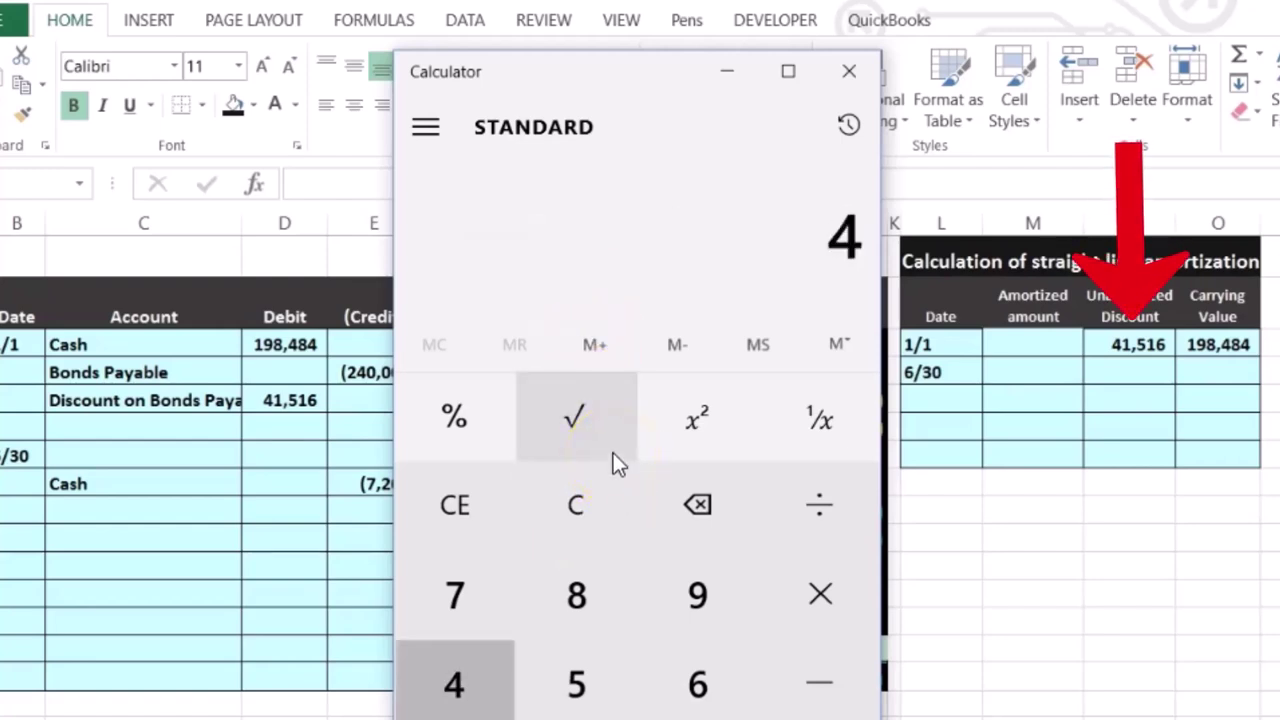
text(1,516)
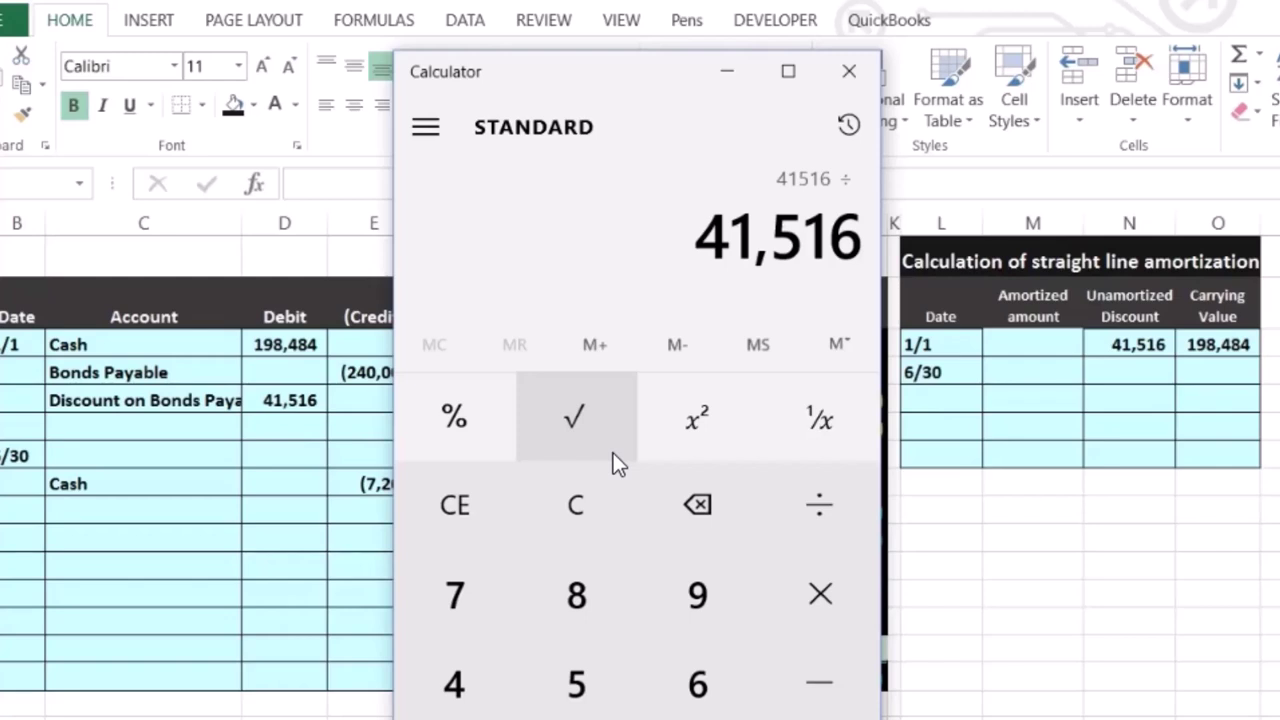
text(30)
key(Return)
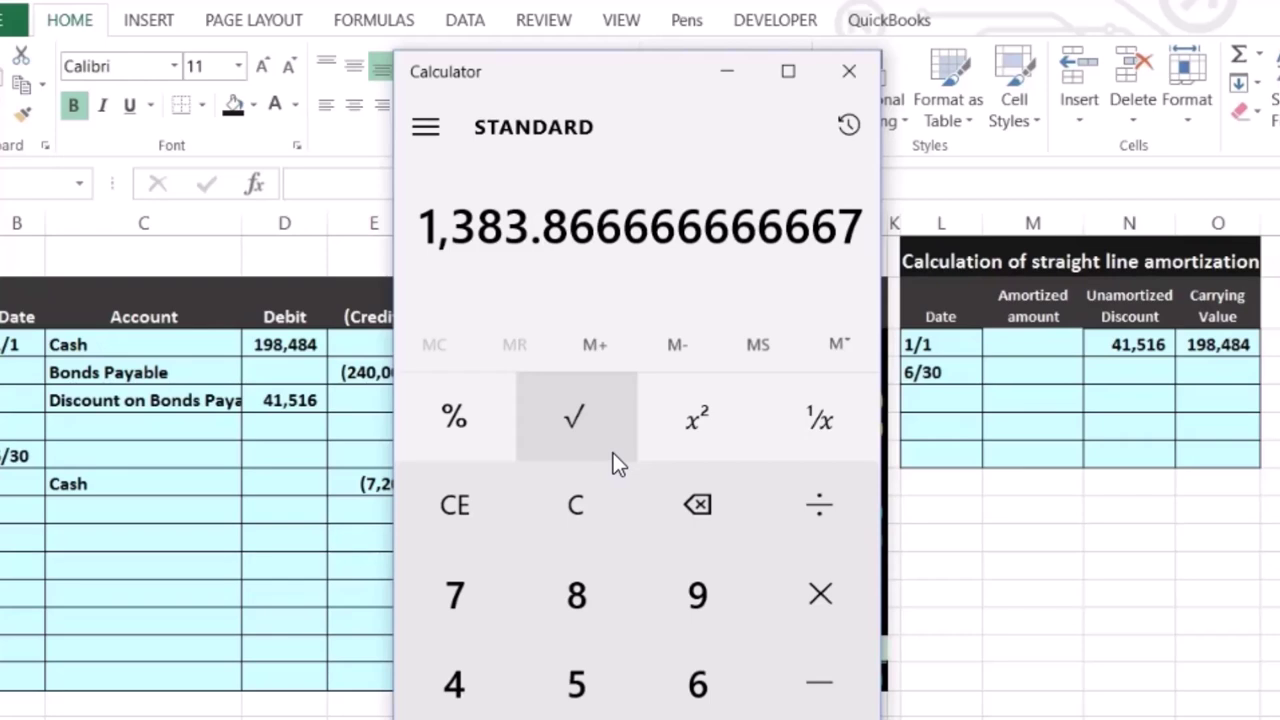
- Return to Excel and enter =41516/15/2 as the 6/30 amortized amount in the amortization table
click(1038, 392)
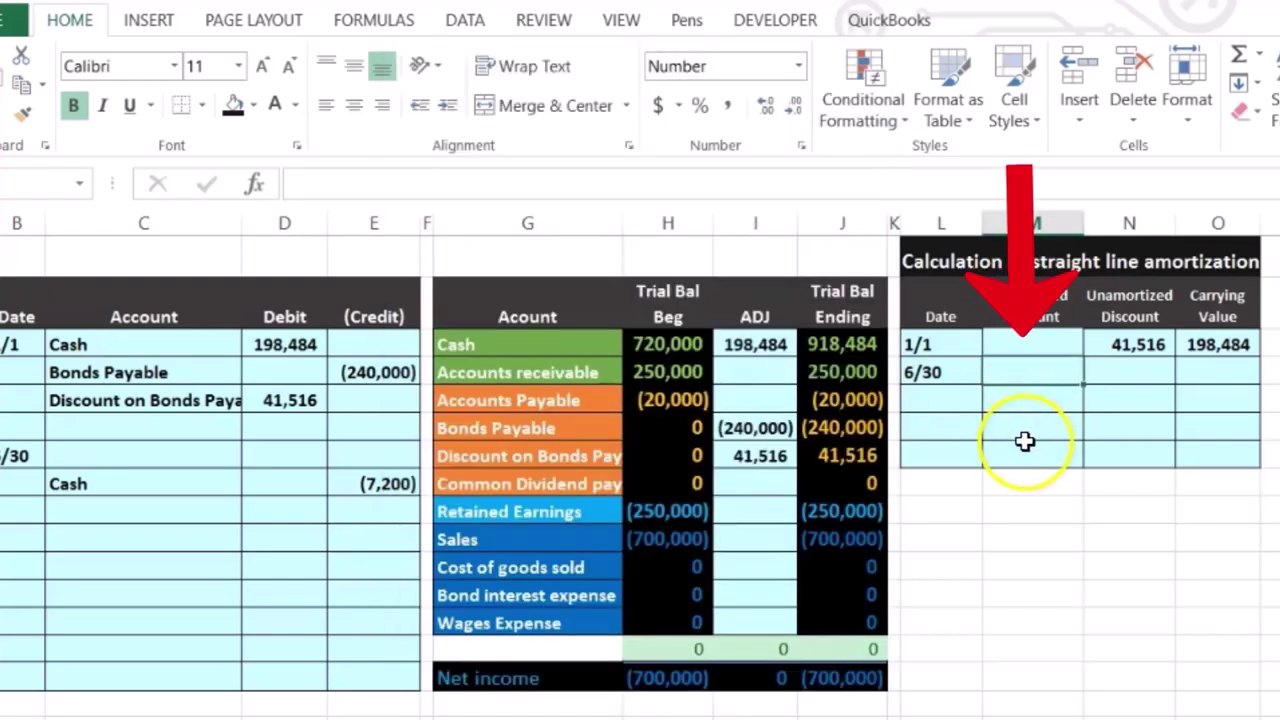
text(=)
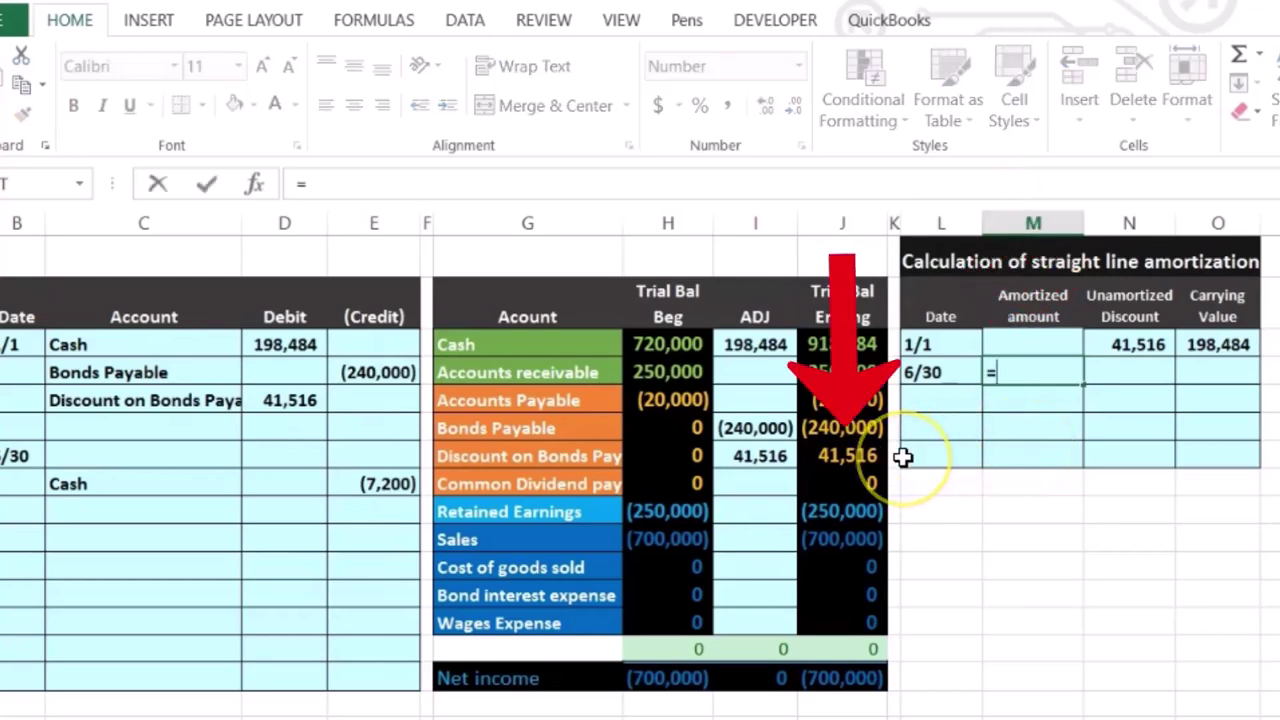
text(4151)
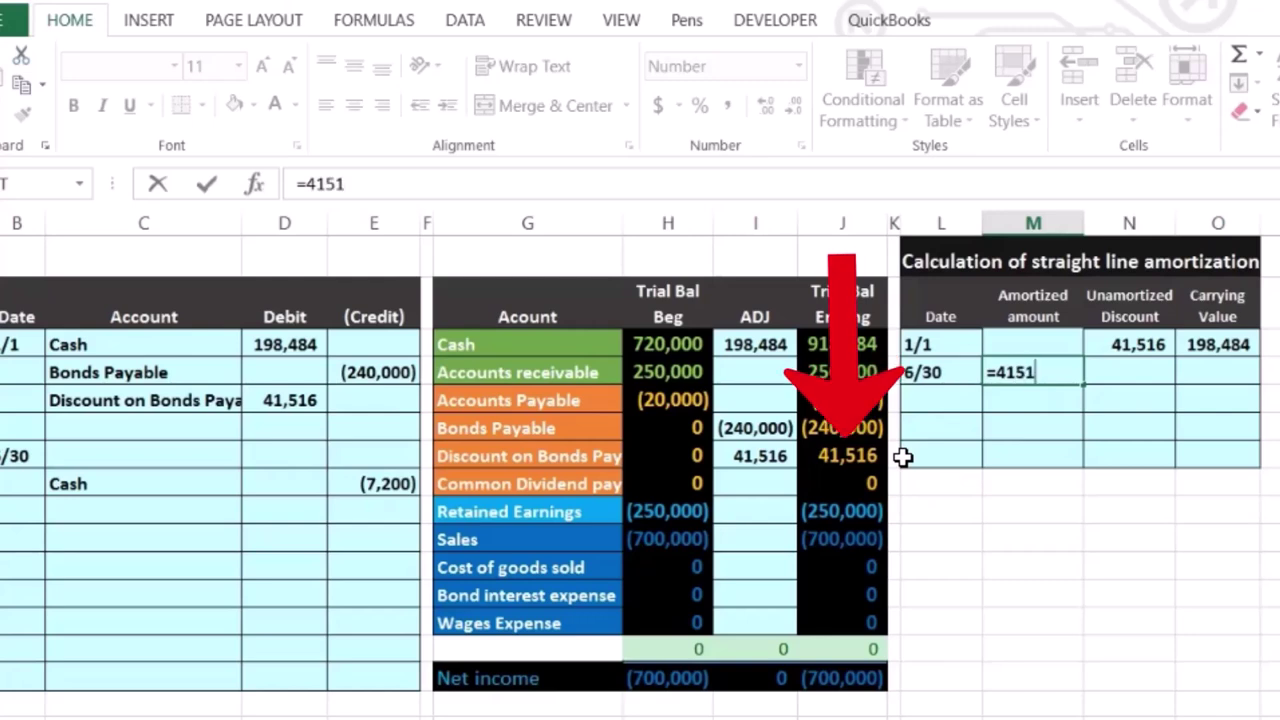
text(6/15)
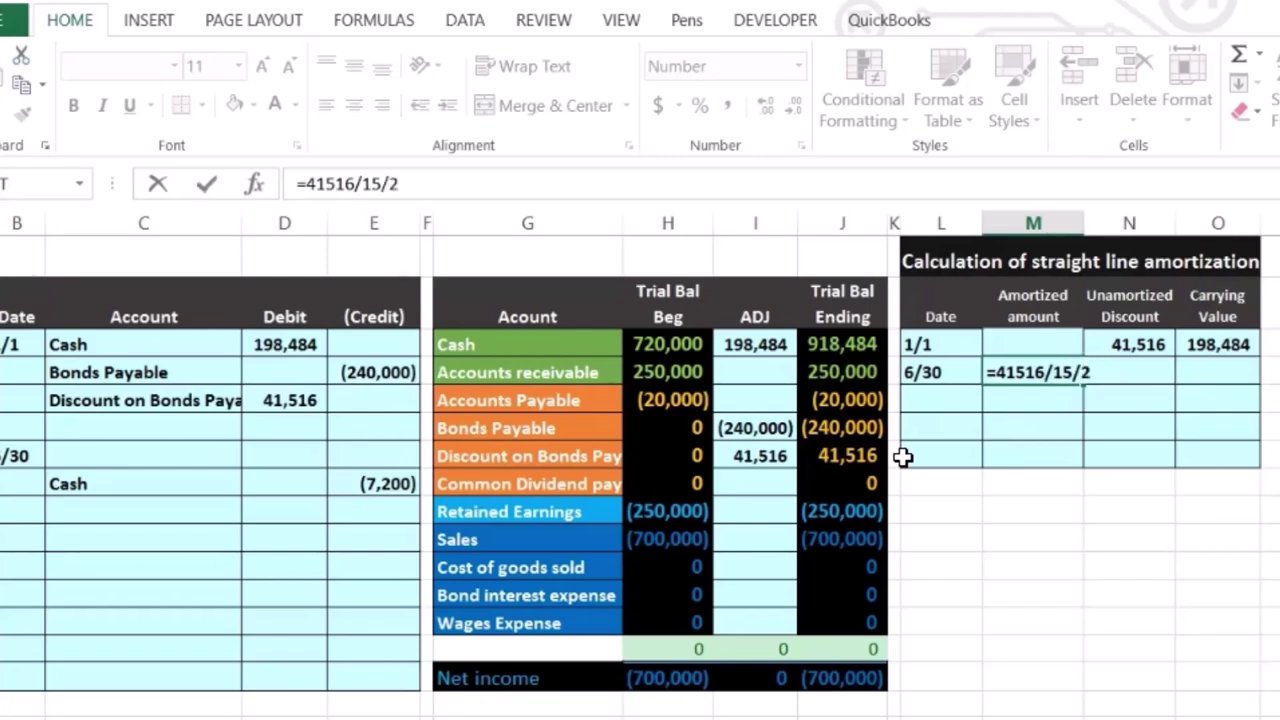
text(/2)
key(Return)
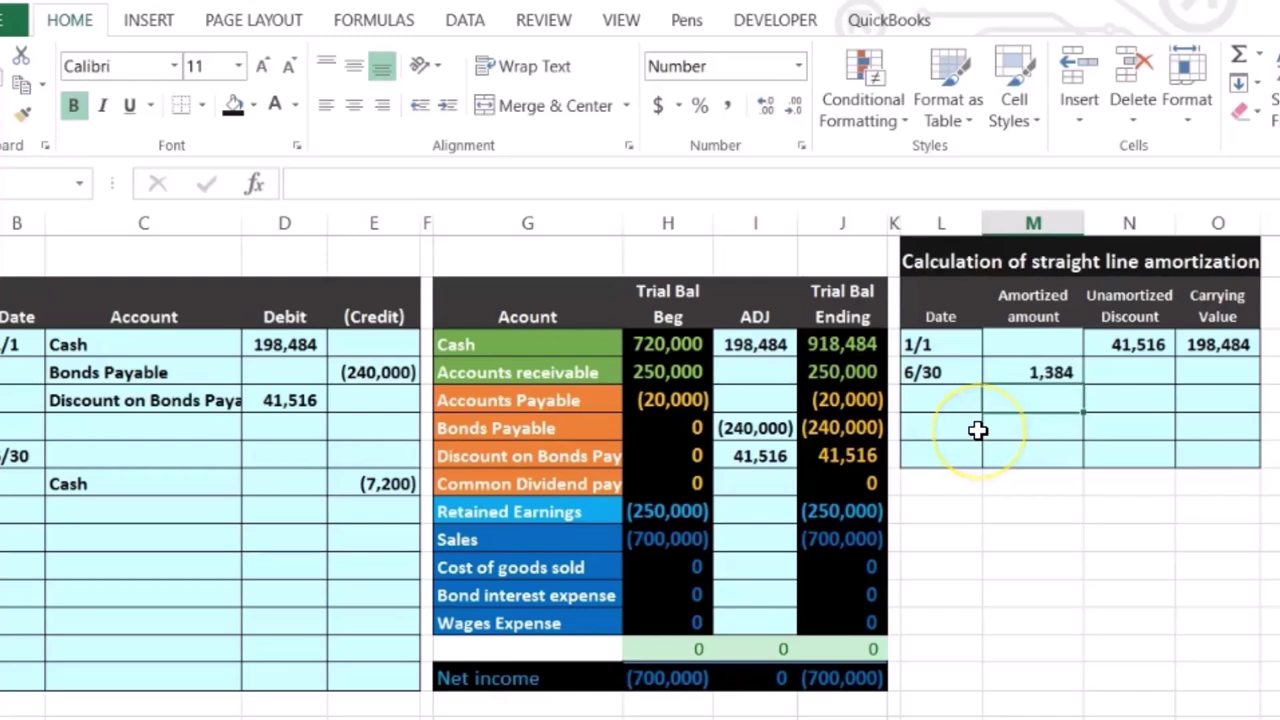
key(Up)
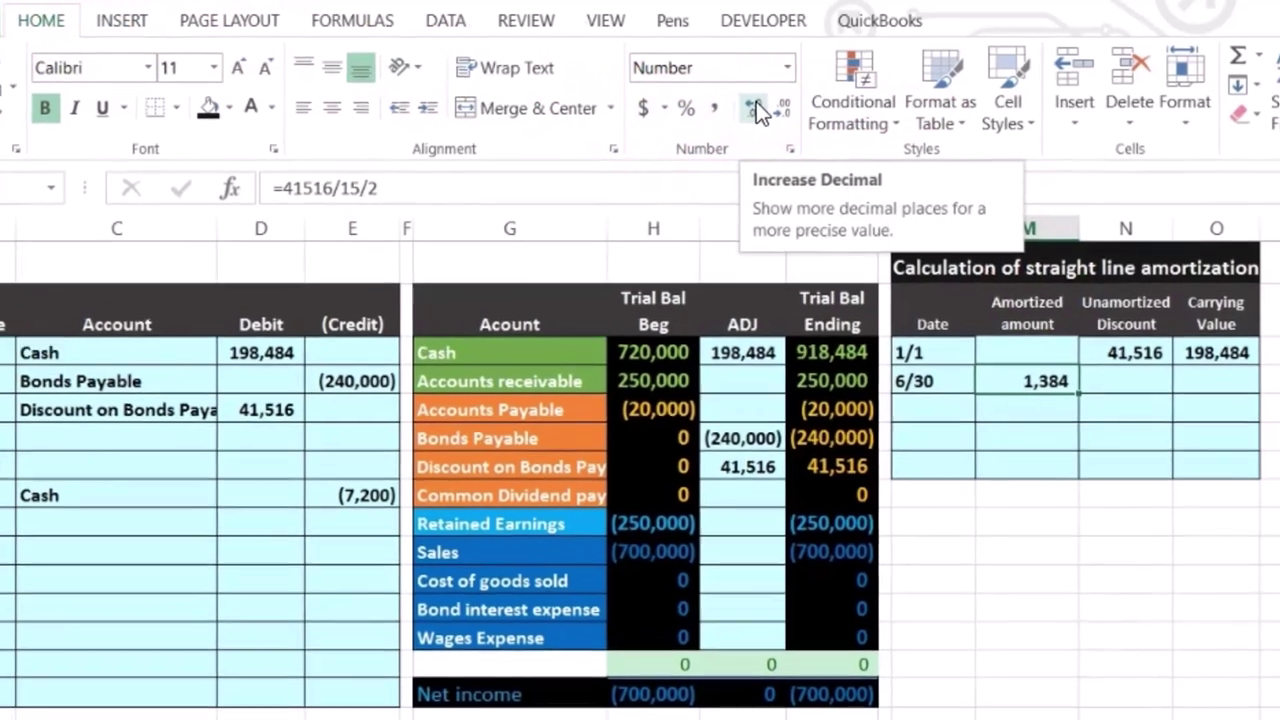
- Check the 6/30 amortized amount at three decimal places and return it to whole-number display
click(768, 99)
click(768, 99)
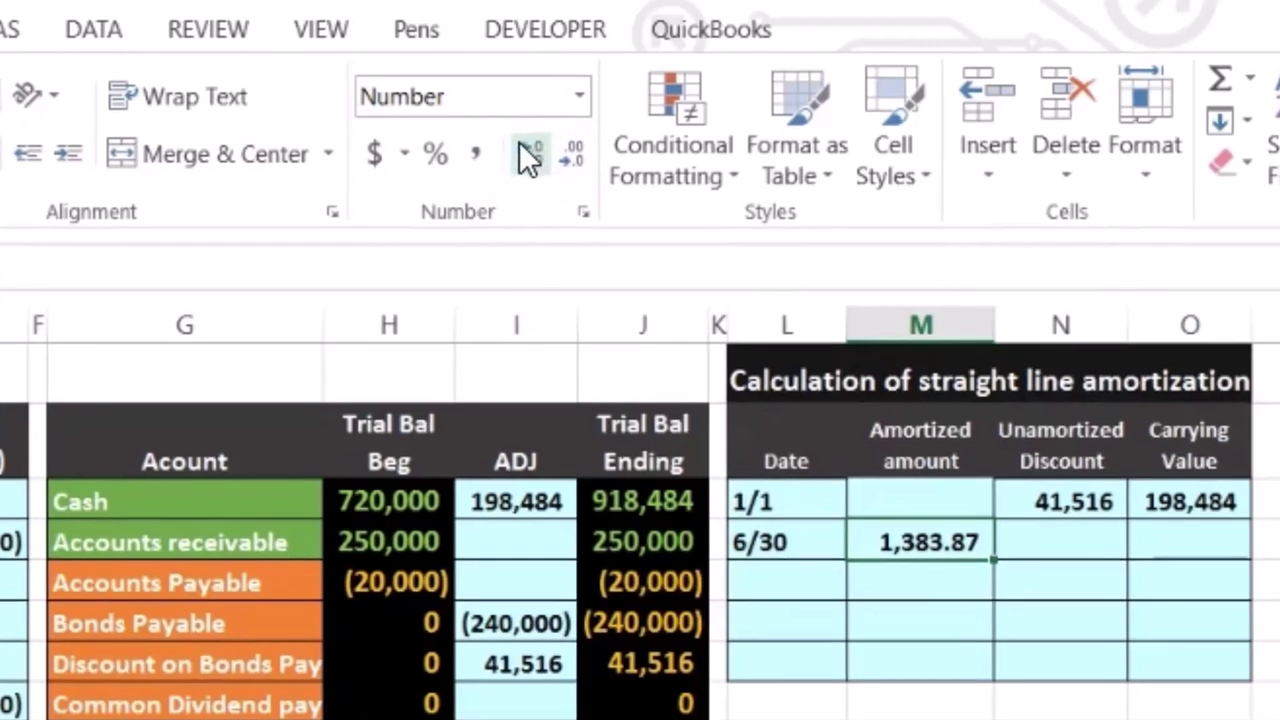
click(519, 146)
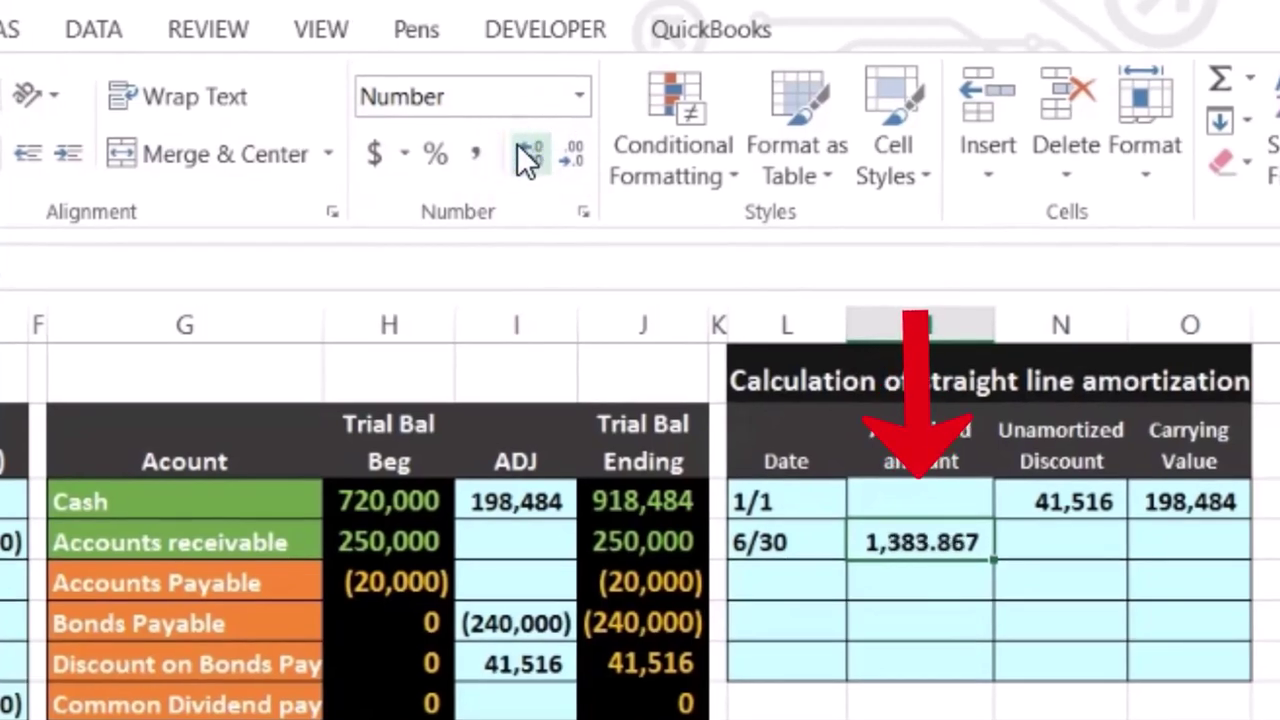
click(566, 148)
click(566, 148)
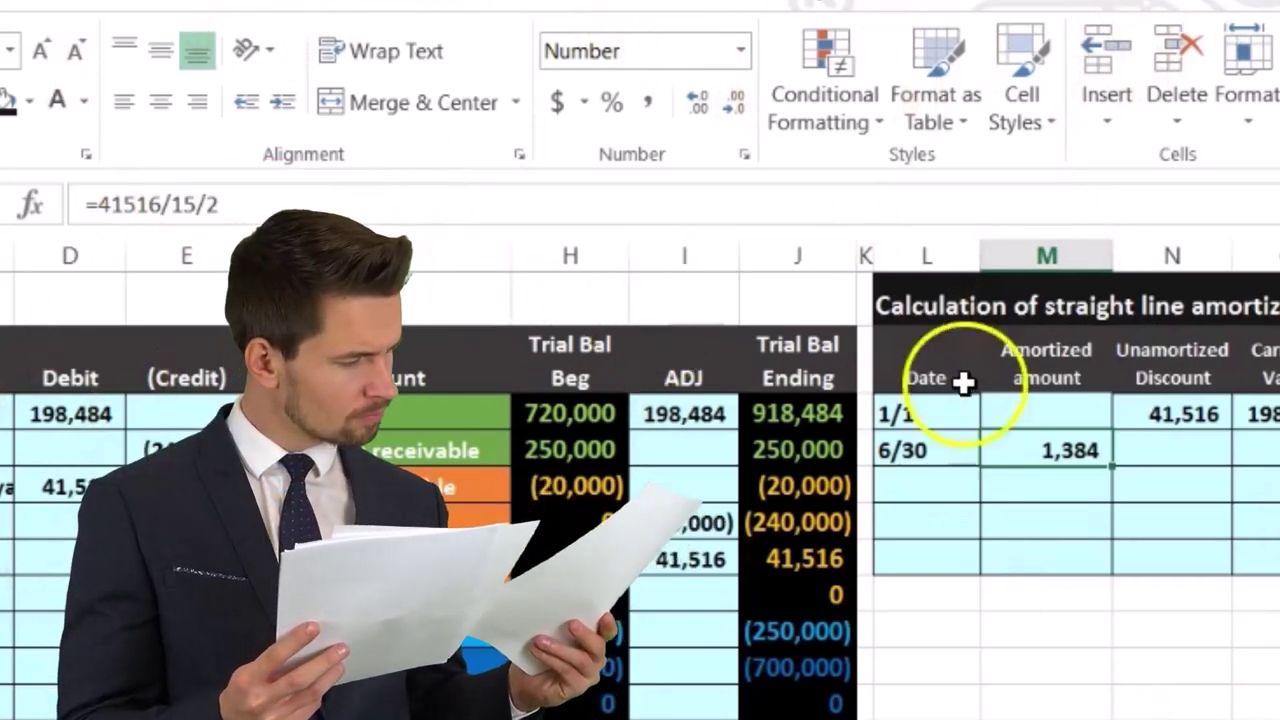
- Calculate the 6/30 unamortized discount in the amortization table with the formula =N3-M4
click(1171, 452)
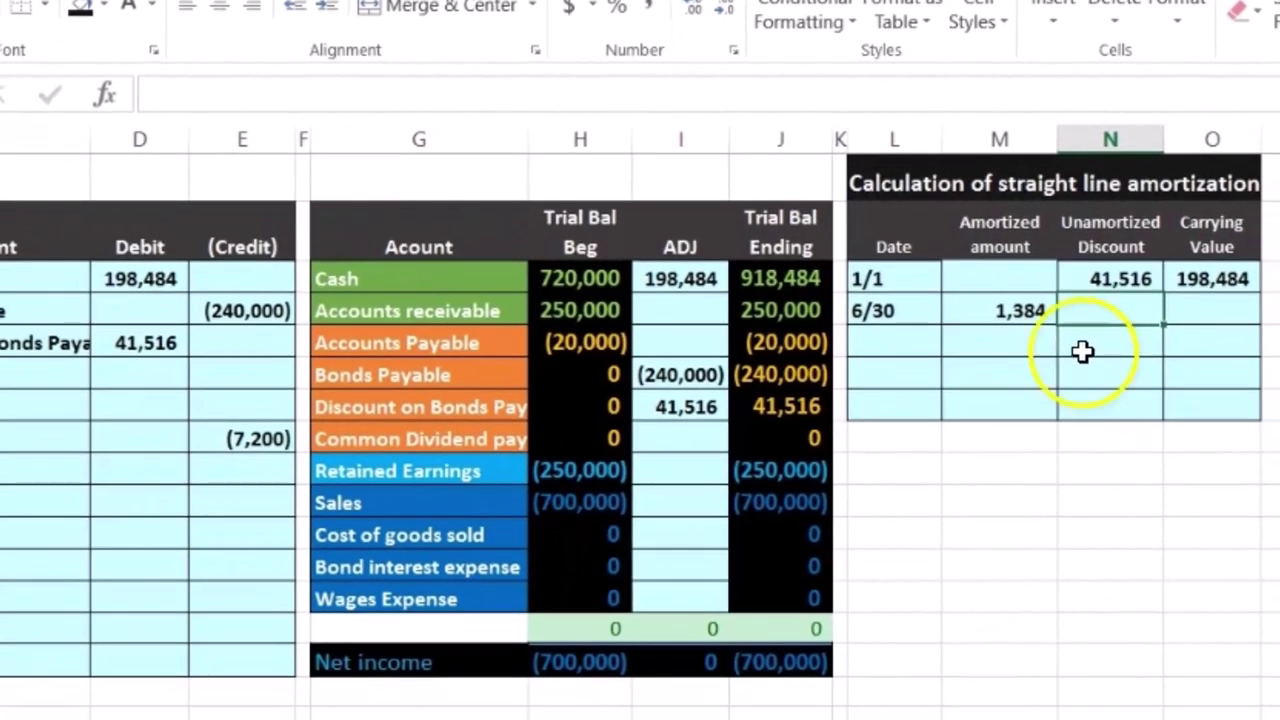
text(=)
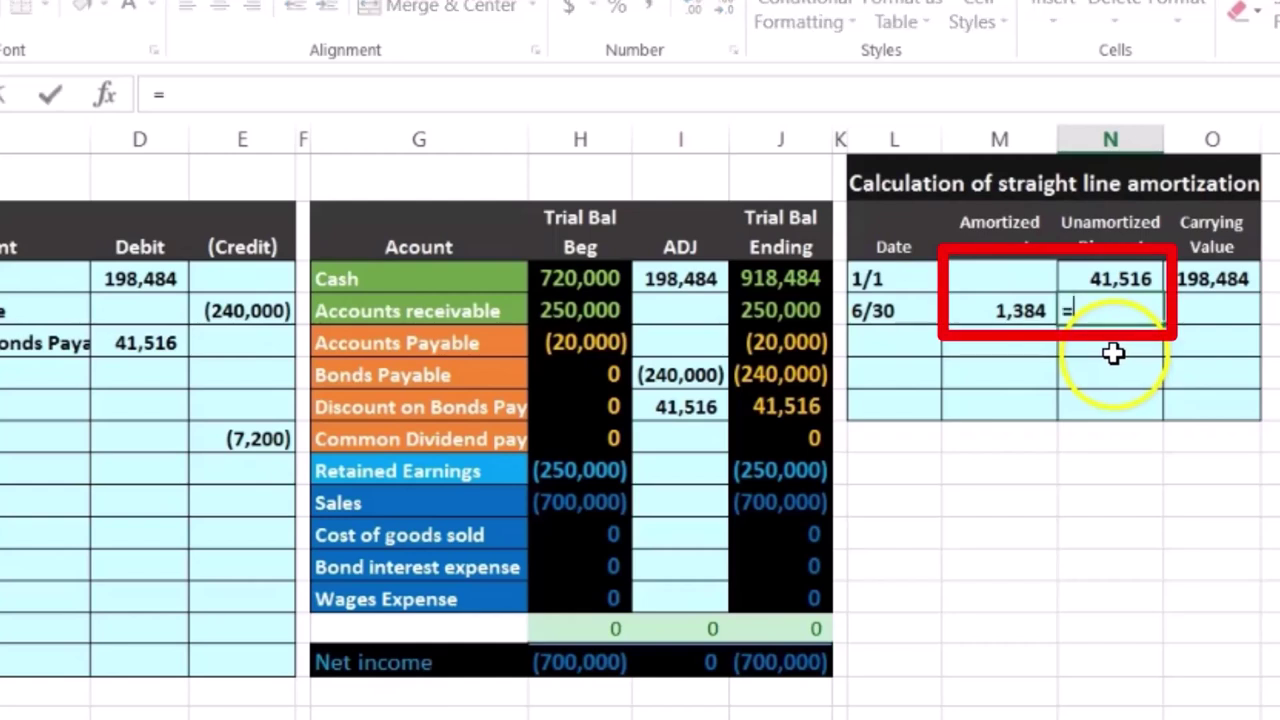
click(1112, 284)
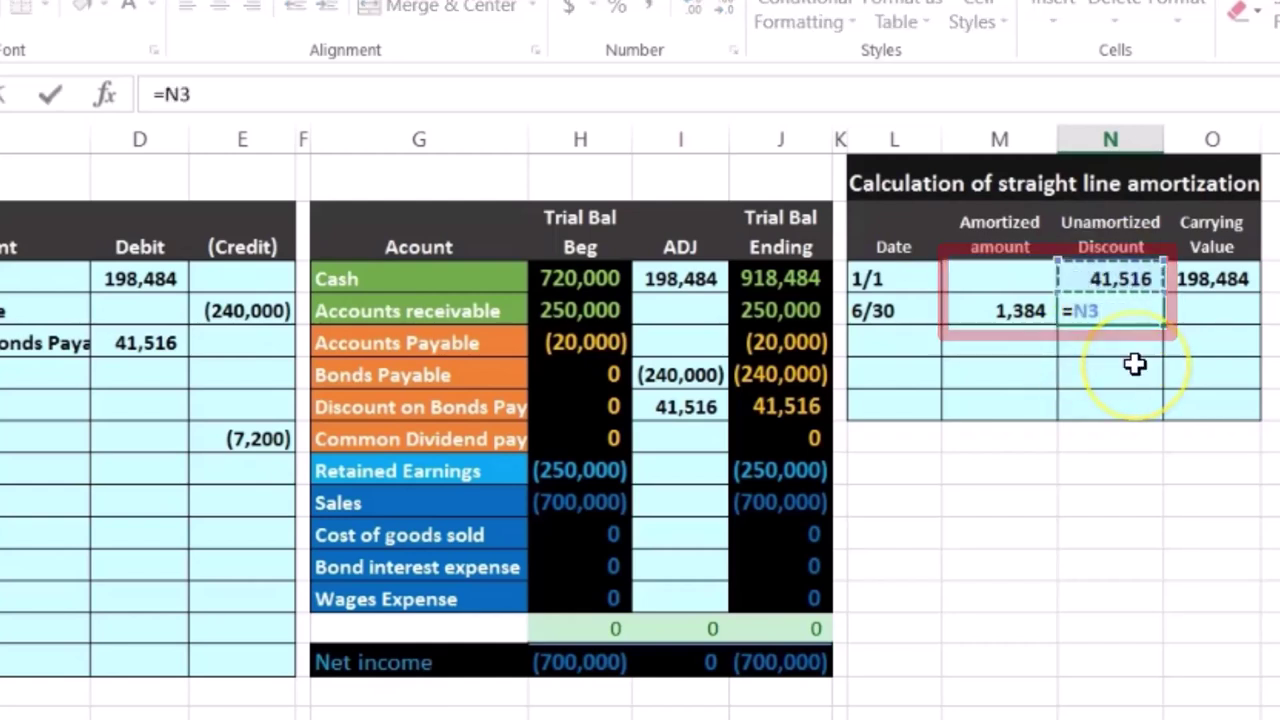
text(-)
click(1034, 312)
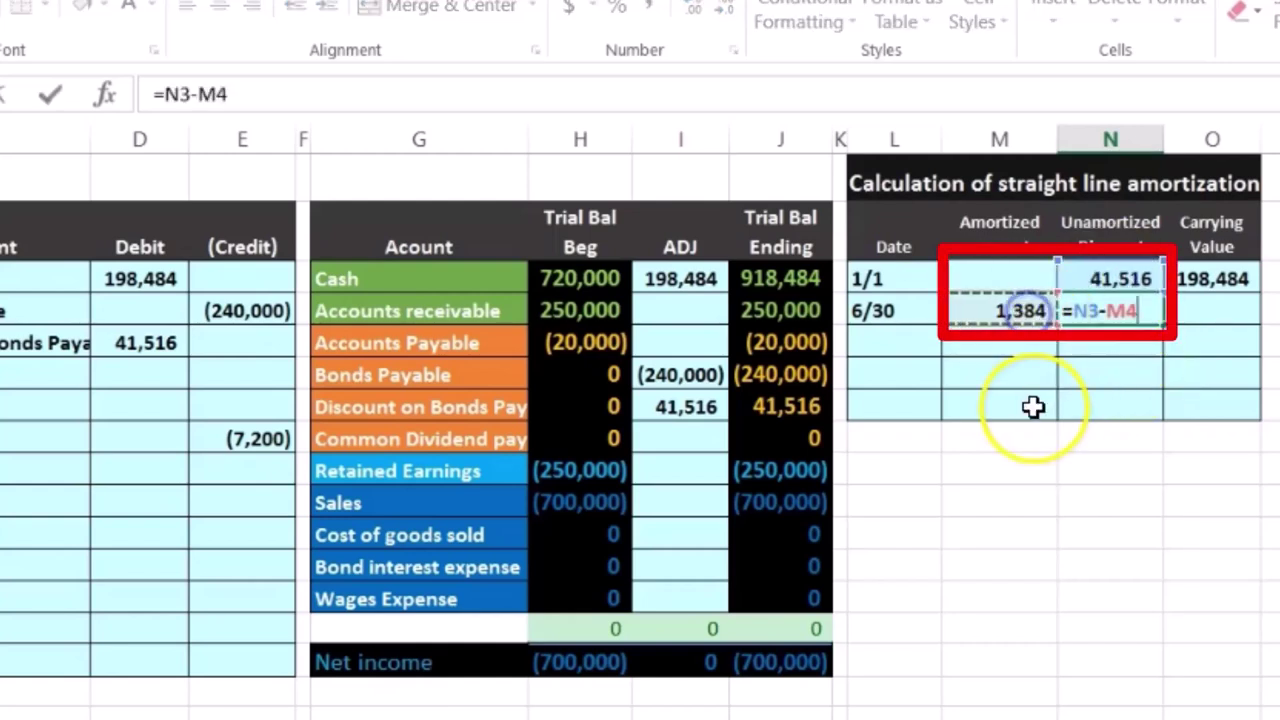
key(Return)
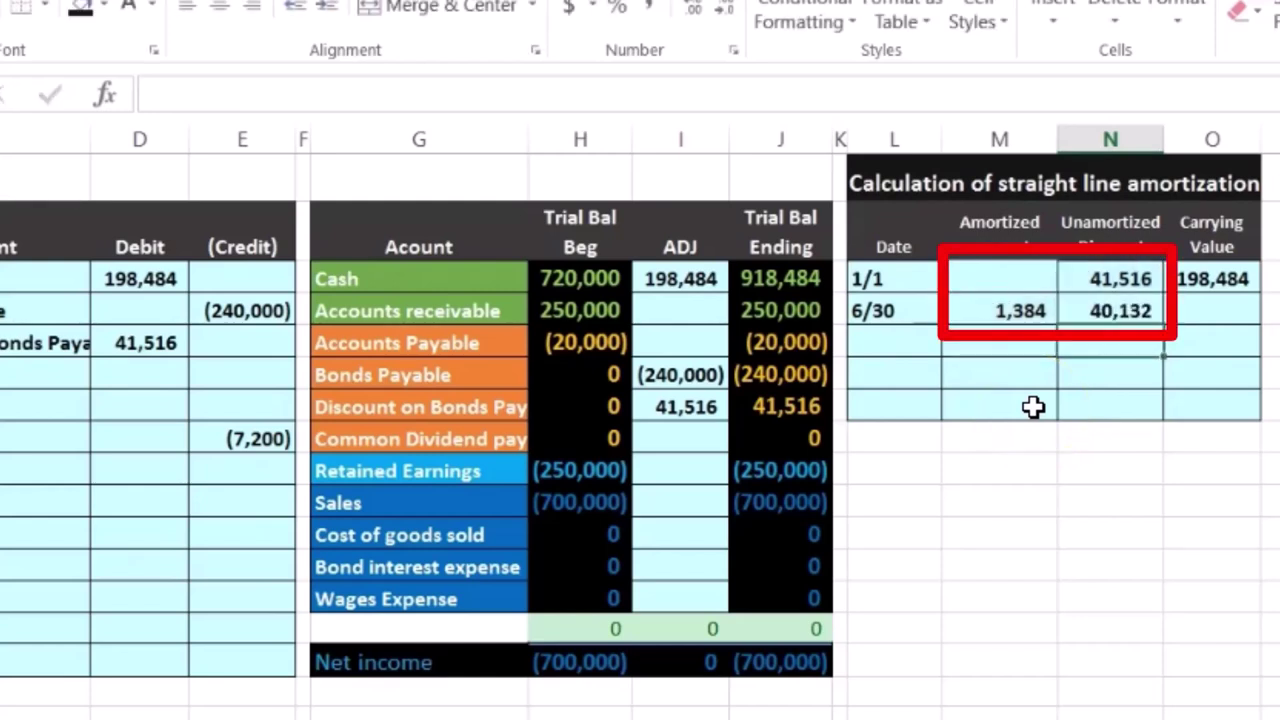
- Calculate the 6/30 carrying value in the amortization table with the formula =240000-N4
key(Up)
key(Right)
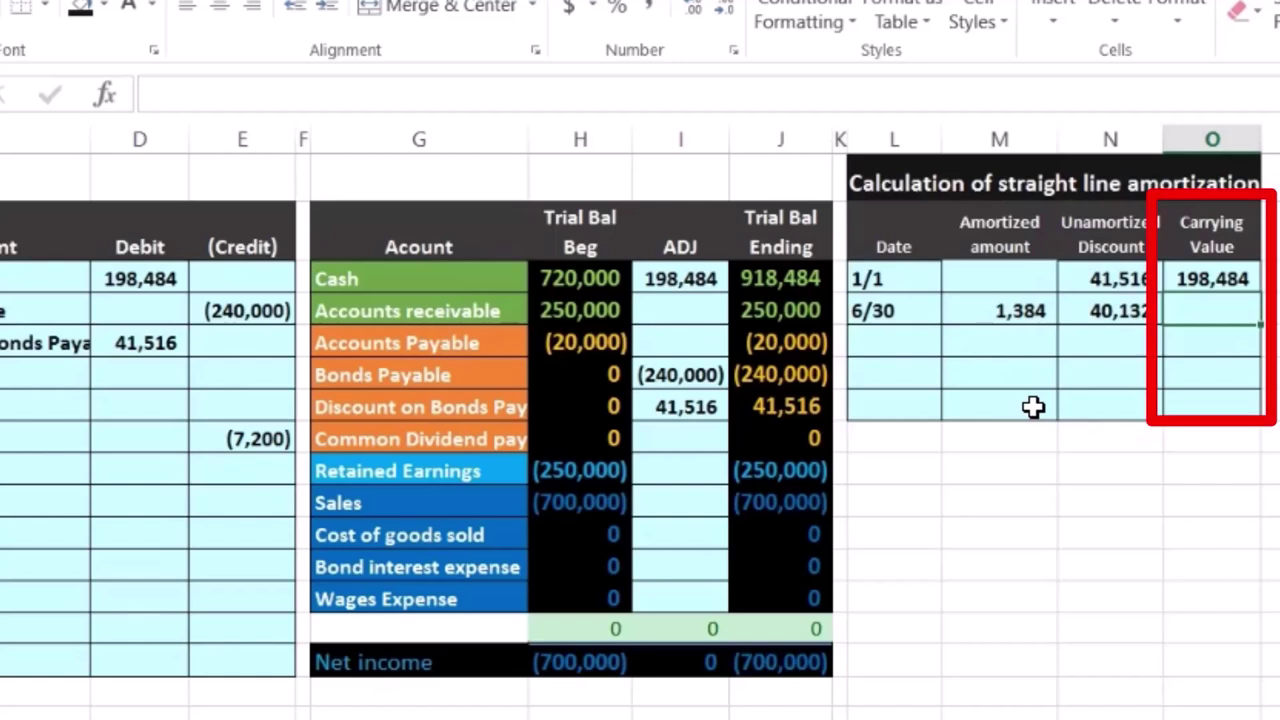
text(=240000-N4)
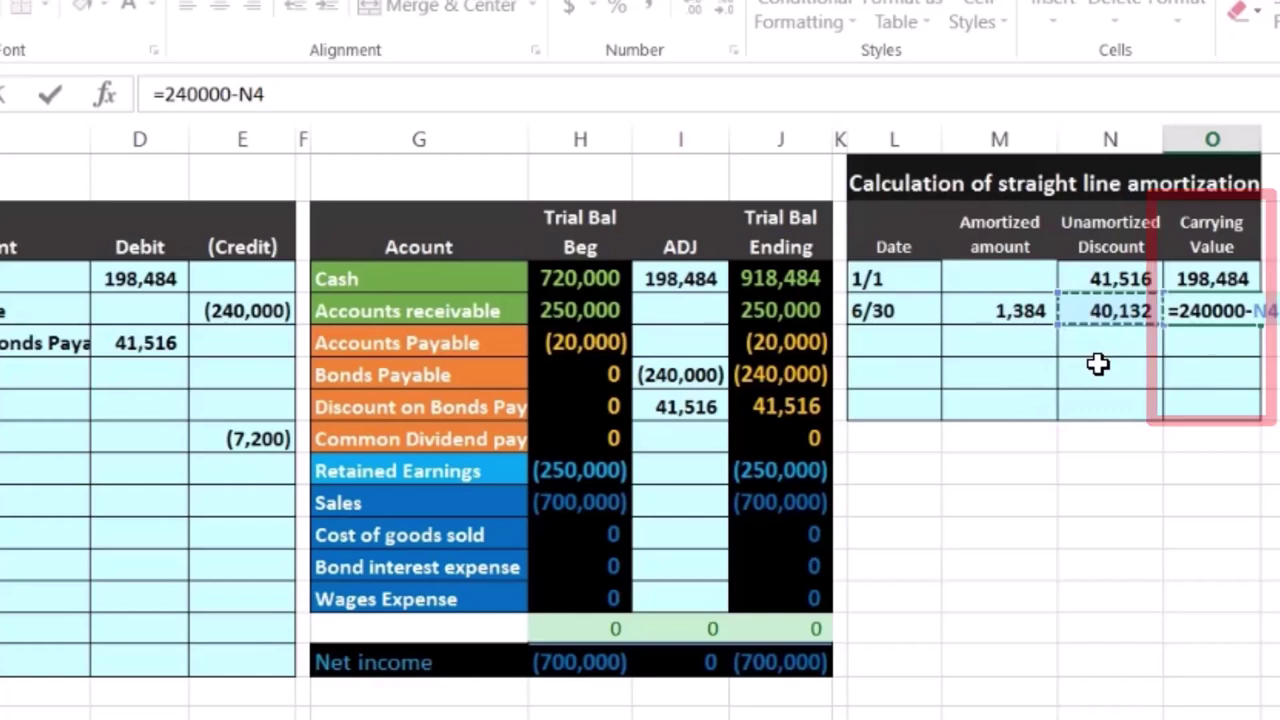
key(Return)
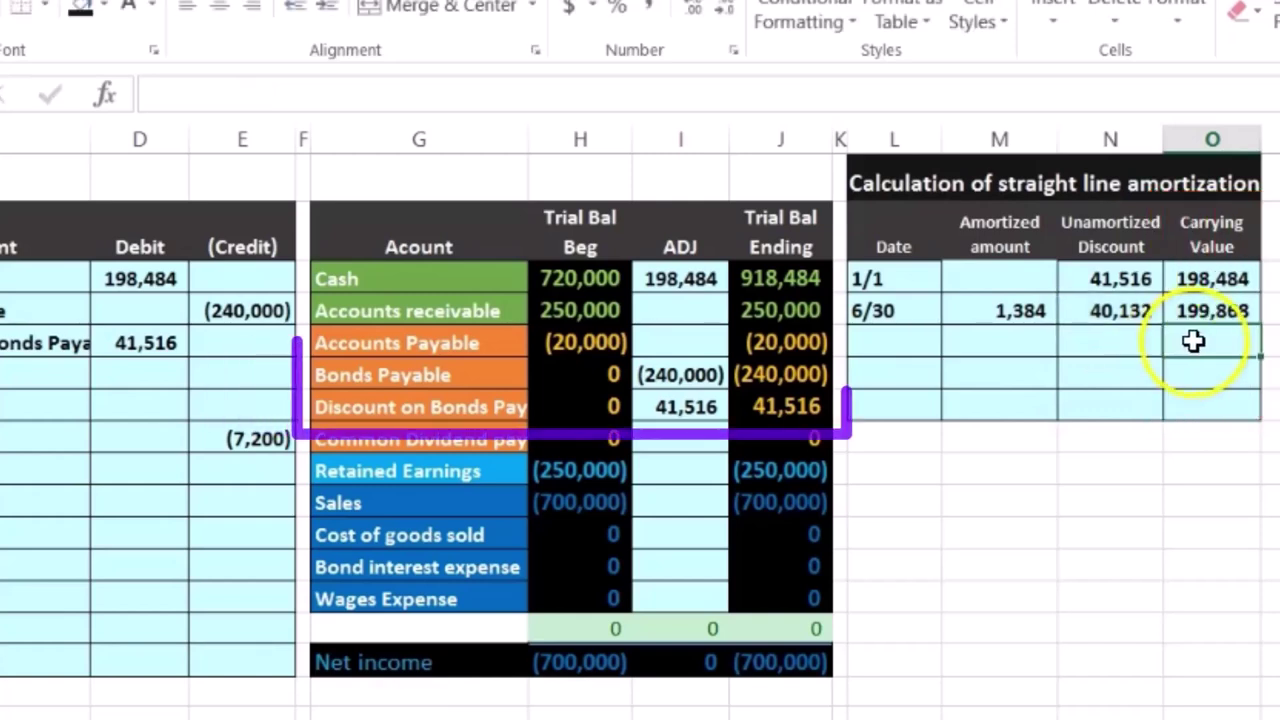
- Check the 6/30 carrying value formula and sum the ending balances of Bonds Payable and Discount on Bonds Payable
click(1212, 314)
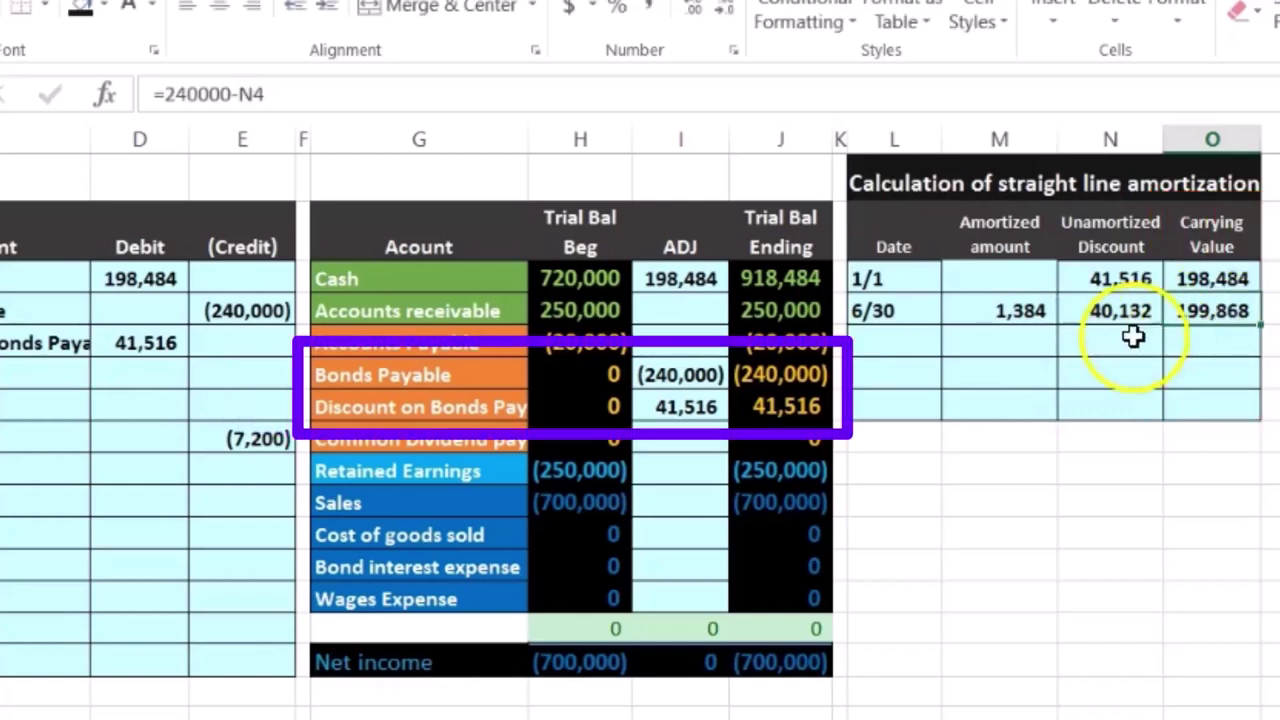
click(820, 373)
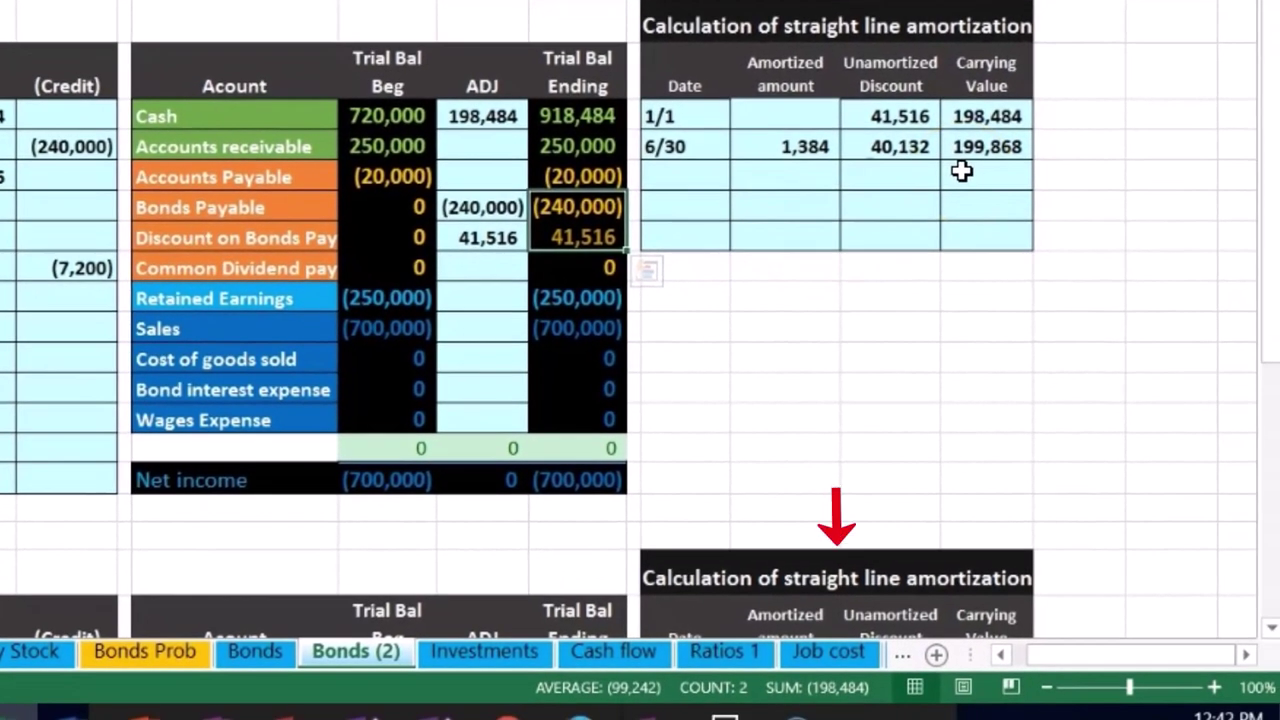
click(897, 656)
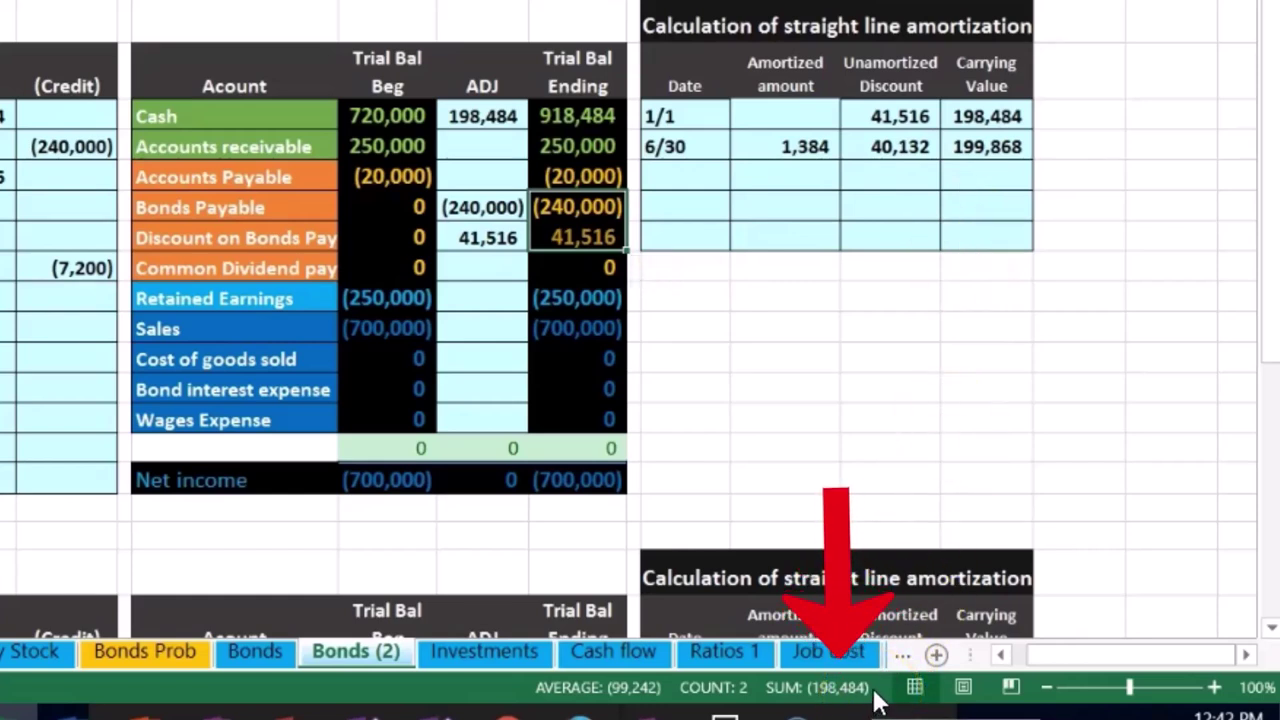
click(812, 382)
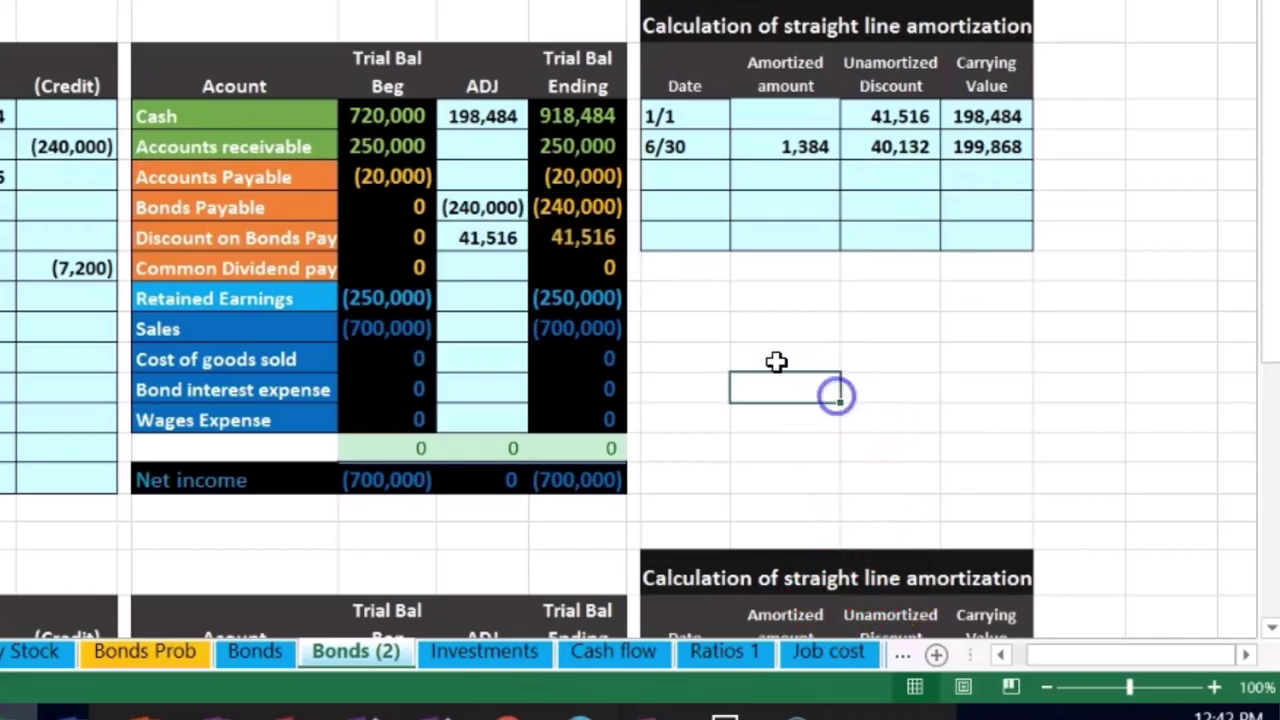
- Copy the Discount on Bonds Payable account name from the trial balance into cell C9 of the 6/30 journal entry, values only
click(294, 238)
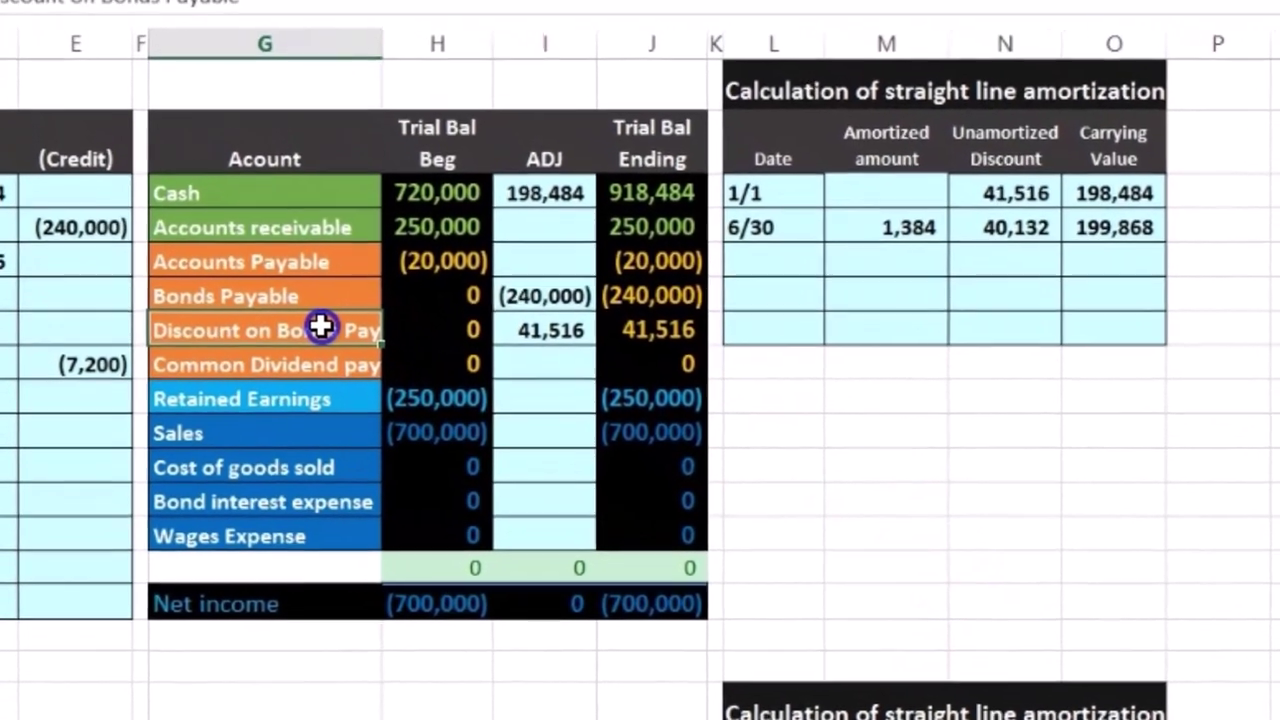
drag(320, 326, 622, 327)
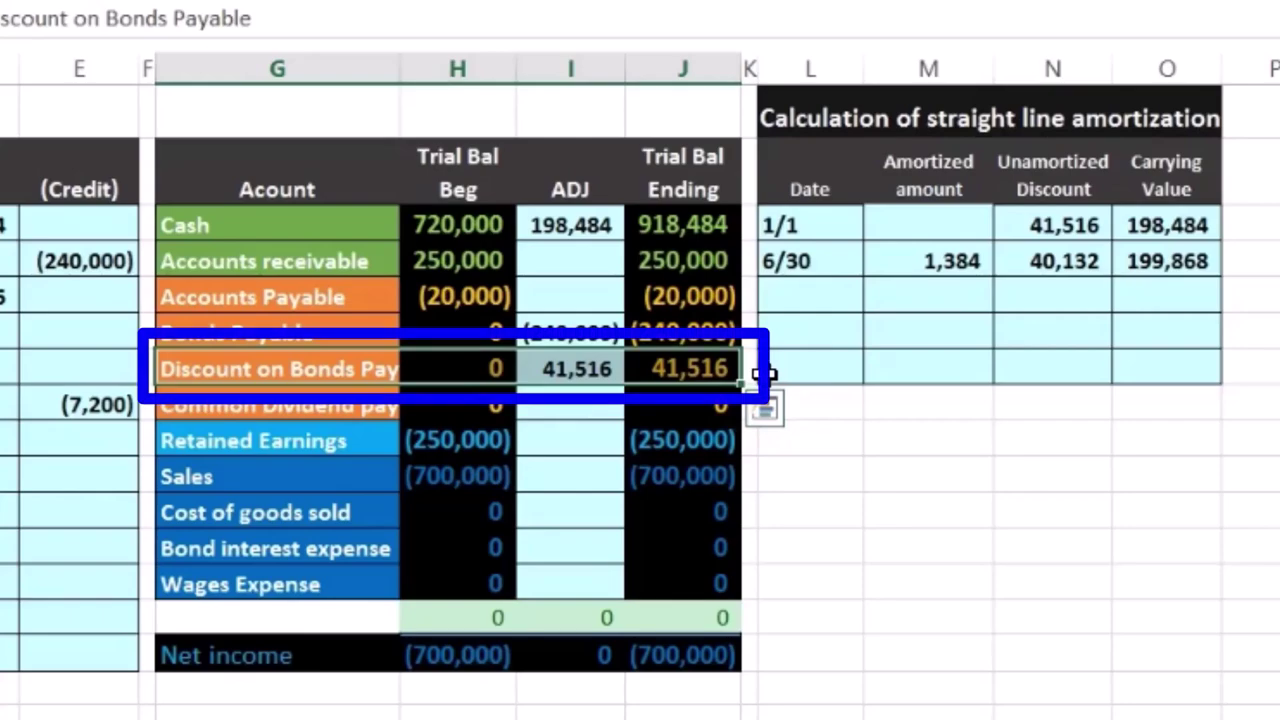
click(334, 368)
right_click(334, 368)
click(405, 293)
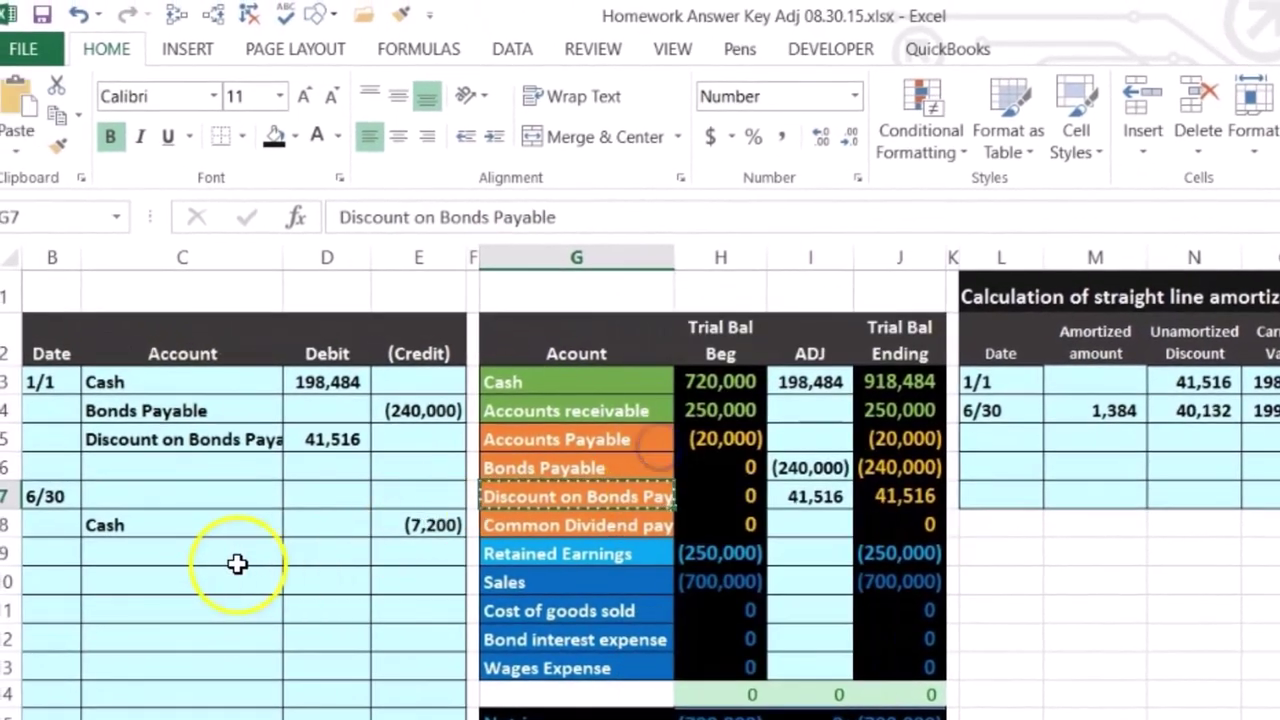
click(193, 552)
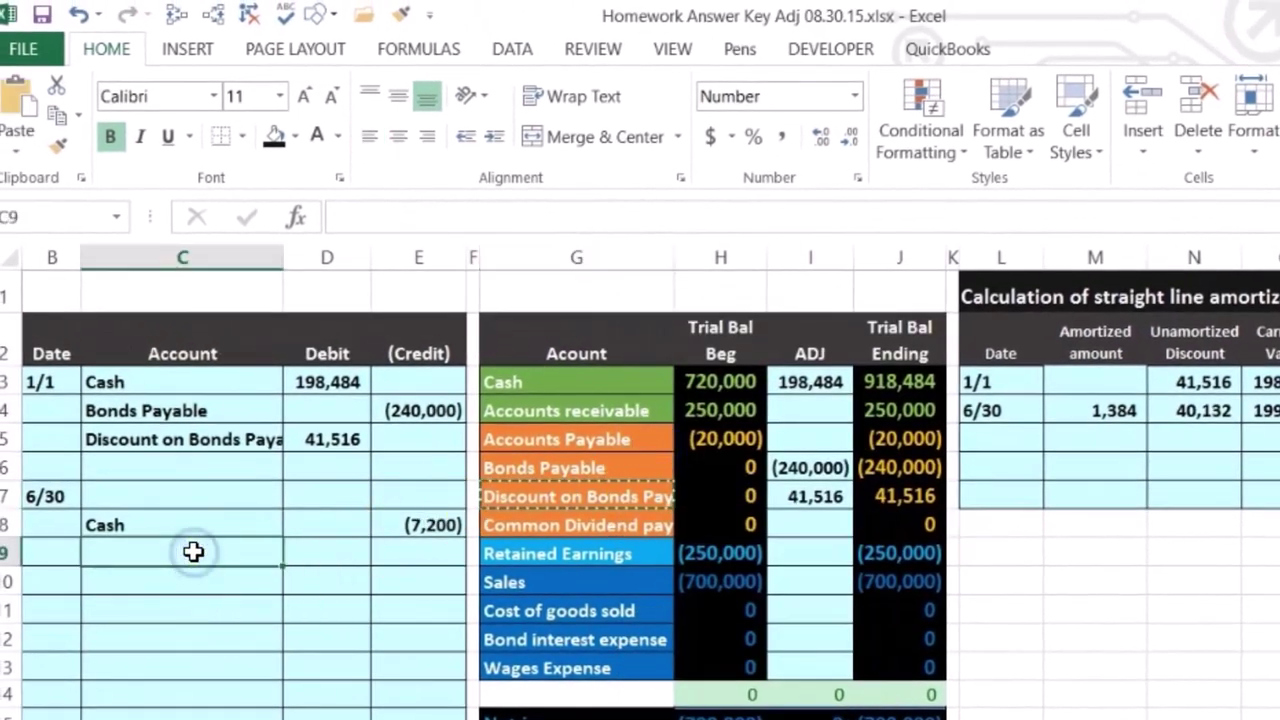
right_click(193, 552)
click(285, 130)
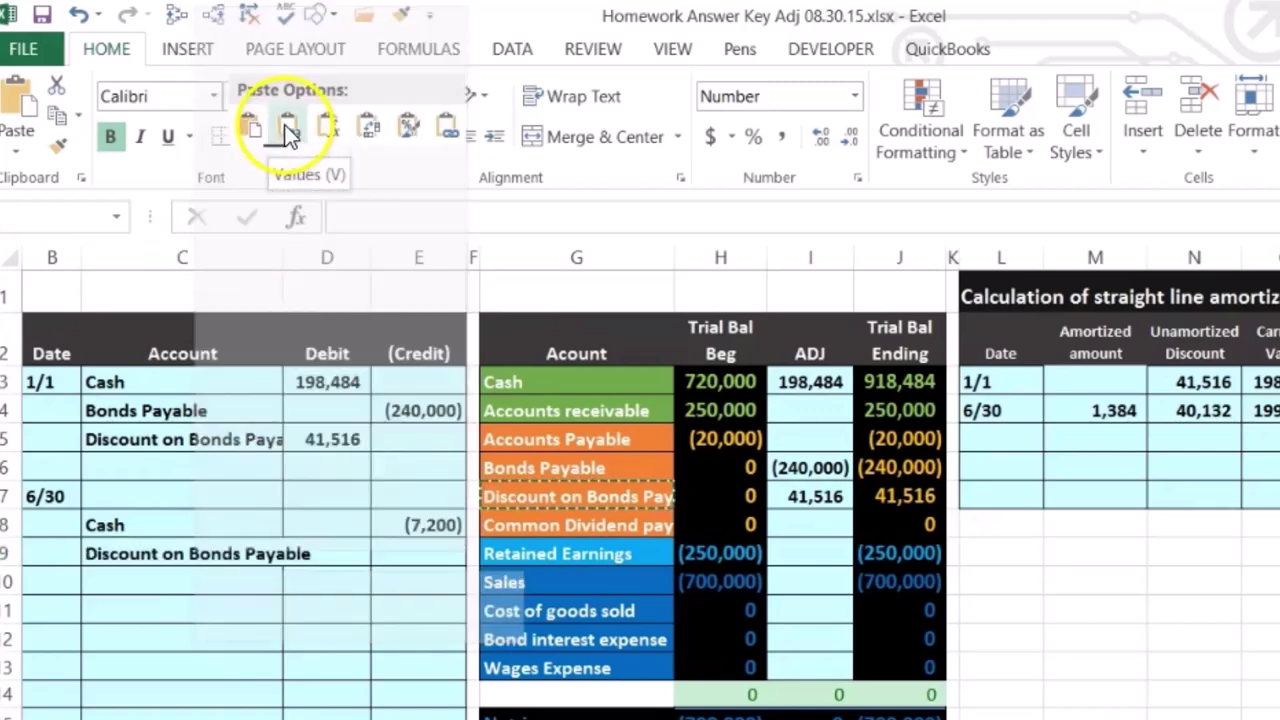
- Enter =-M4 as the credit for Discount on Bonds Payable in the 6/30 entry, checking its decimals before restoring whole-number display
key(Right)
key(Right)
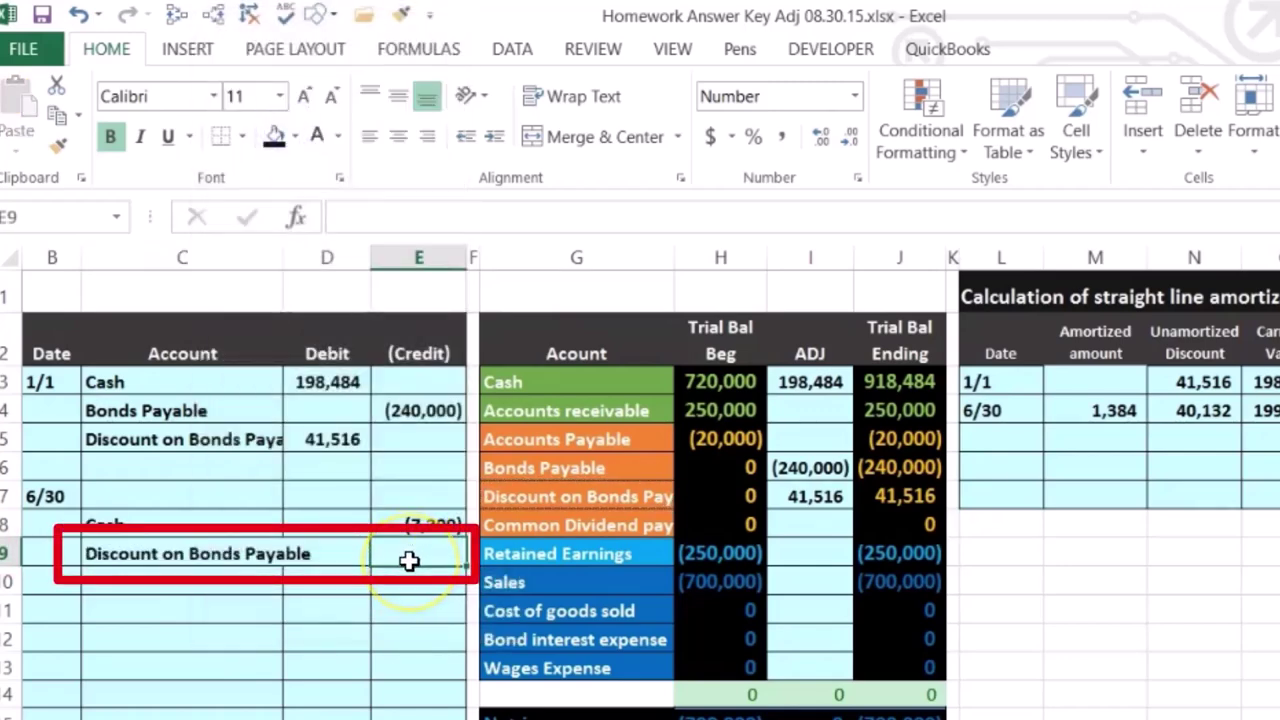
text(-)
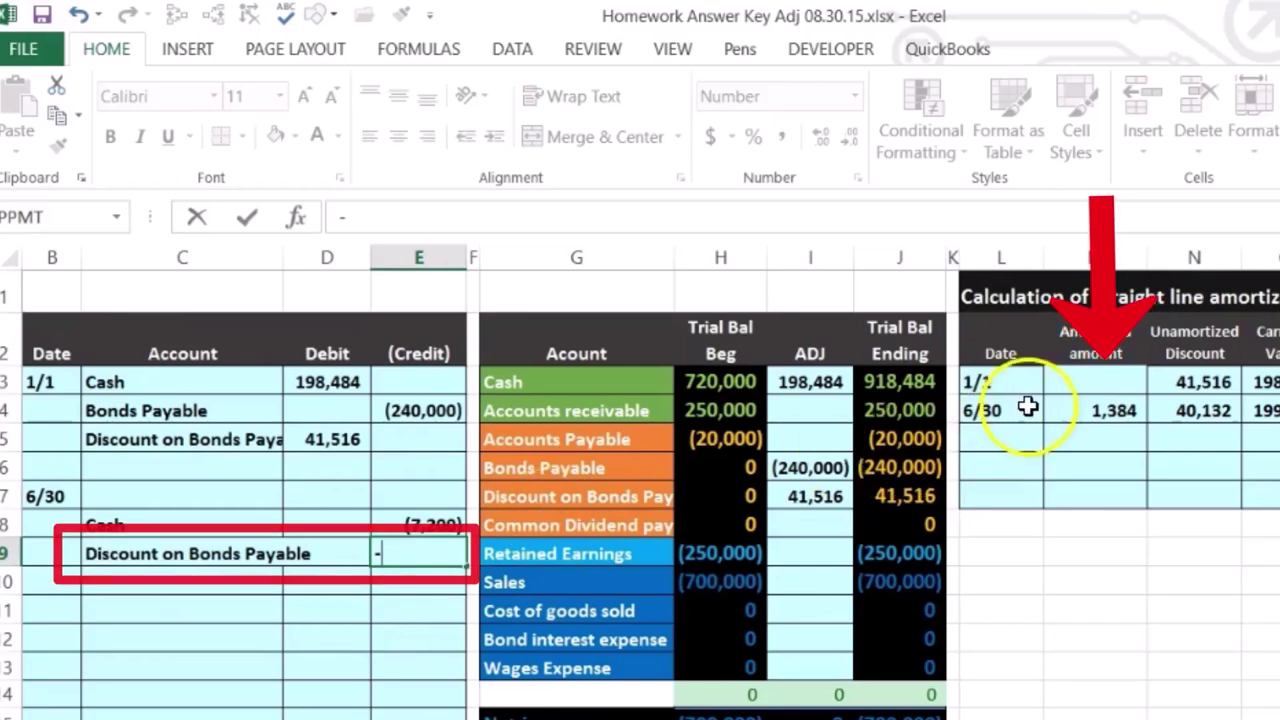
click(1113, 408)
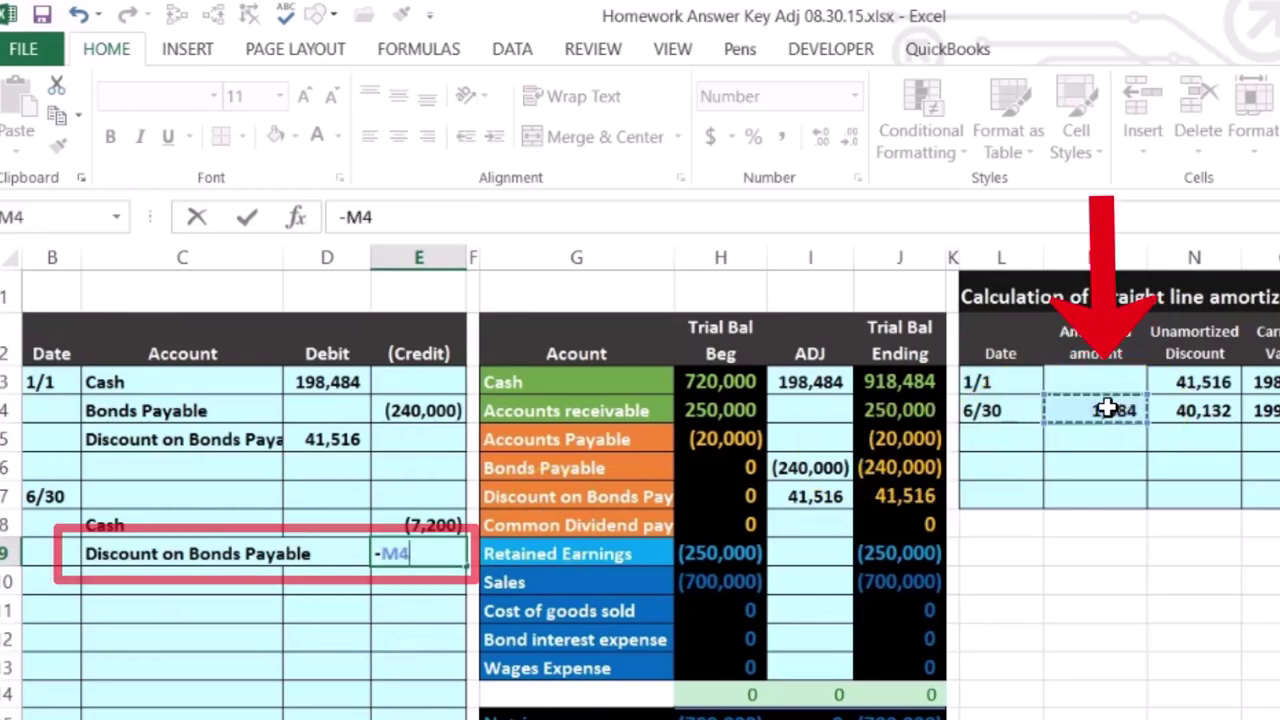
key(Return)
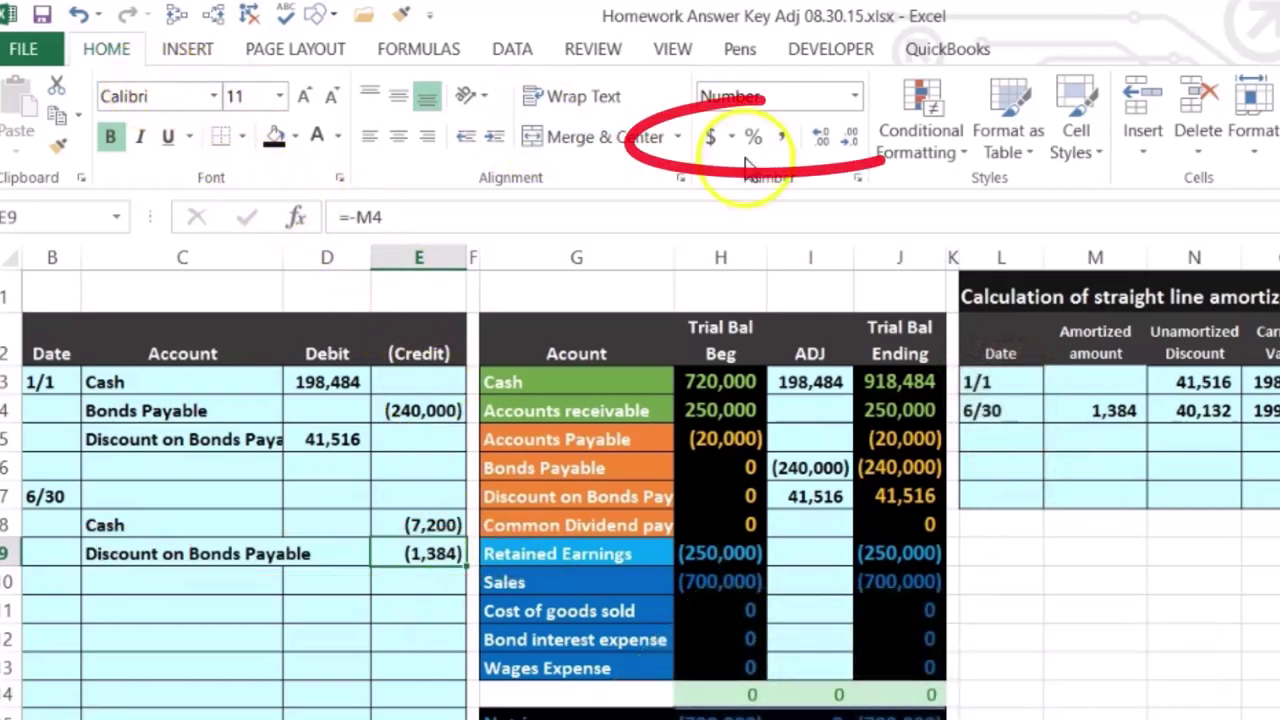
click(817, 138)
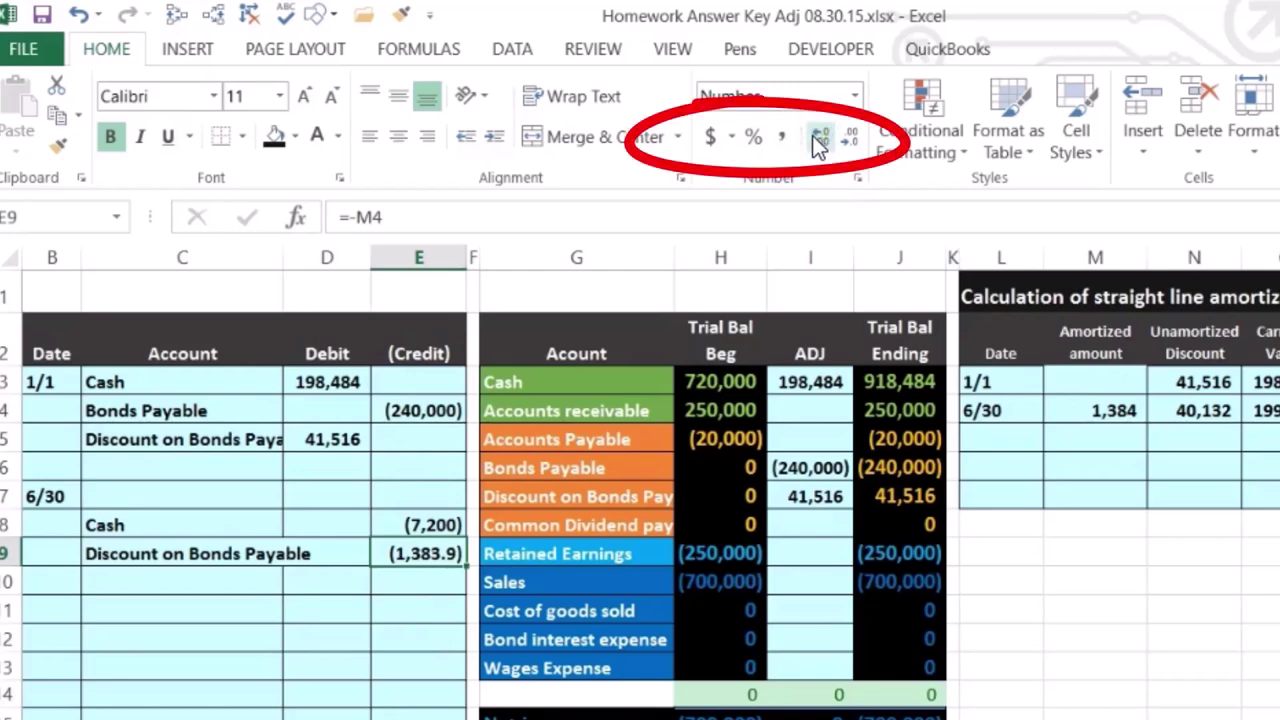
click(845, 137)
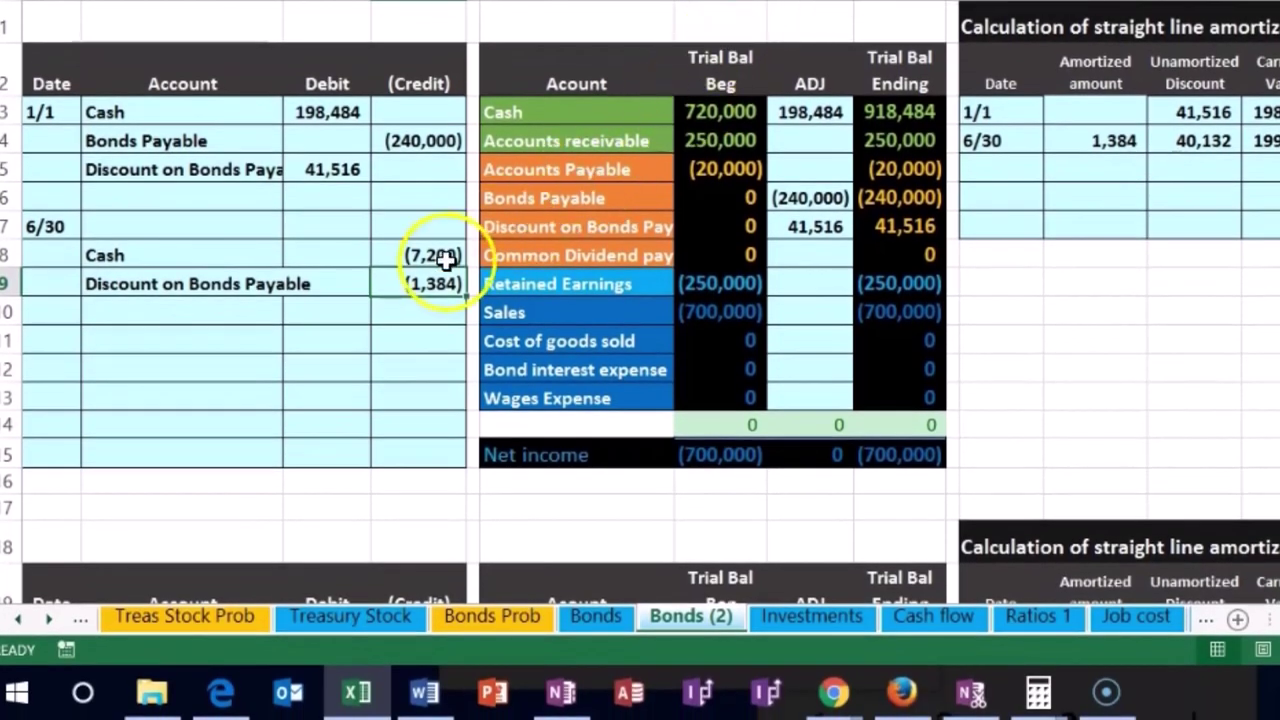
- Sum the two 6/30 credits and review the missing debit against the Bond interest expense, Discount on Bonds Payable and Bonds Payable lines
drag(438, 260, 437, 282)
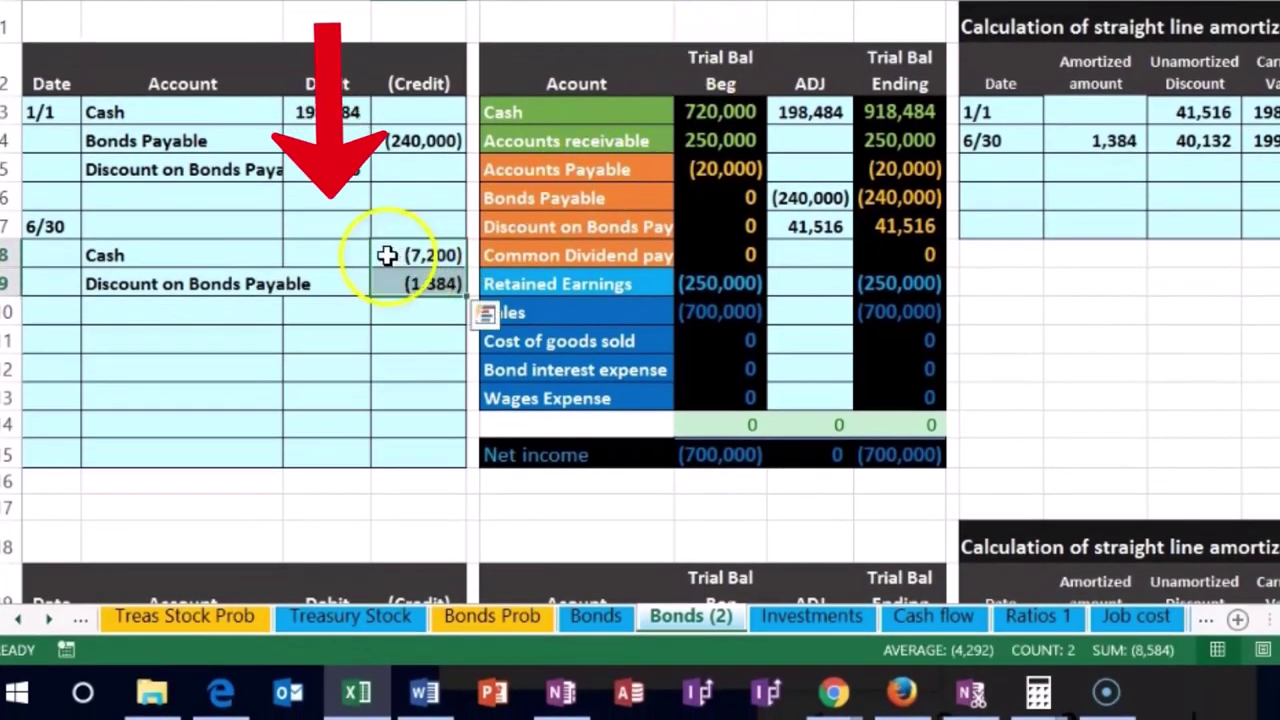
click(344, 221)
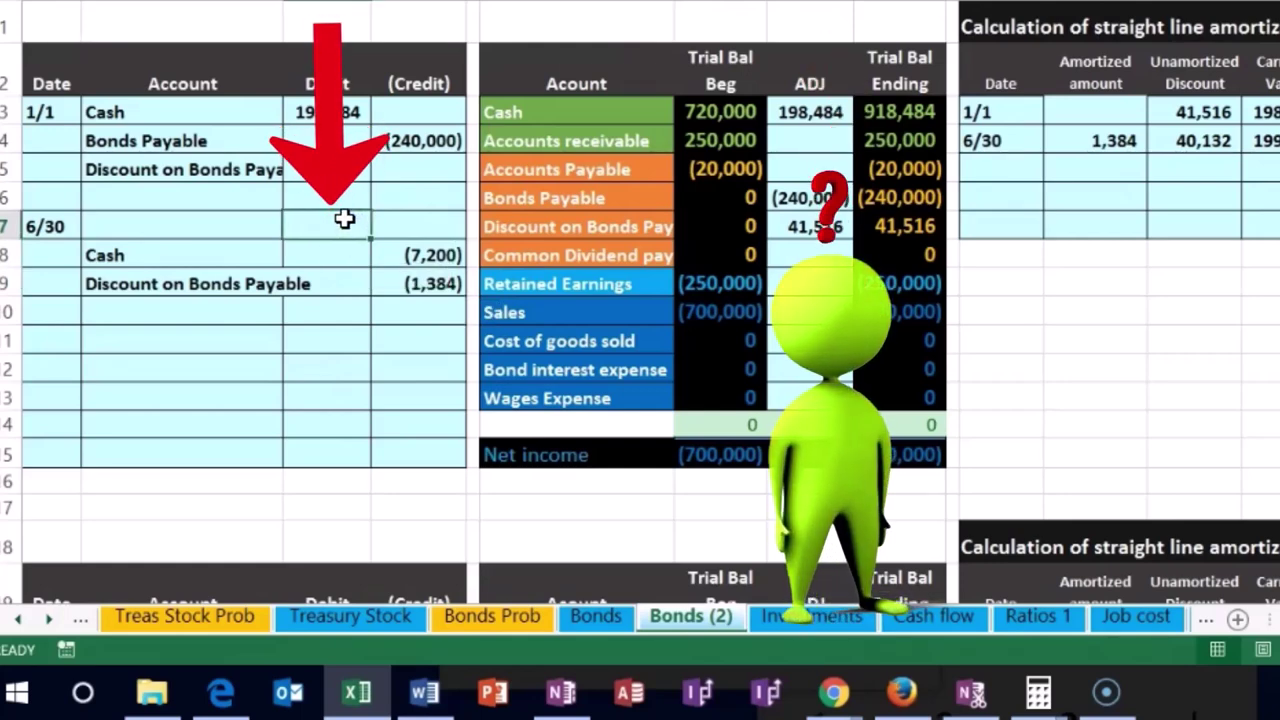
click(512, 368)
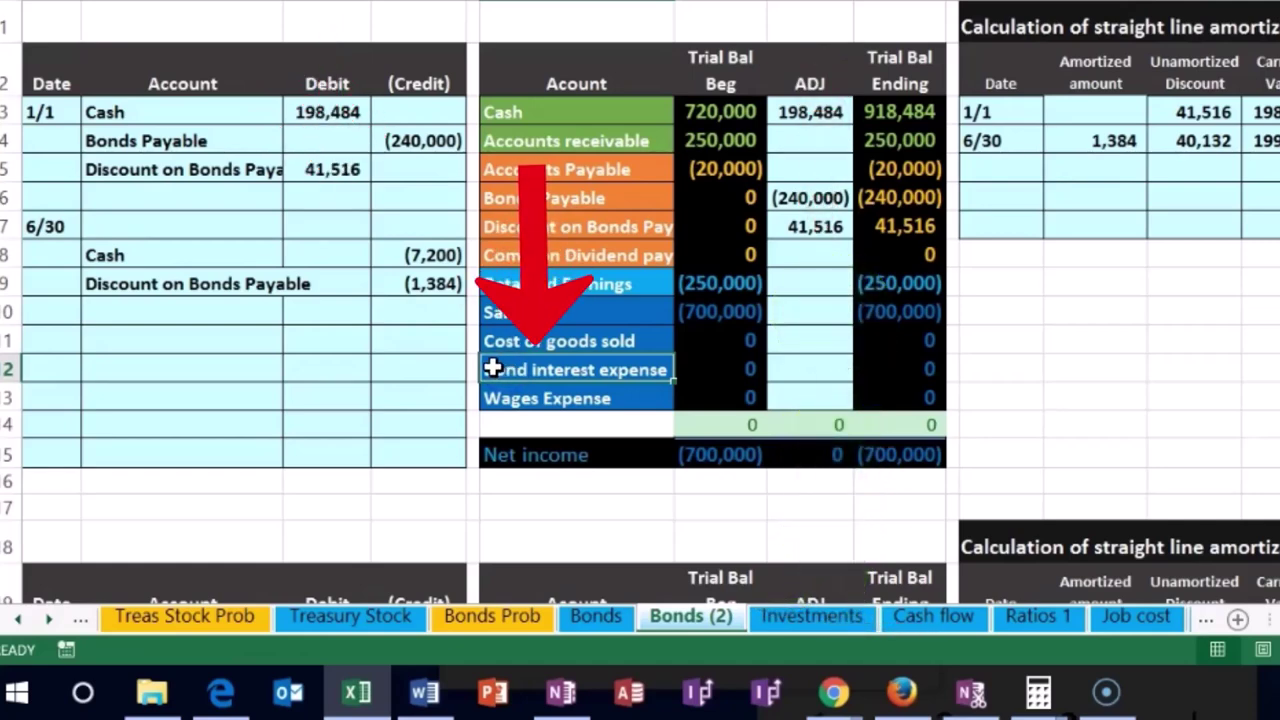
click(393, 254)
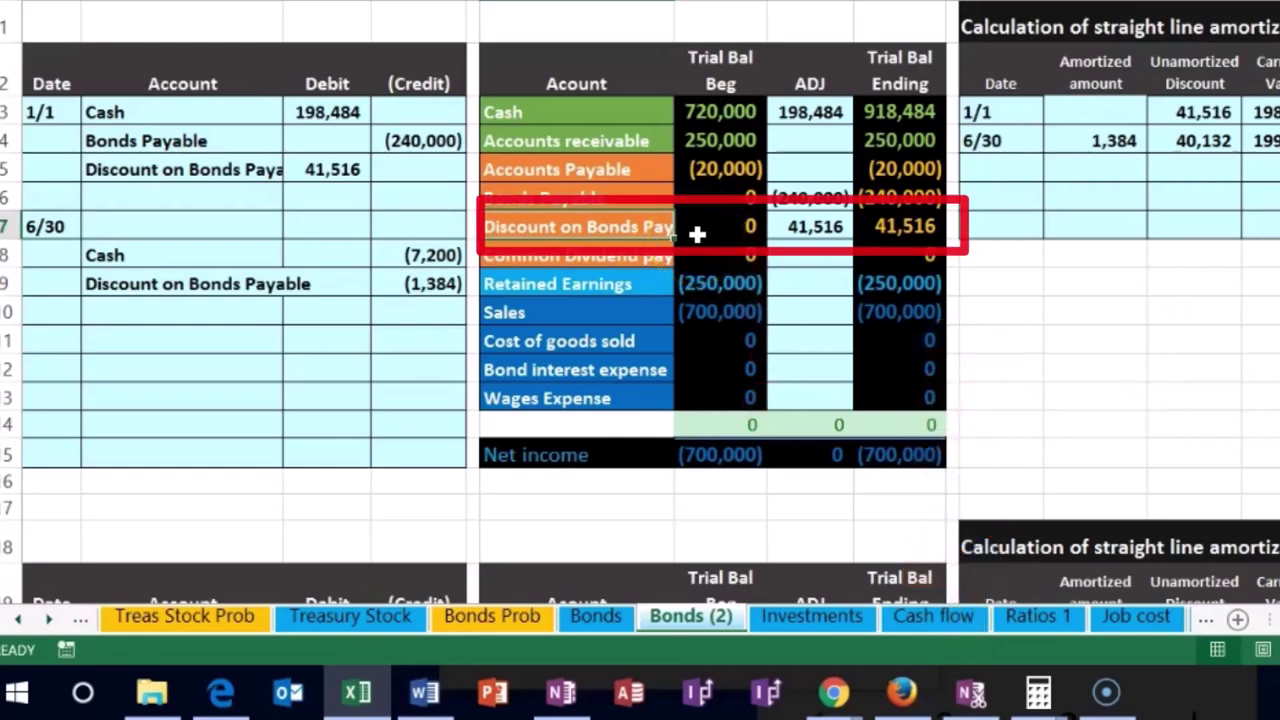
click(873, 229)
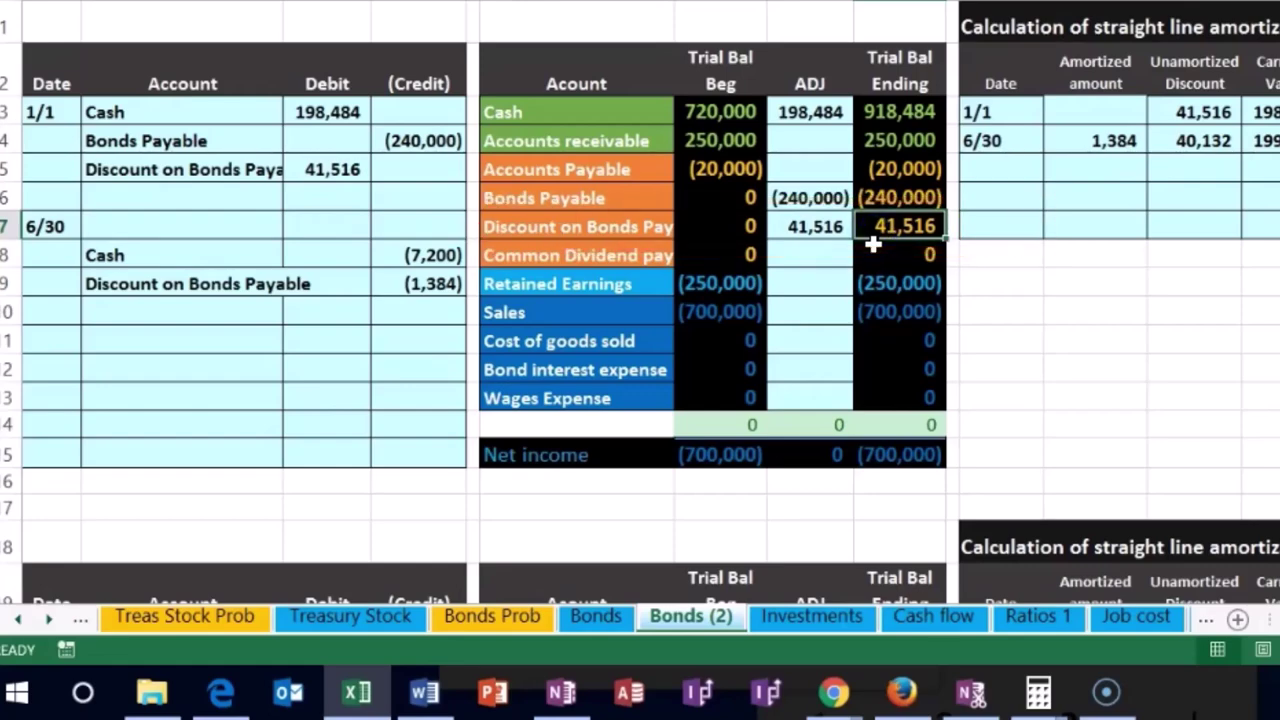
click(900, 203)
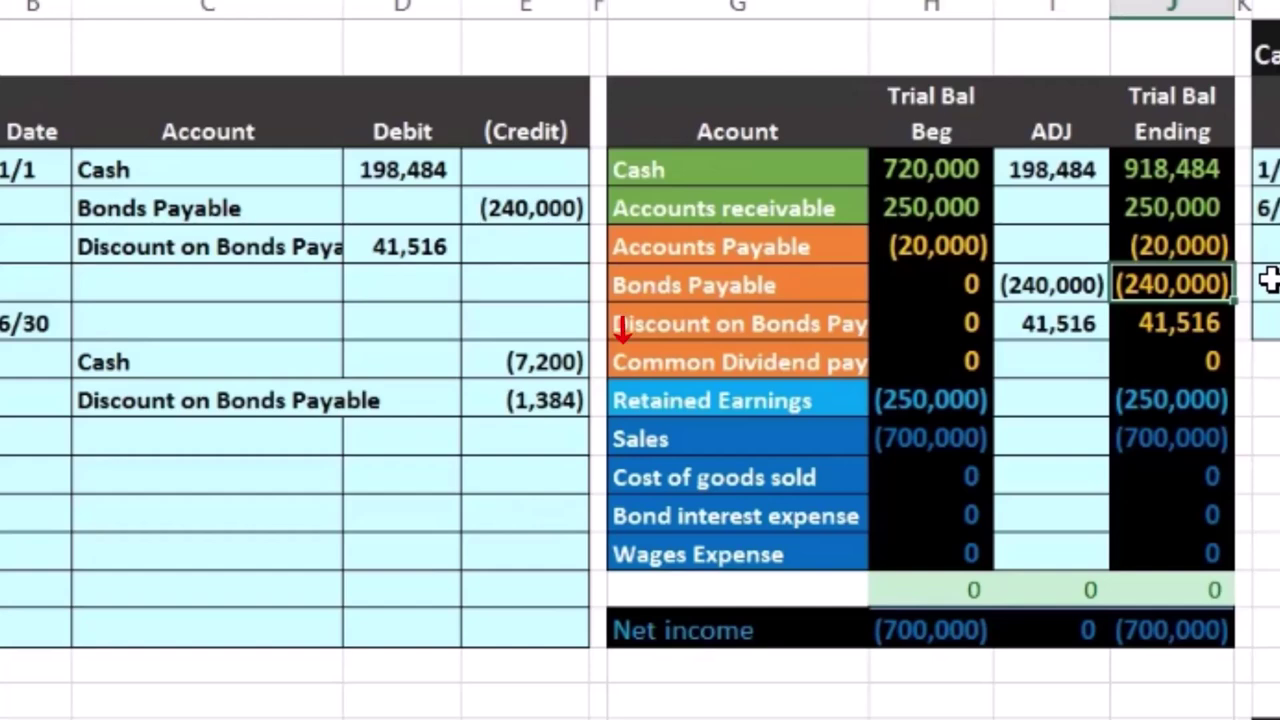
click(790, 553)
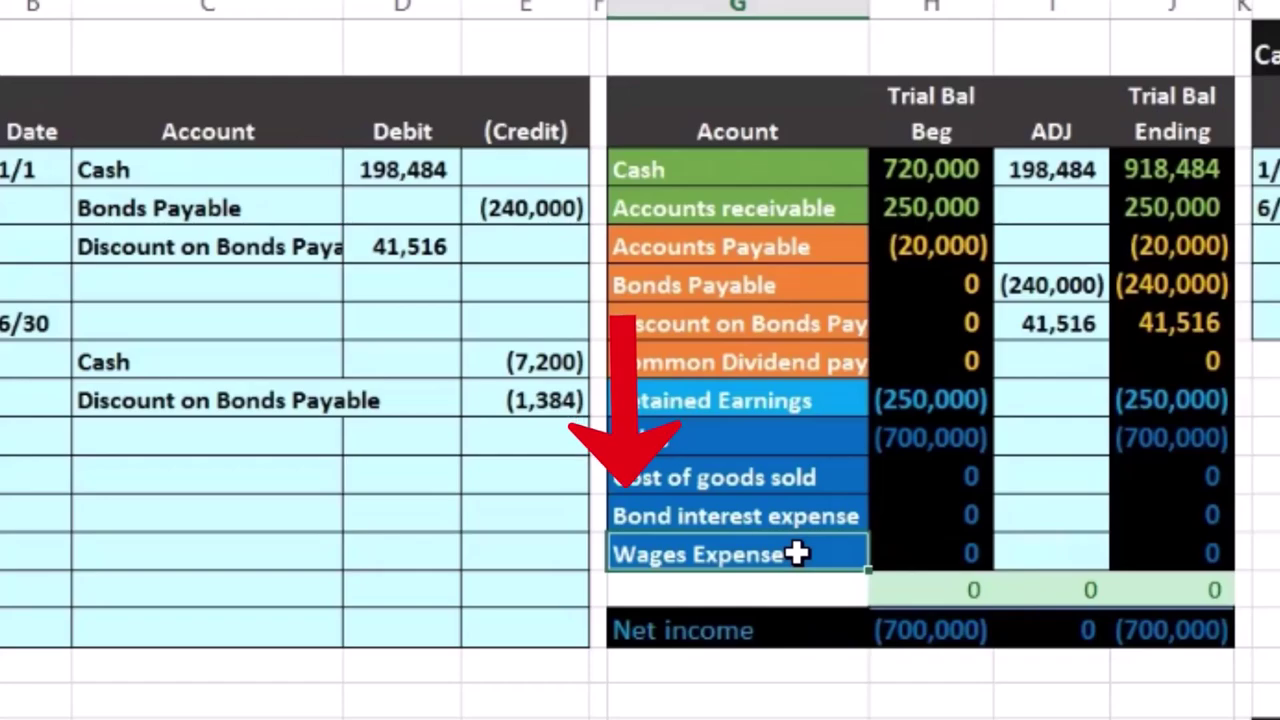
right_click(797, 553)
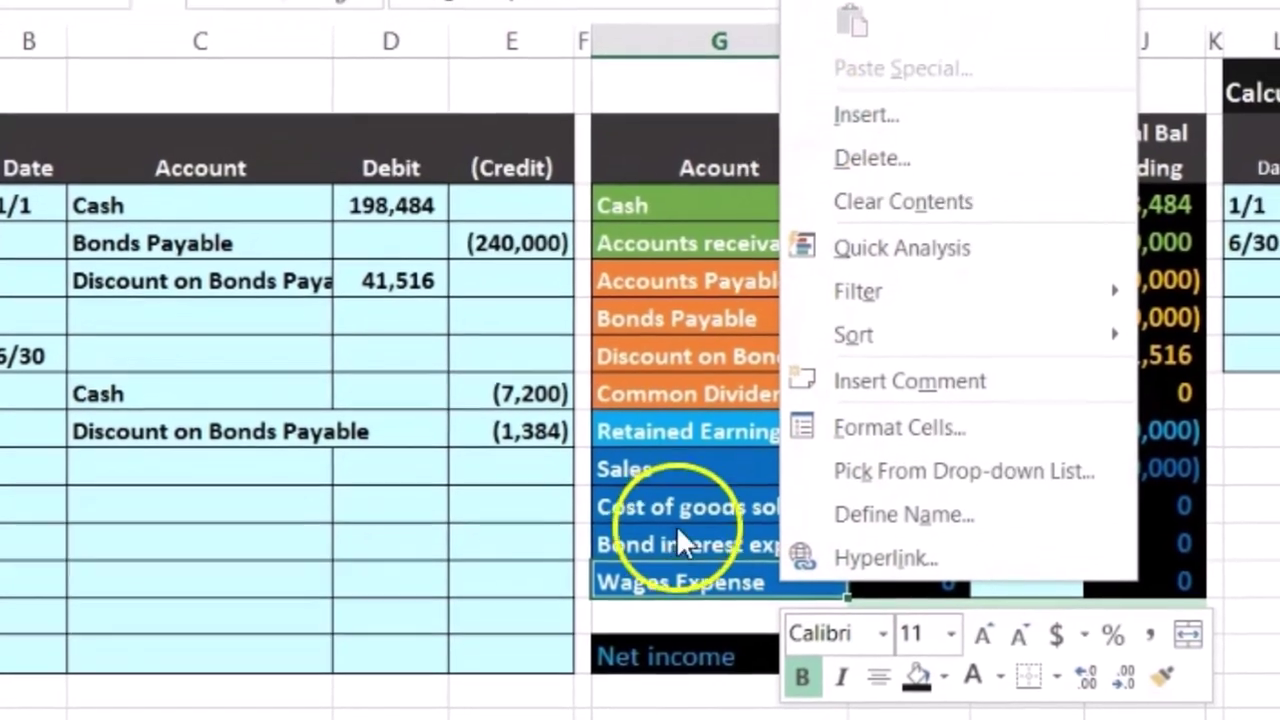
key(Escape)
- Copy the Bond interest expense account name from the trial balance into cell C7 of the 6/30 entry, values only
click(624, 590)
right_click(625, 590)
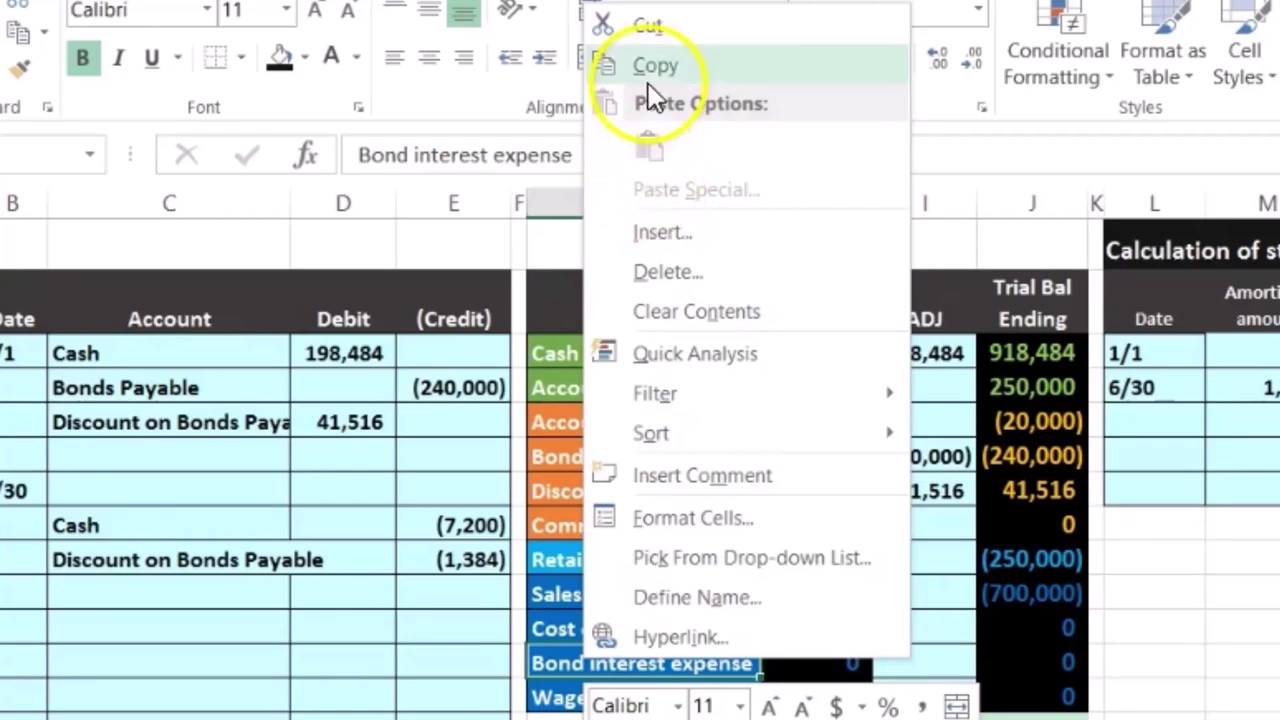
click(650, 70)
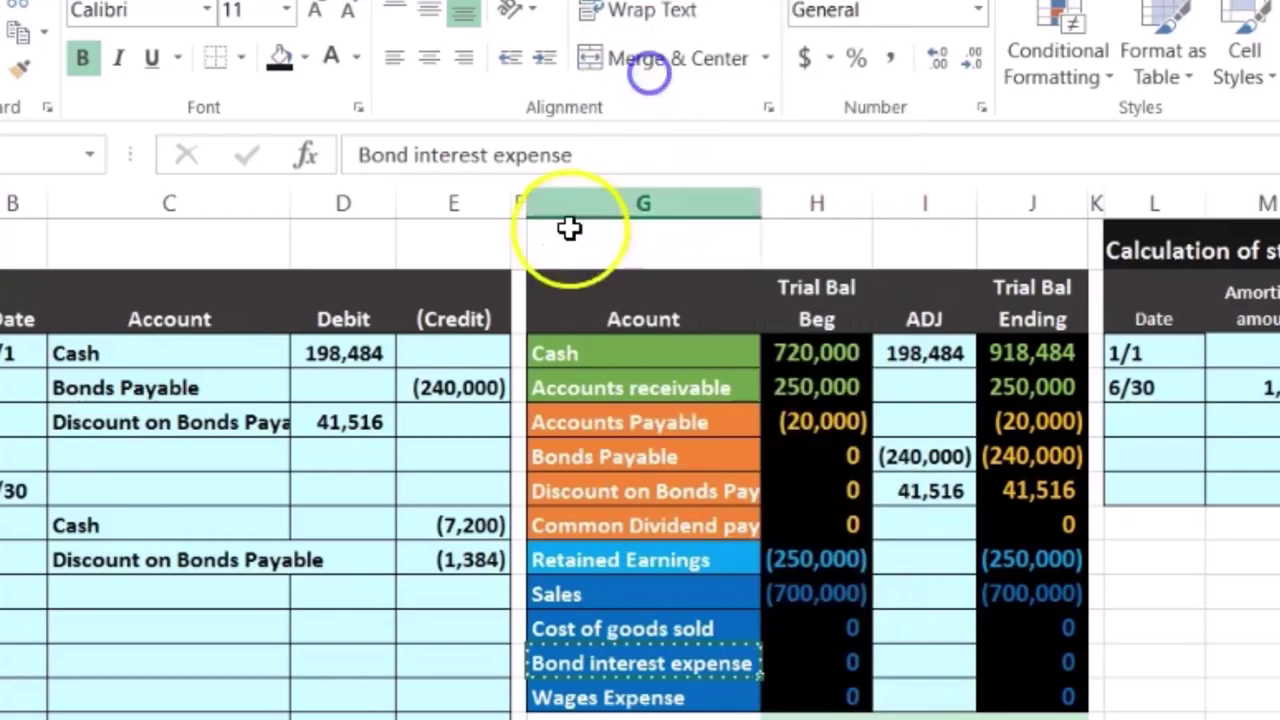
click(194, 485)
right_click(195, 475)
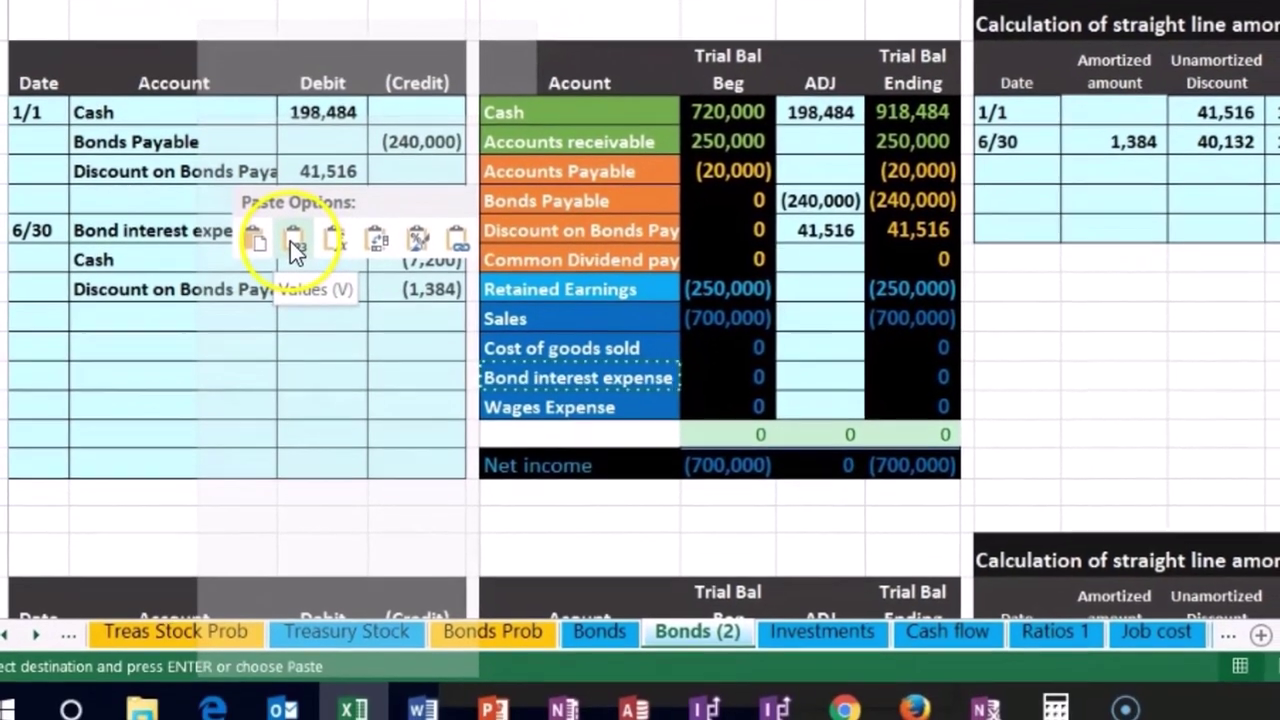
click(295, 242)
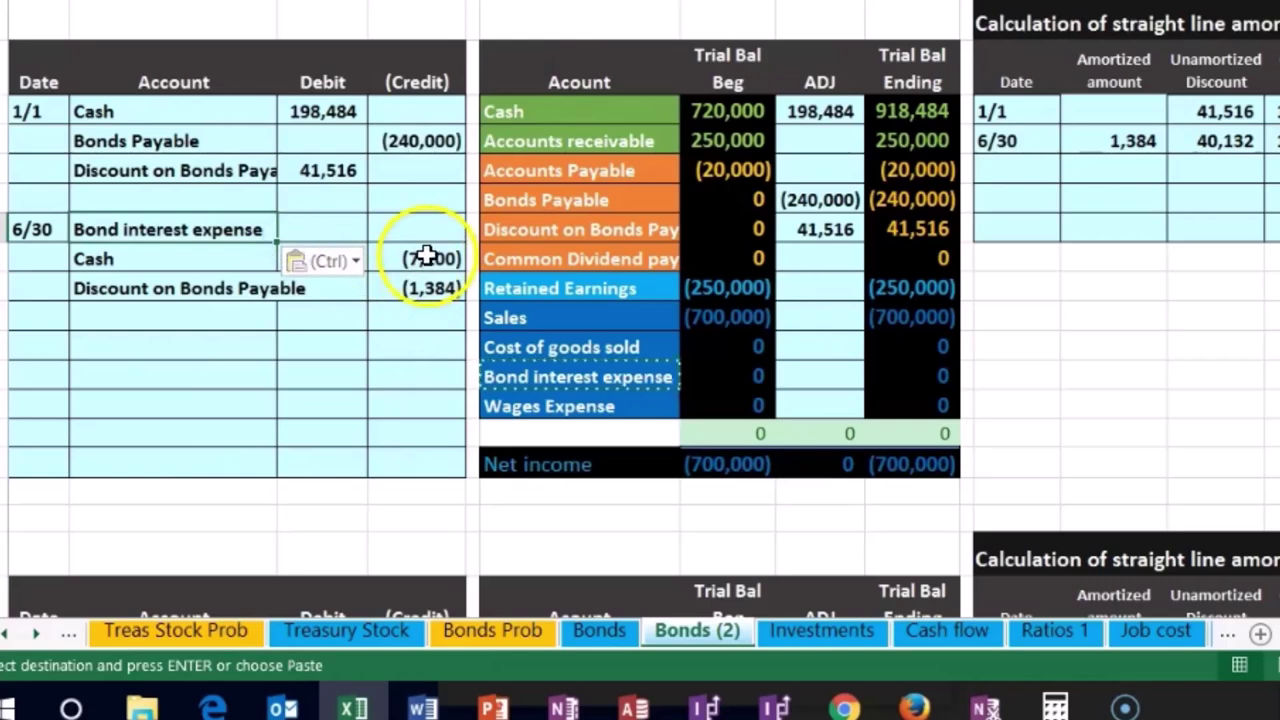
- Enter the Bond interest expense debit in D7 as the negative sum of D8:E9
drag(424, 258, 423, 289)
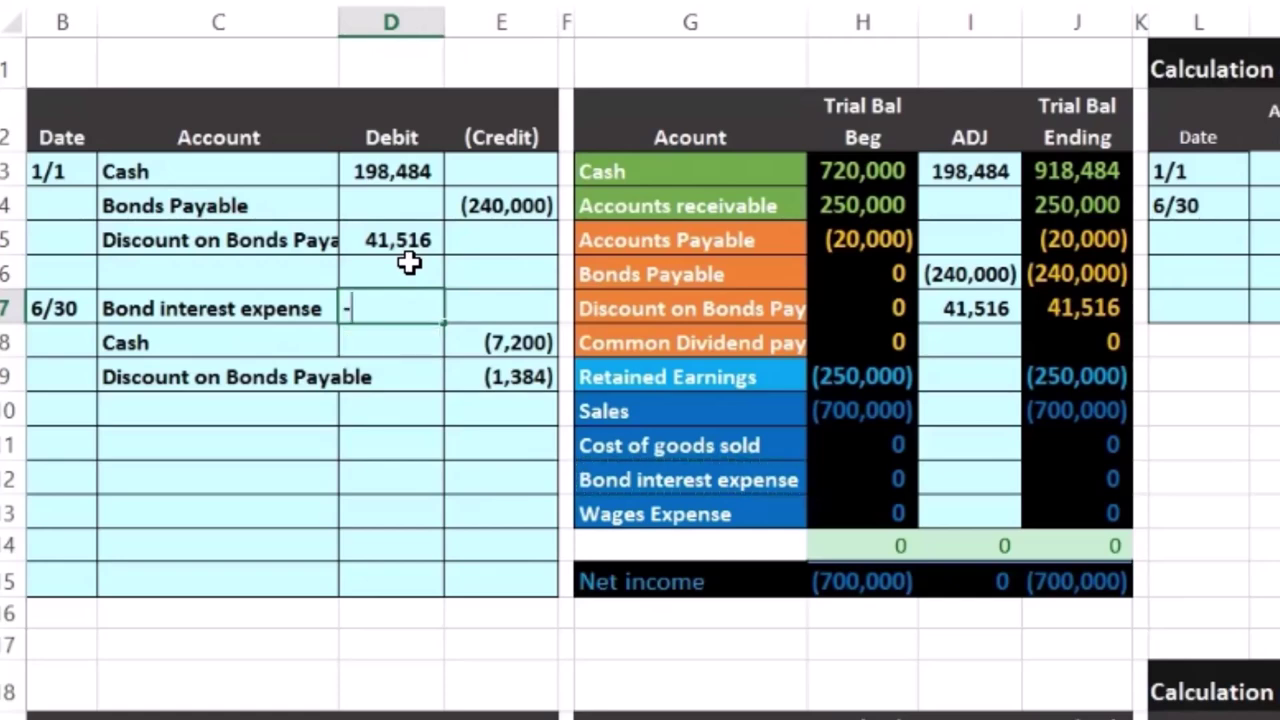
text(sum()
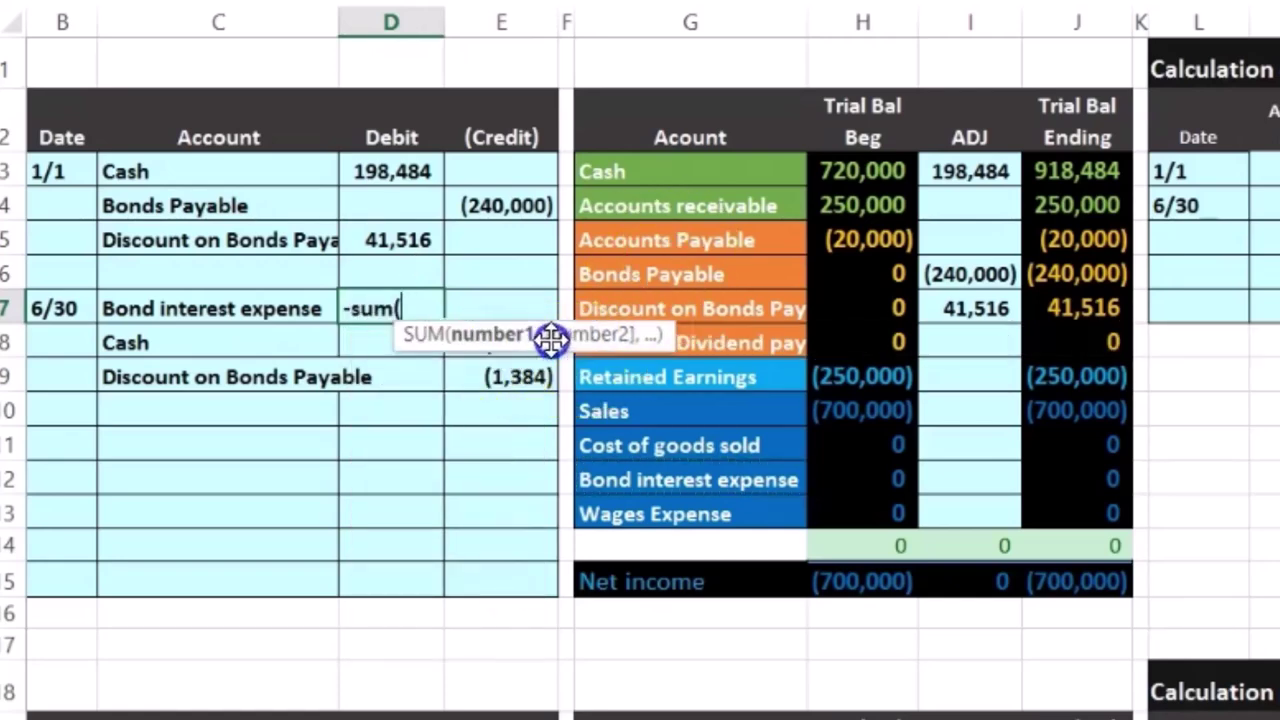
drag(545, 340, 609, 297)
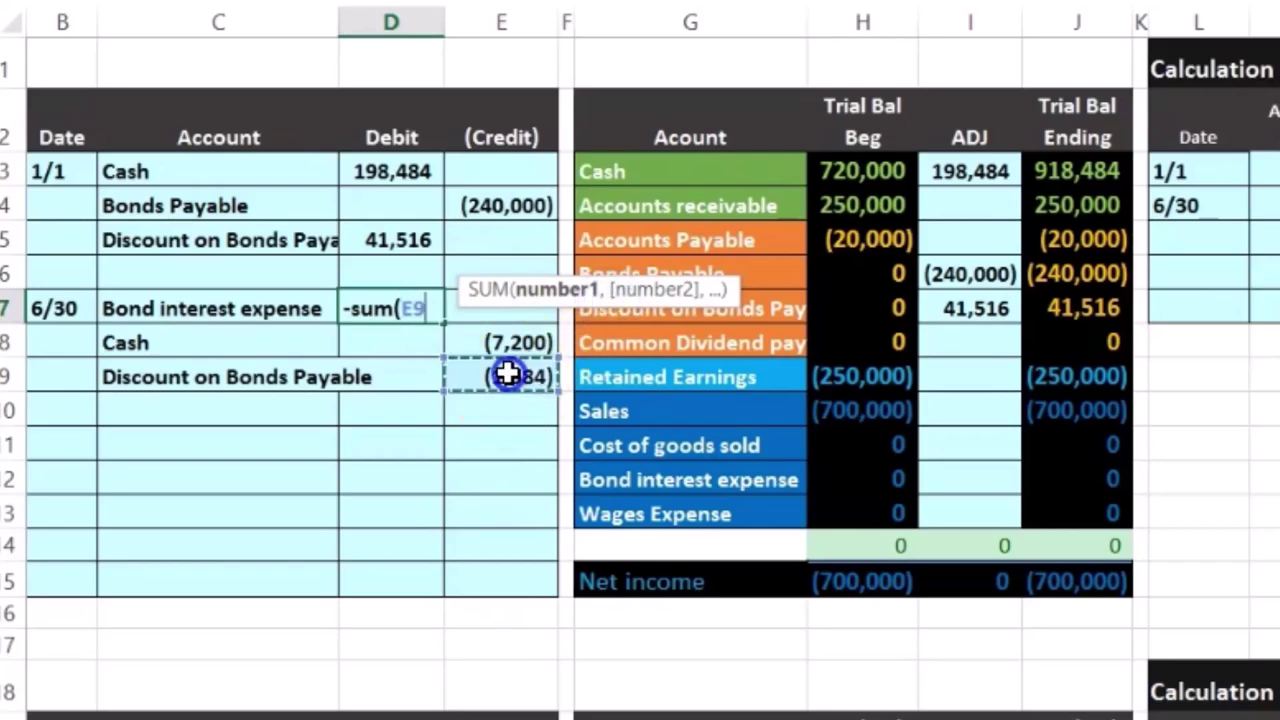
drag(465, 374, 411, 350)
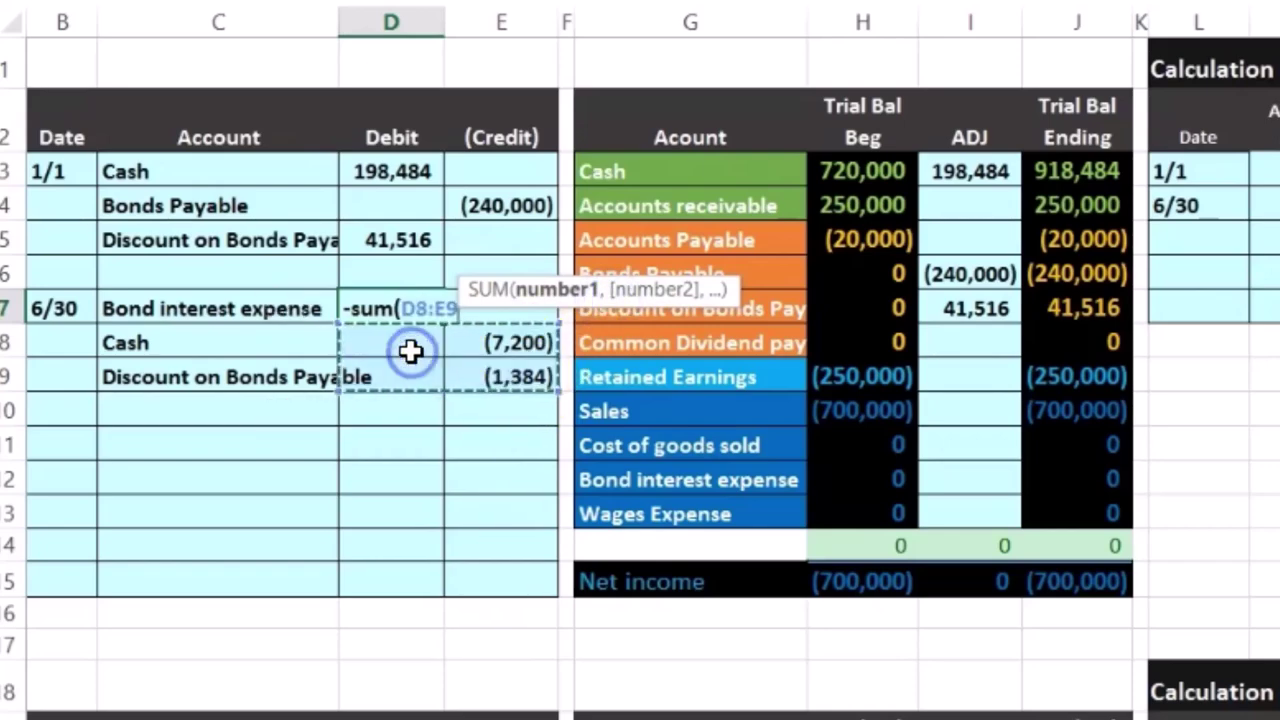
key(Return)
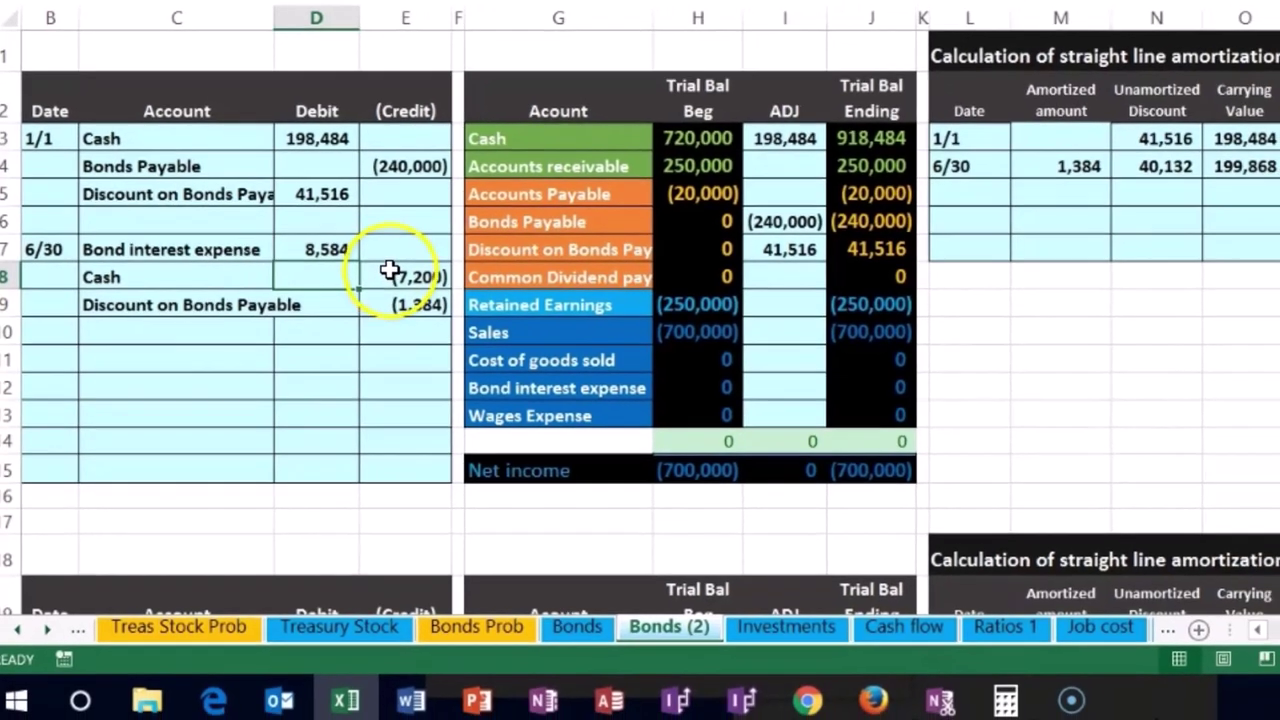
- Sum the two 6/30 credits and the whole 6/30 entry to check that debits and credits balance
drag(389, 273, 386, 304)
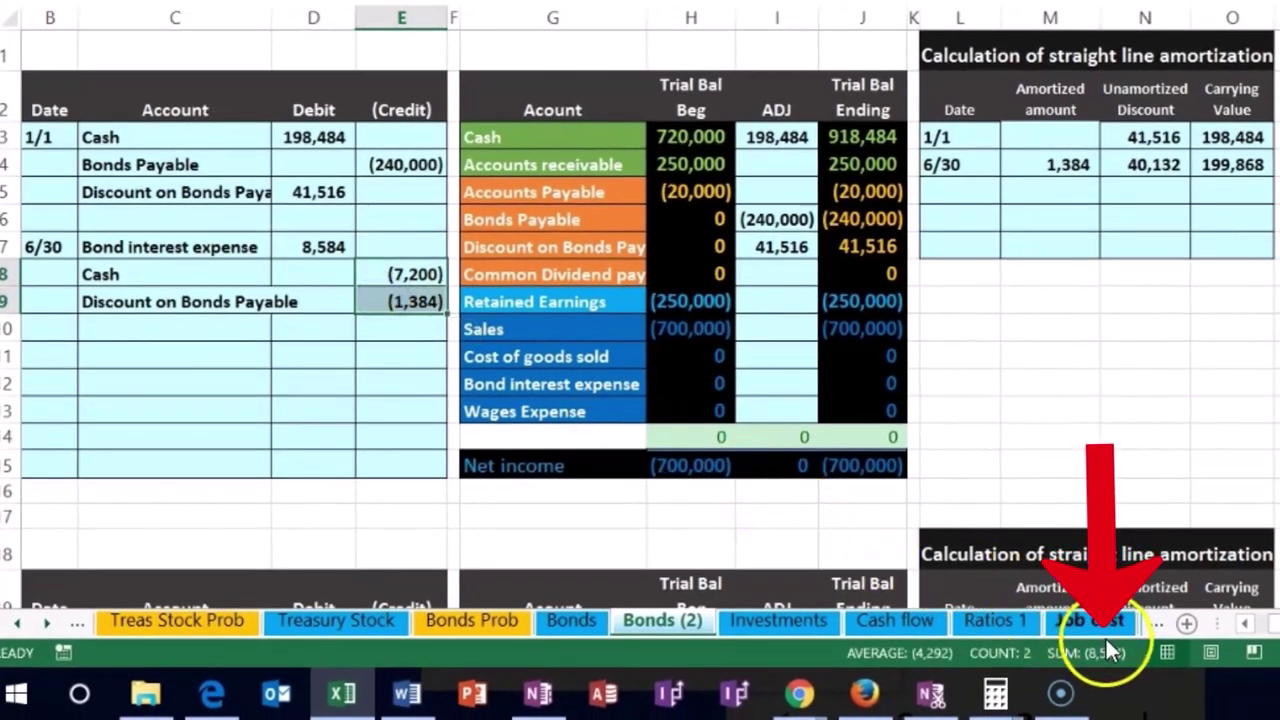
drag(340, 256, 372, 298)
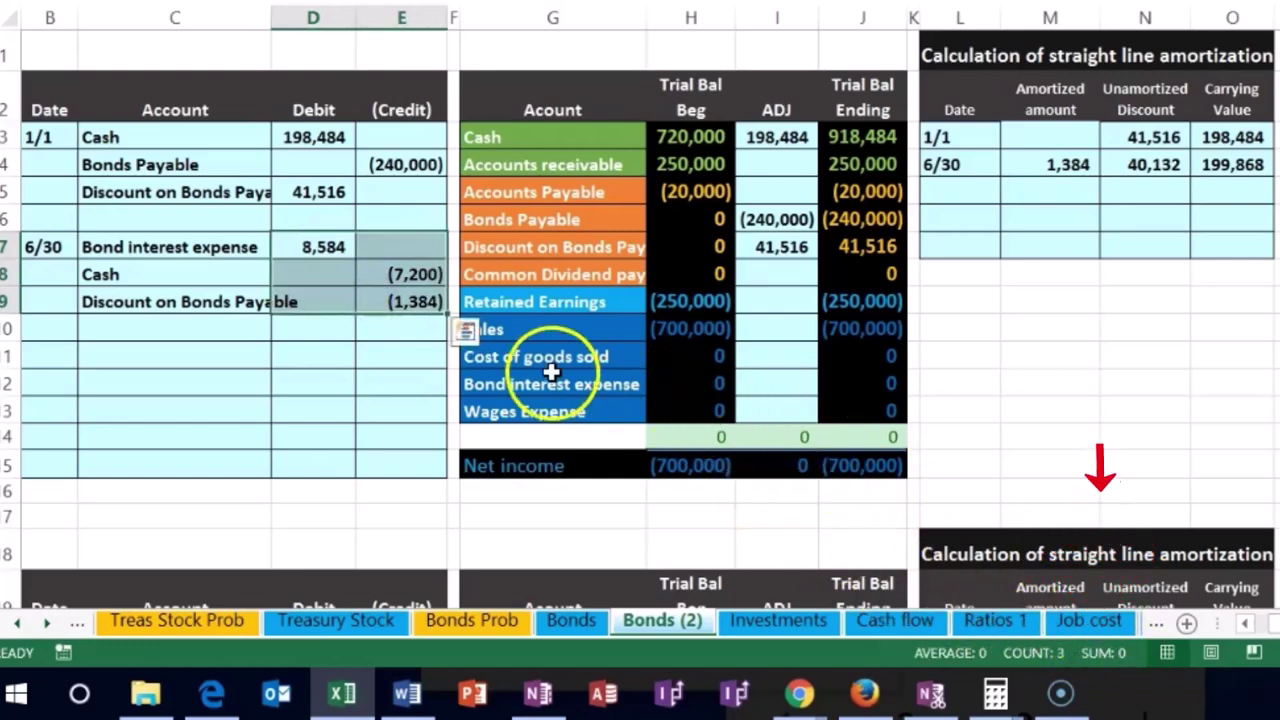
click(363, 349)
- Post the 6/30 Bond interest expense to its trial balance adjustment in I12 with =D7, and check the ending net income formula
drag(131, 251, 304, 252)
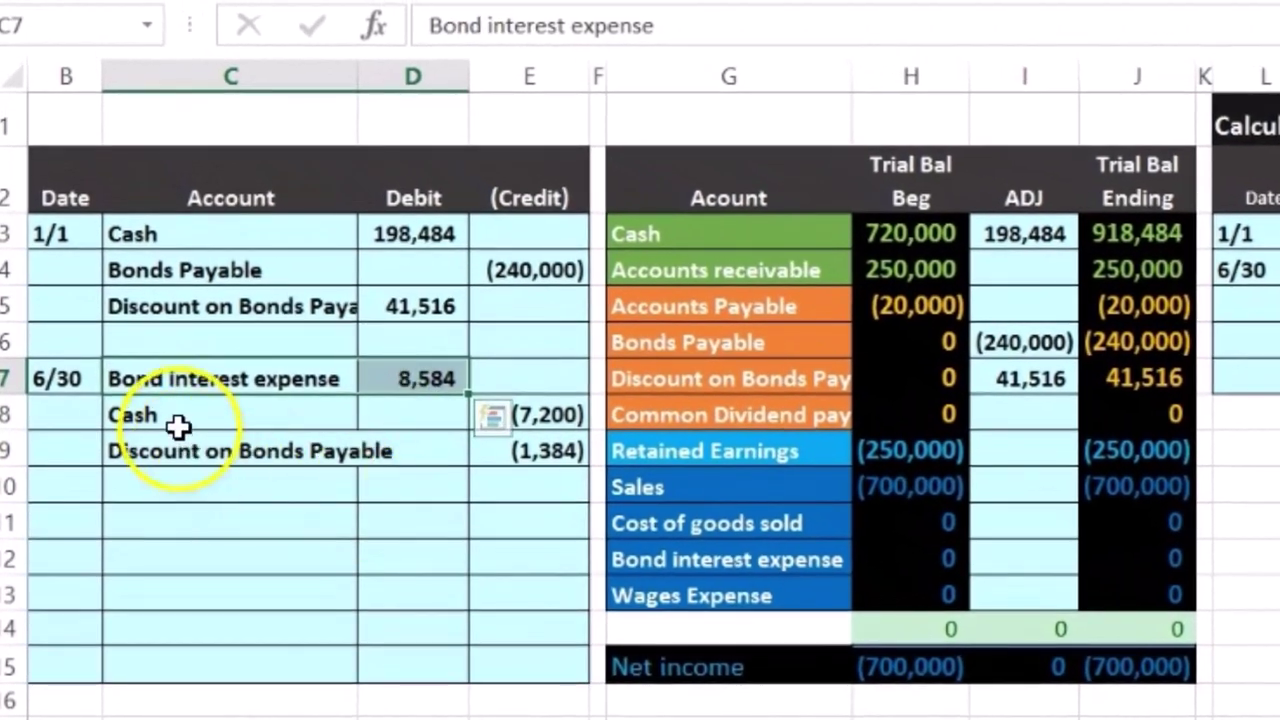
click(1018, 561)
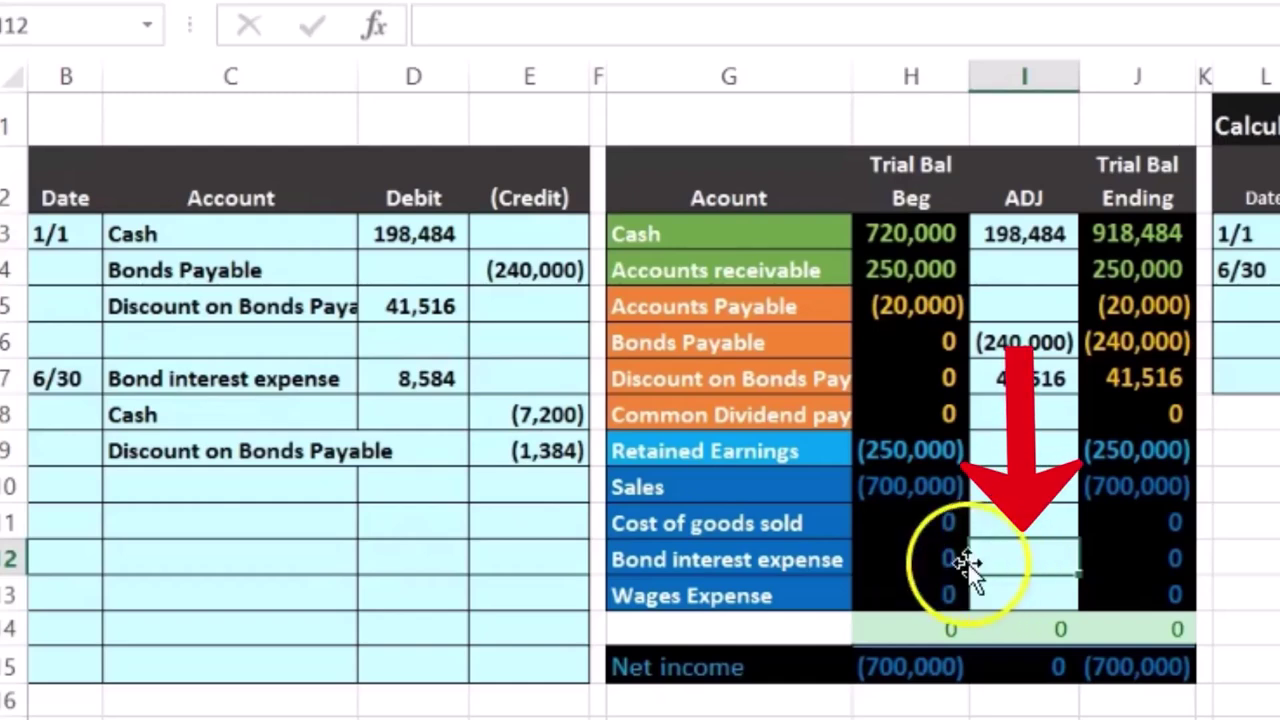
click(806, 557)
click(1038, 560)
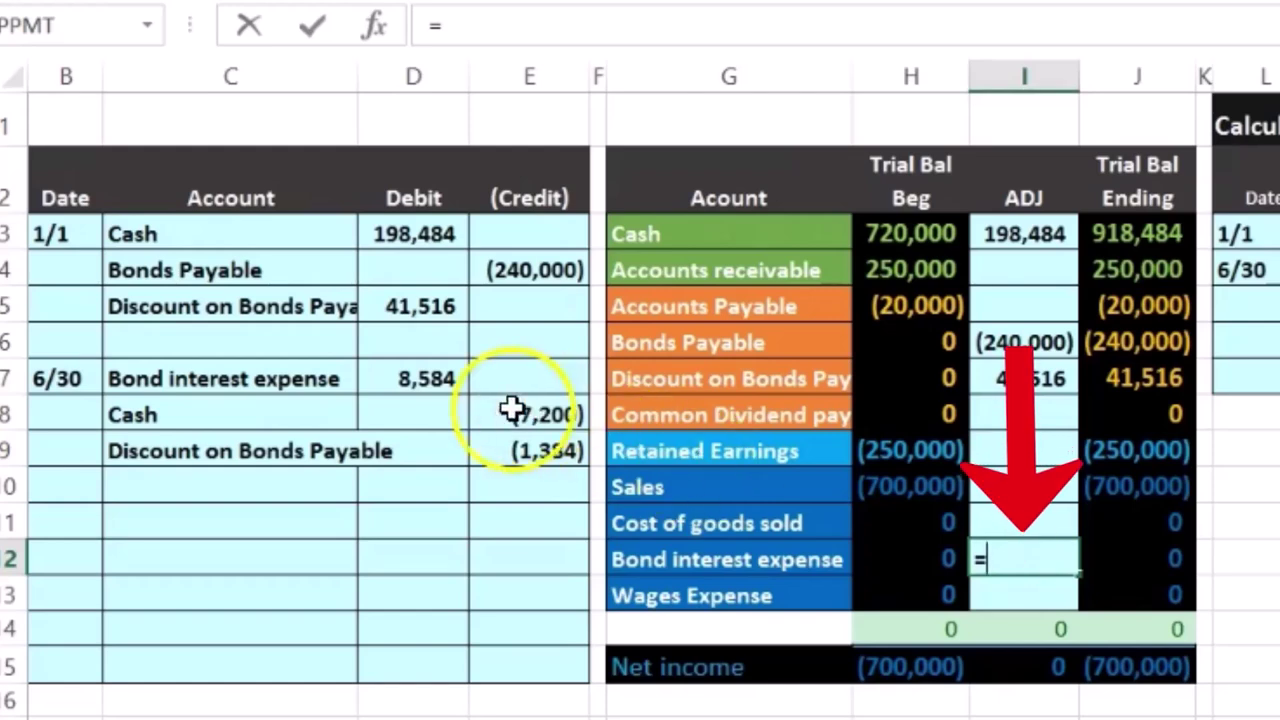
click(432, 385)
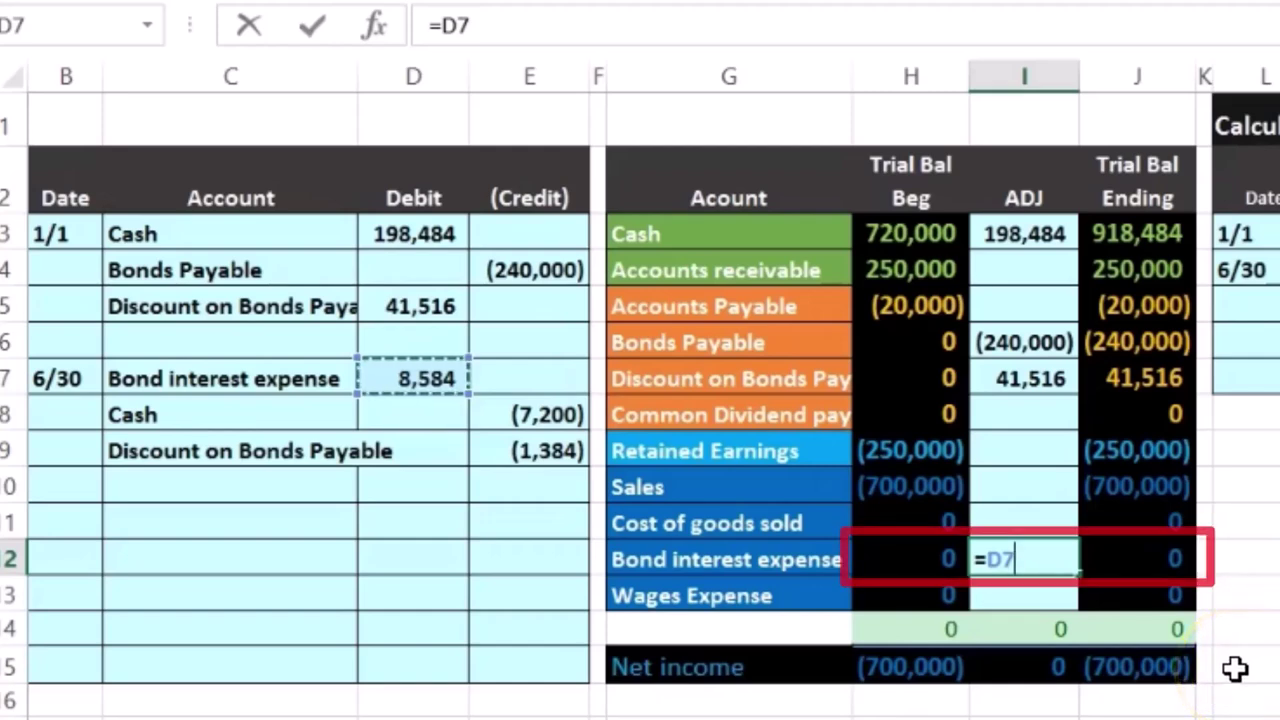
key(Return)
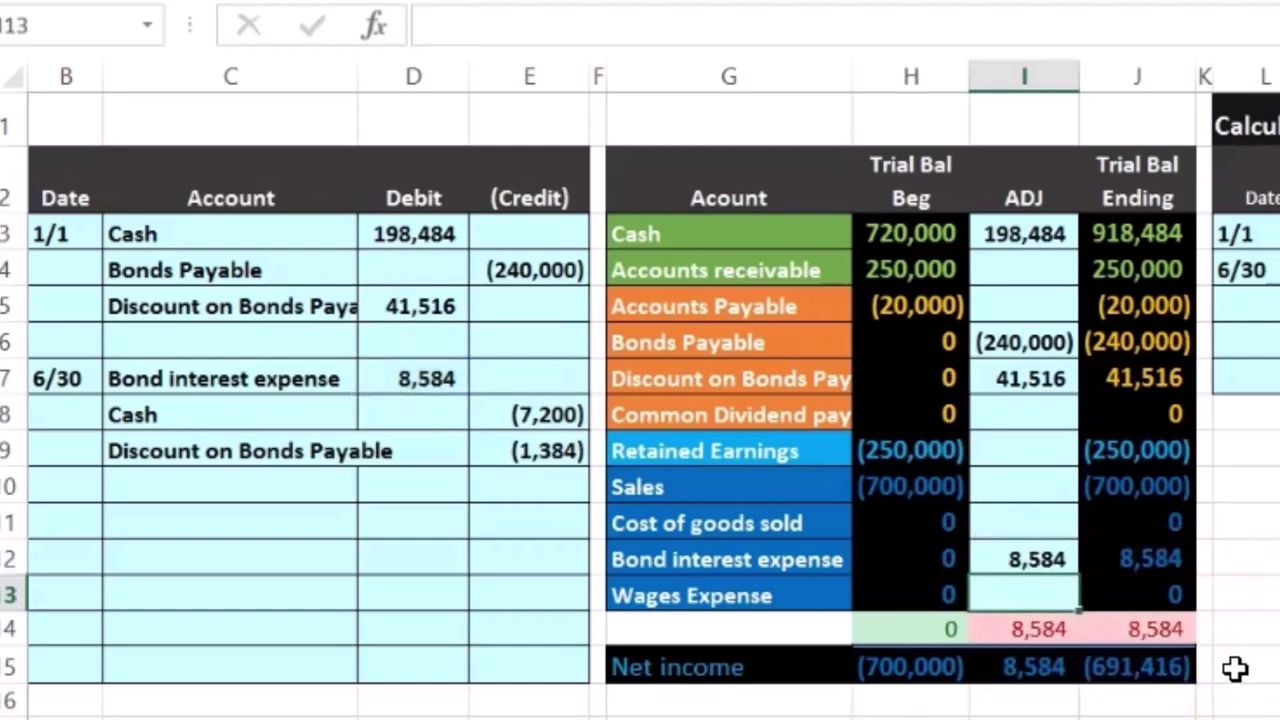
double_click(1175, 668)
key(Return)
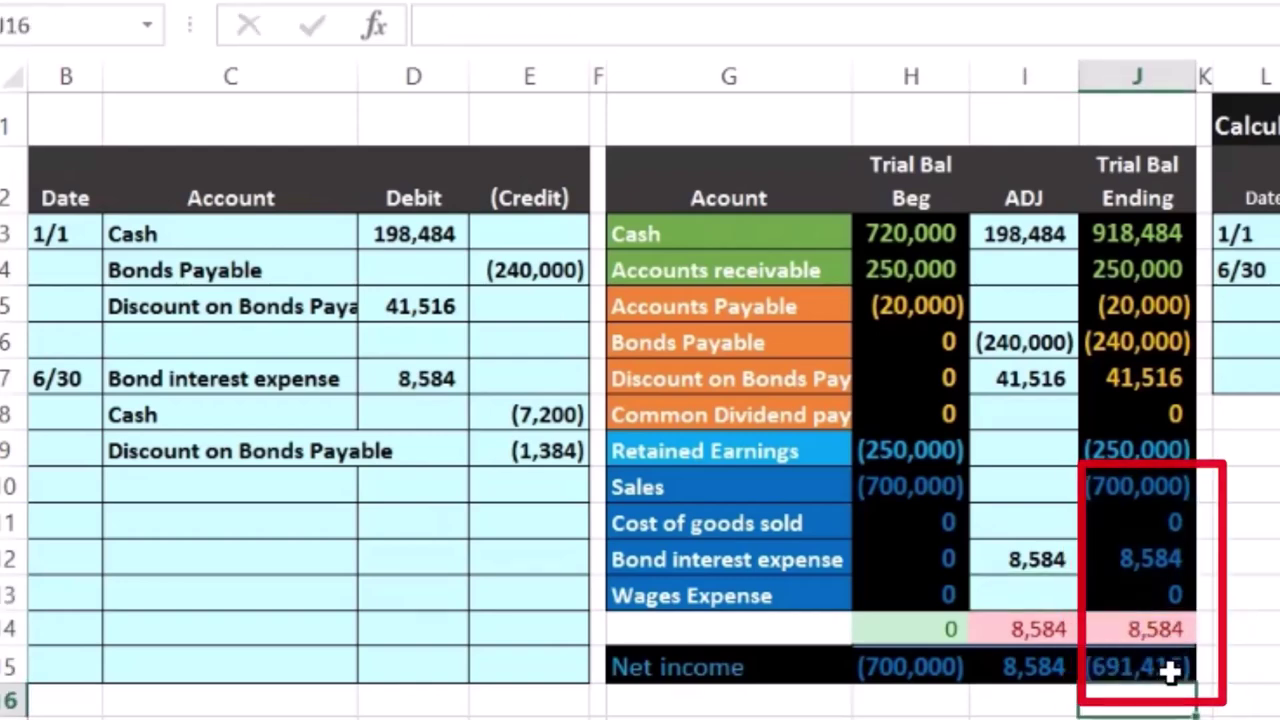
- Post the 6/30 interest payment to the trial balance by extending the Cash adjustment in I3 to =D3+E8
drag(247, 406, 386, 413)
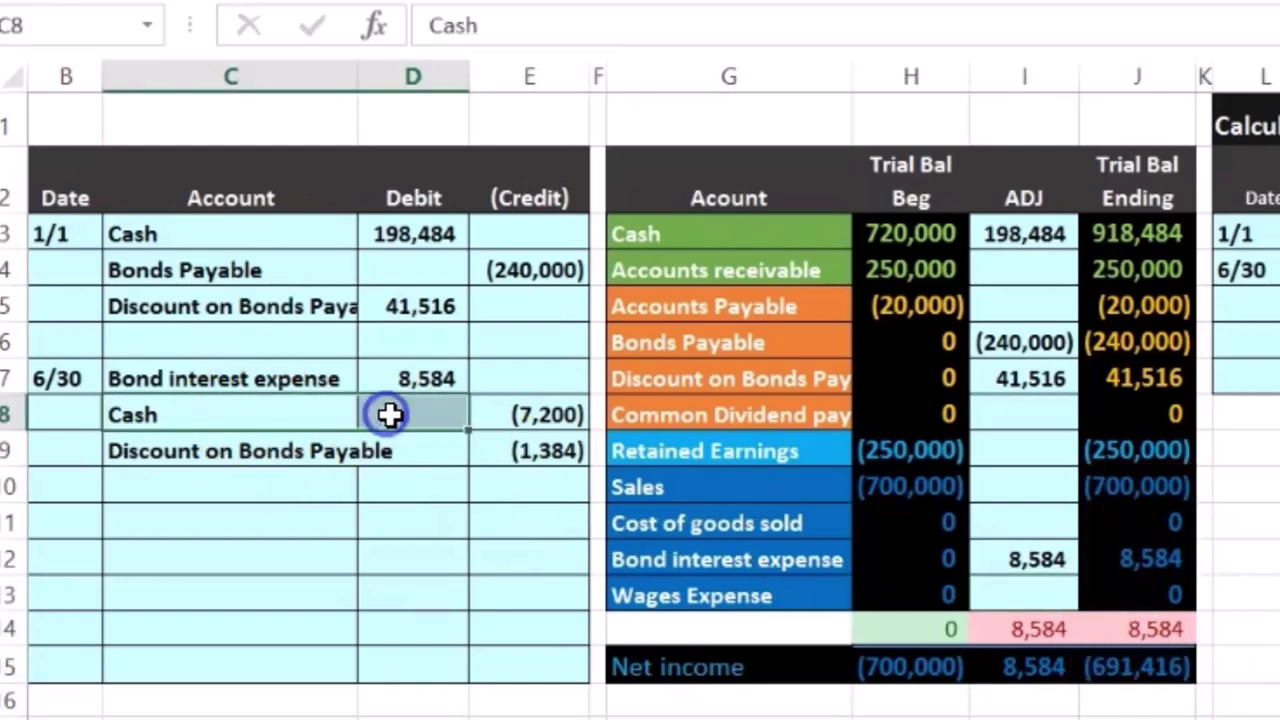
click(638, 234)
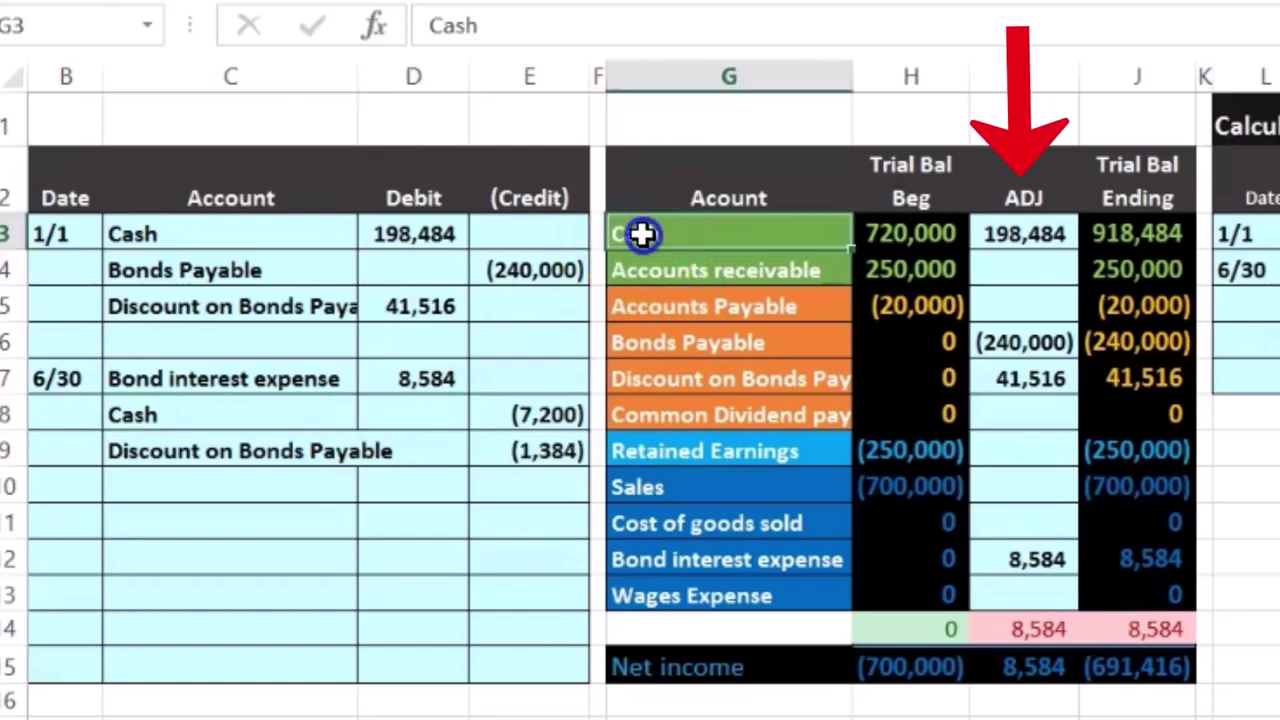
click(1000, 233)
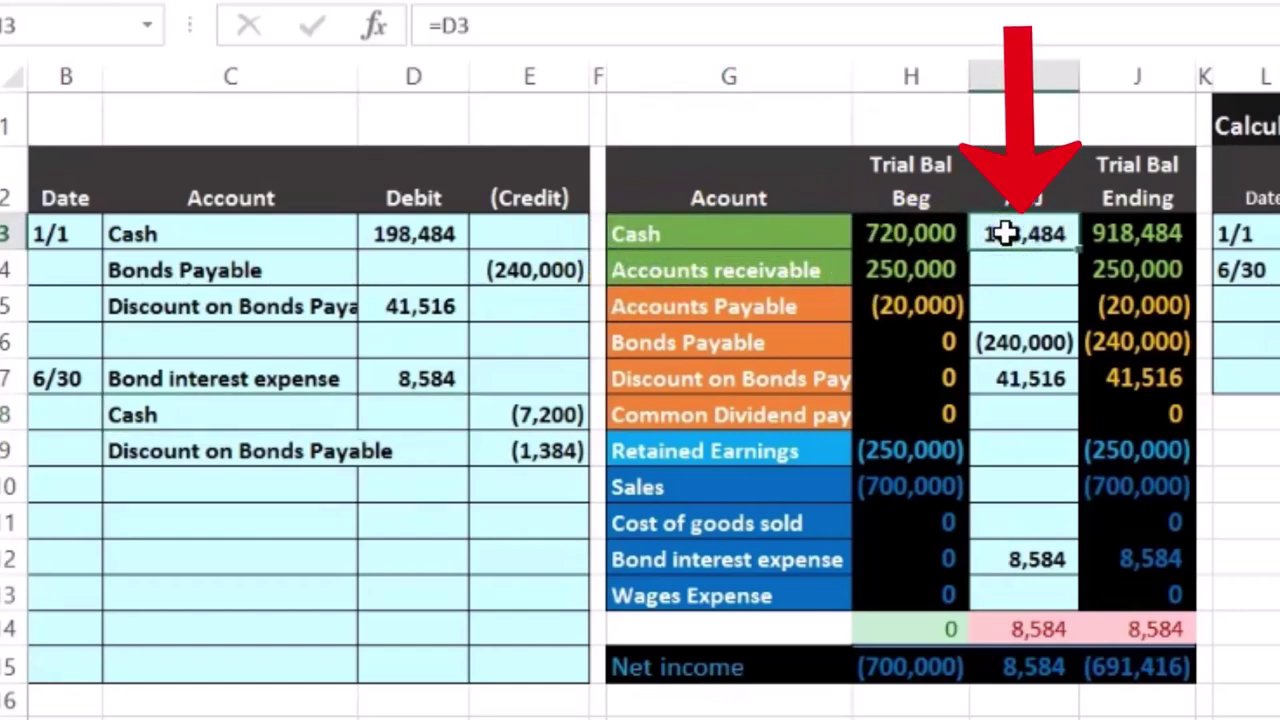
double_click(1003, 233)
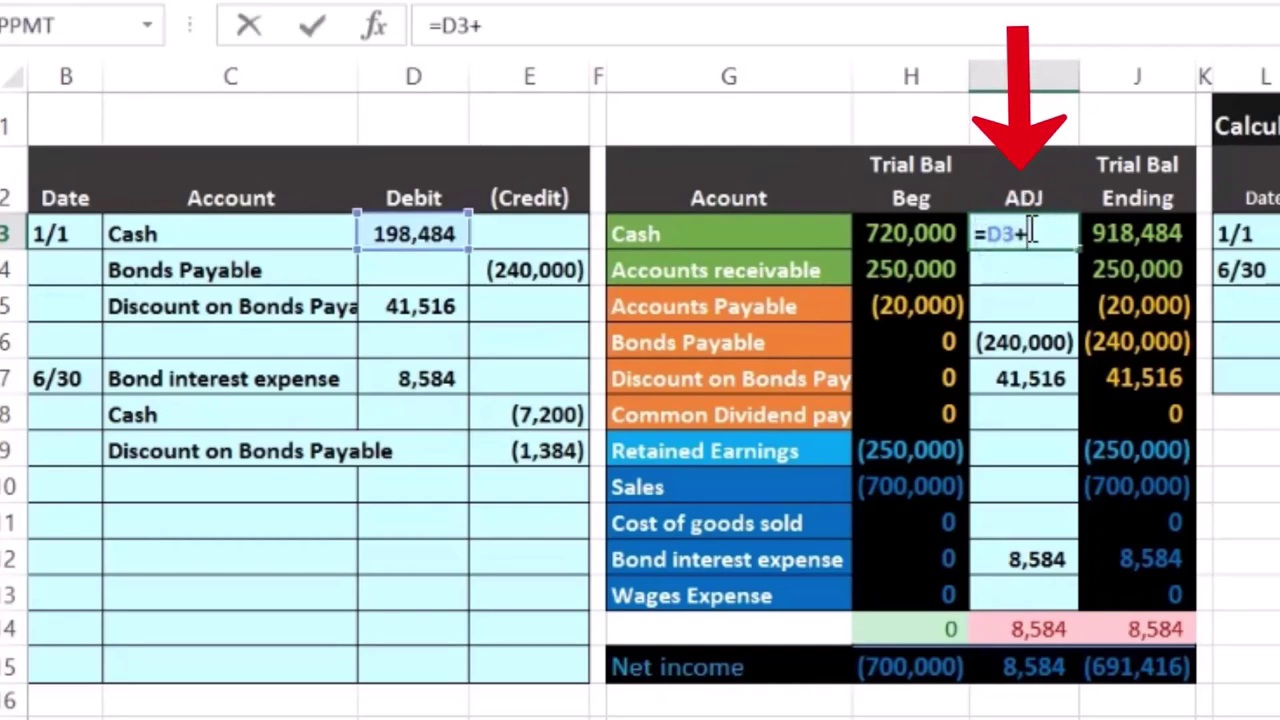
text(+)
click(555, 410)
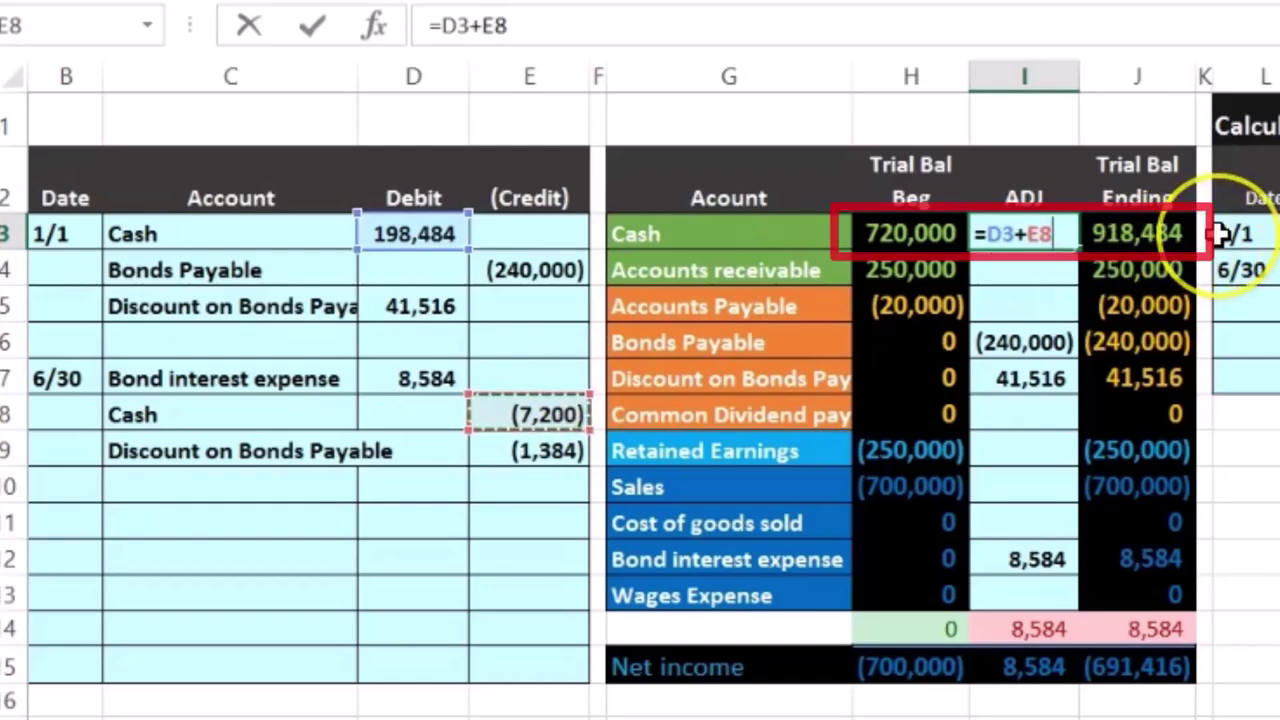
key(Return)
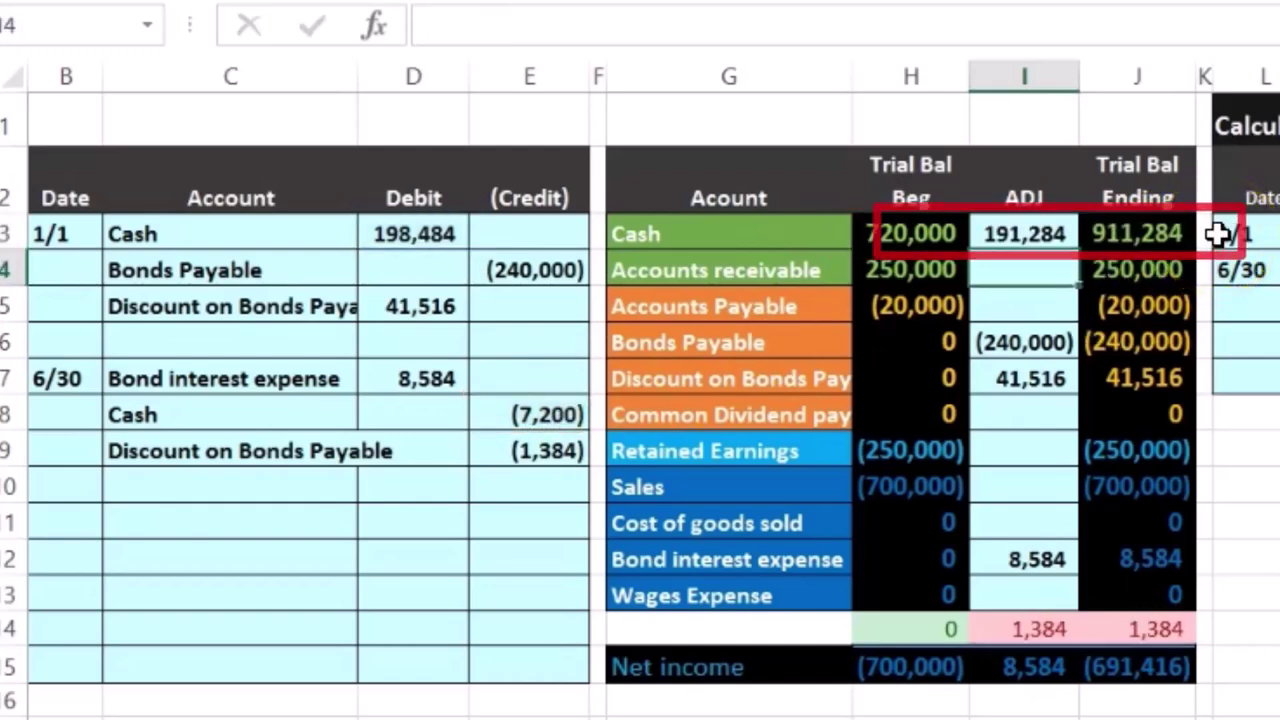
- Post the 6/30 amortization by extending the Discount on Bonds Payable adjustment in I7 to =D5+E9
drag(241, 459, 517, 466)
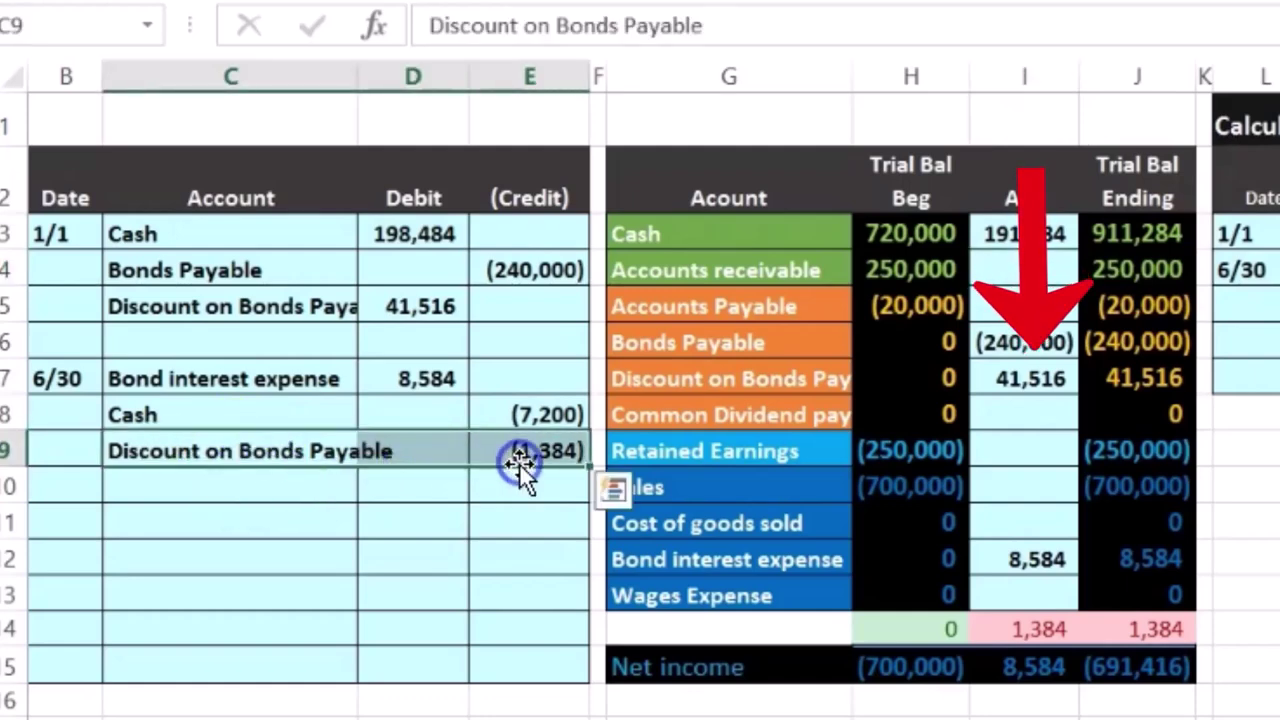
drag(686, 376, 736, 385)
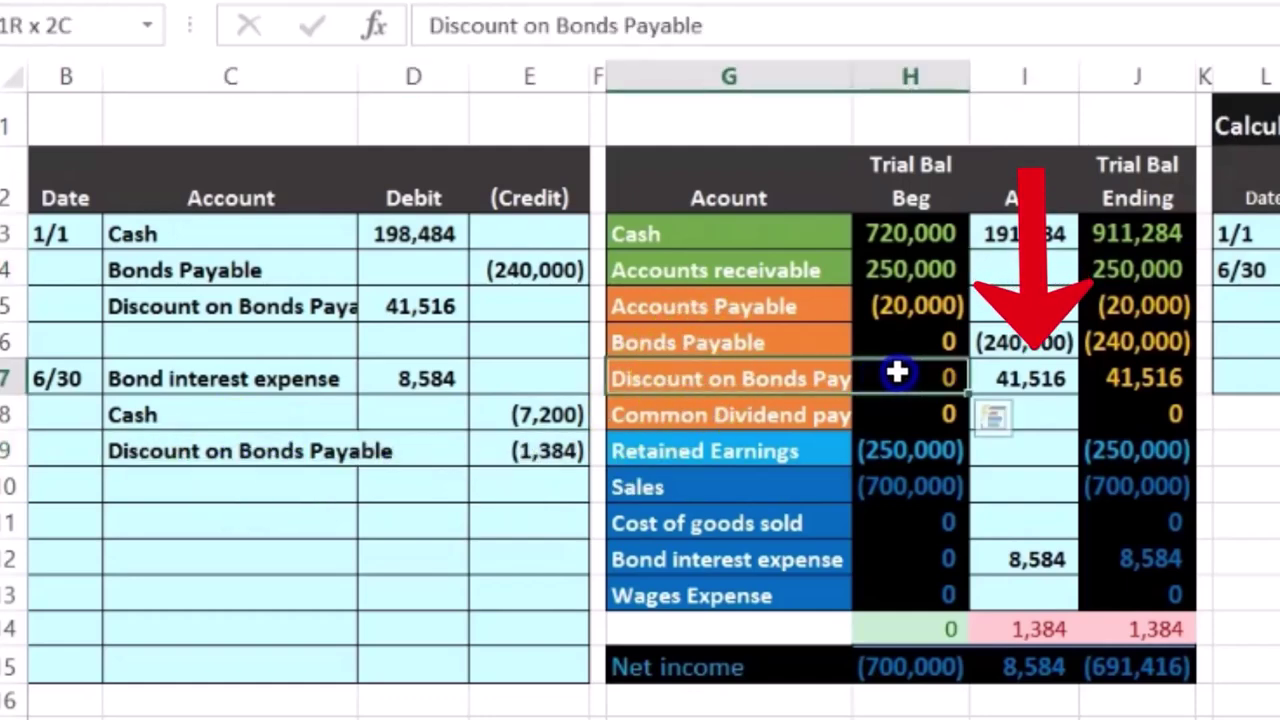
click(1030, 376)
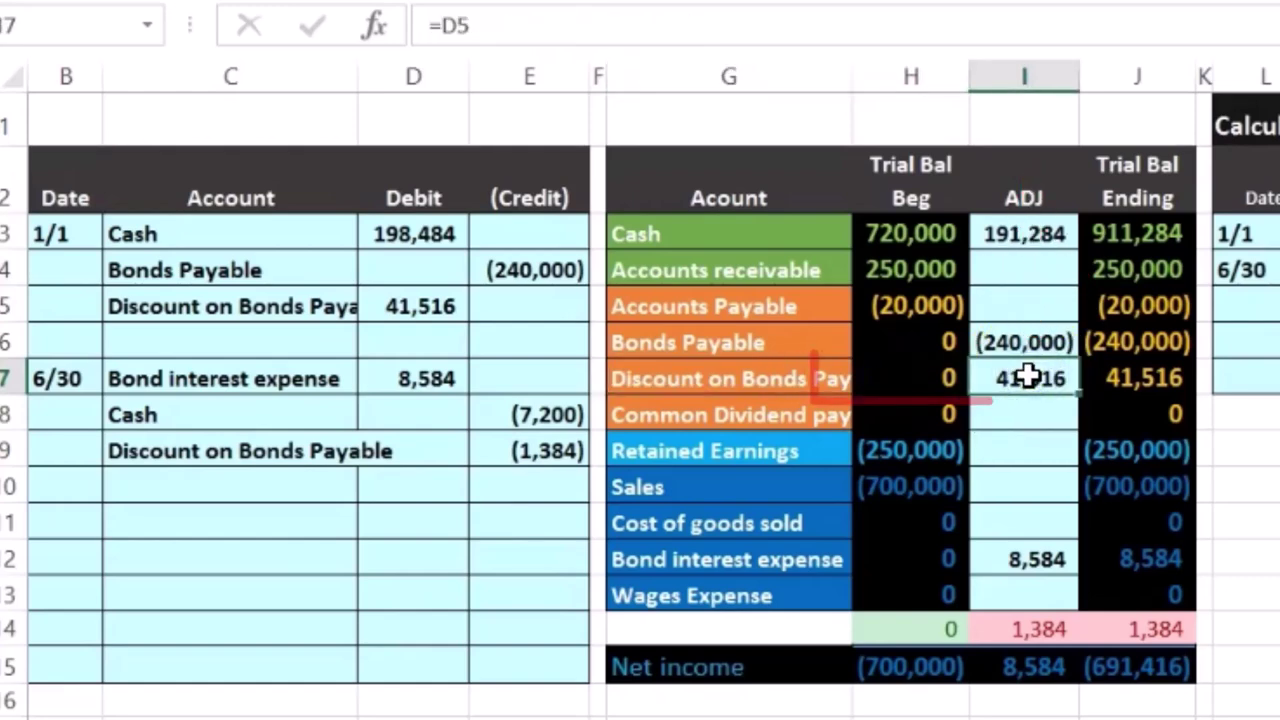
double_click(1030, 376)
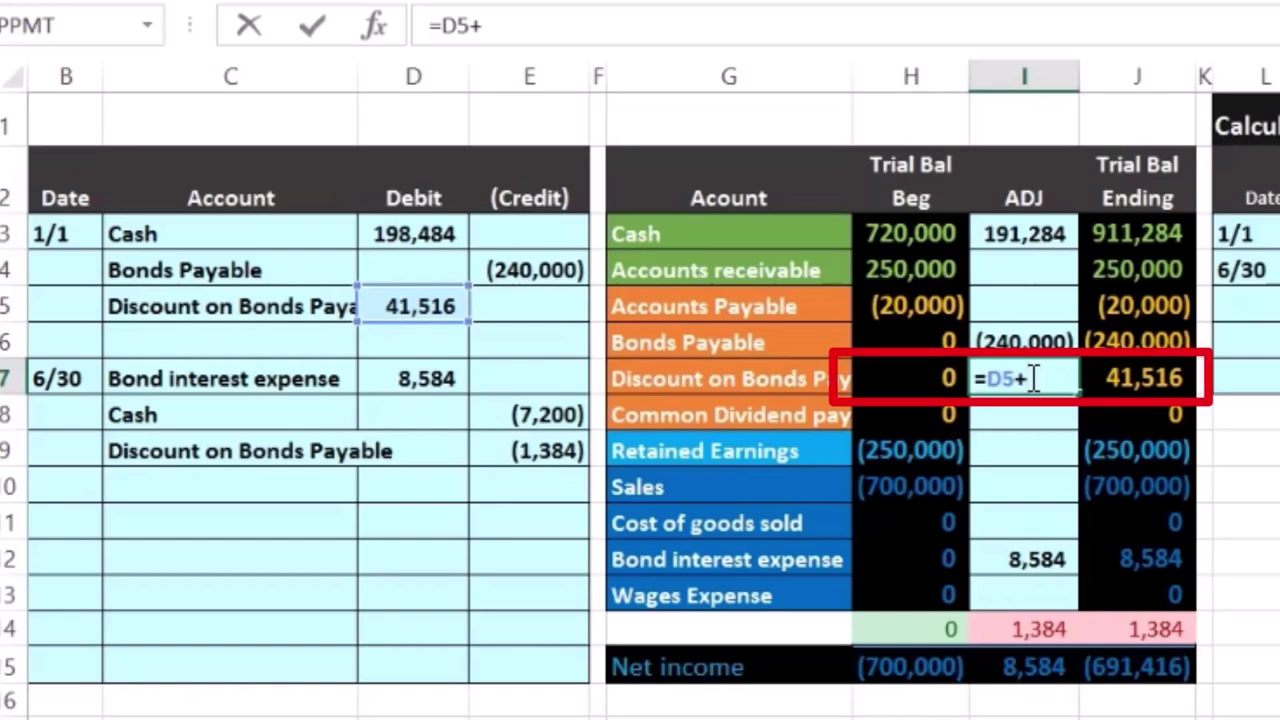
click(550, 462)
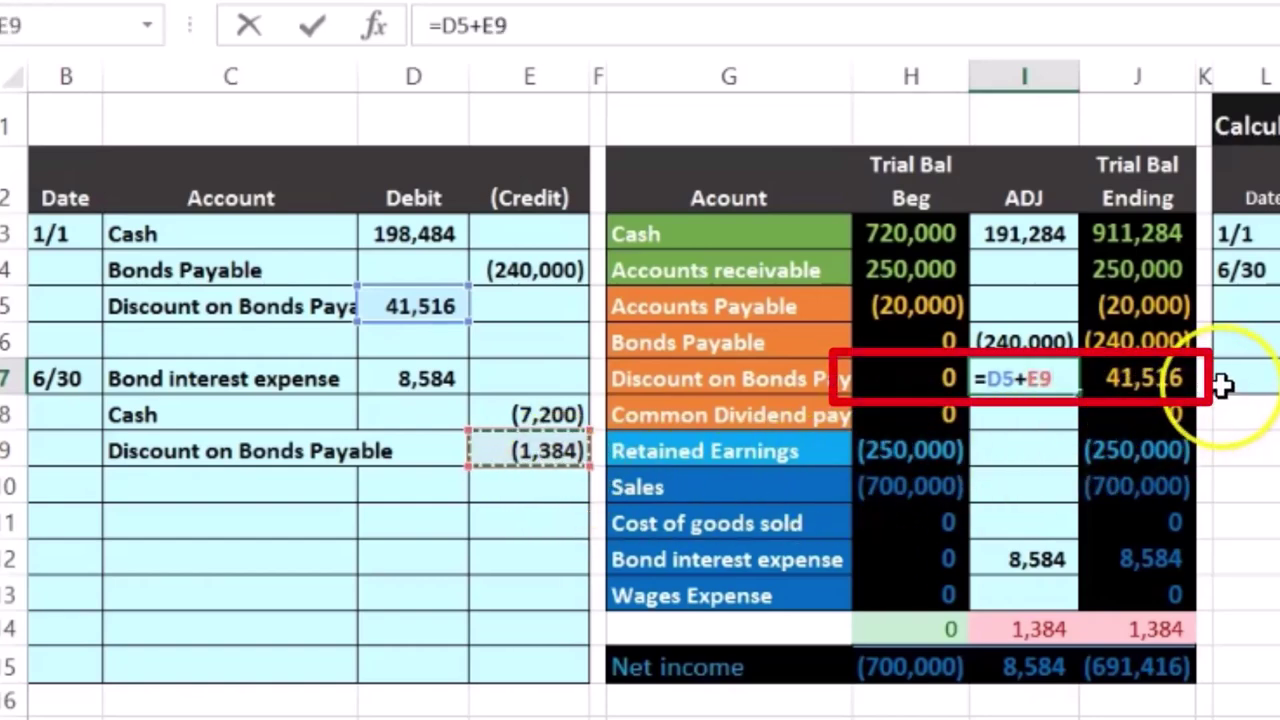
key(Return)
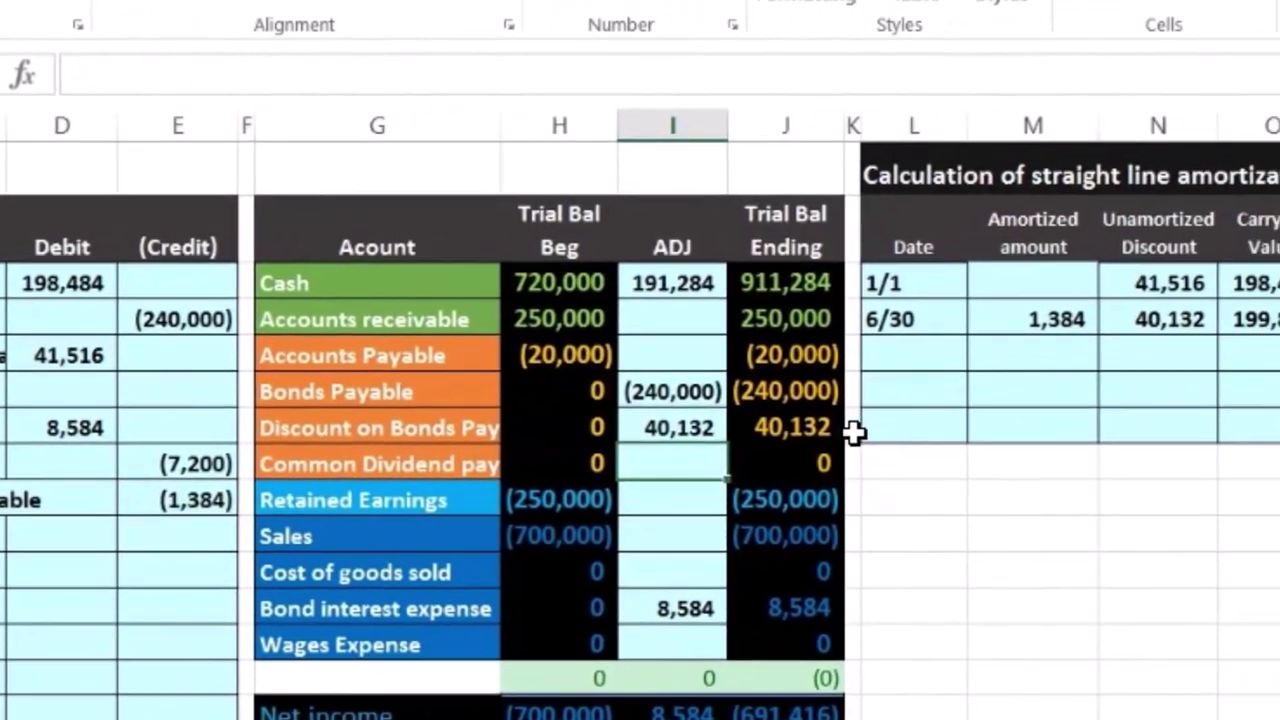
- Compare the ending discount balance and its sum with Bonds Payable against the 6/30 unamortized discount and carrying value in the amortization table
click(1171, 378)
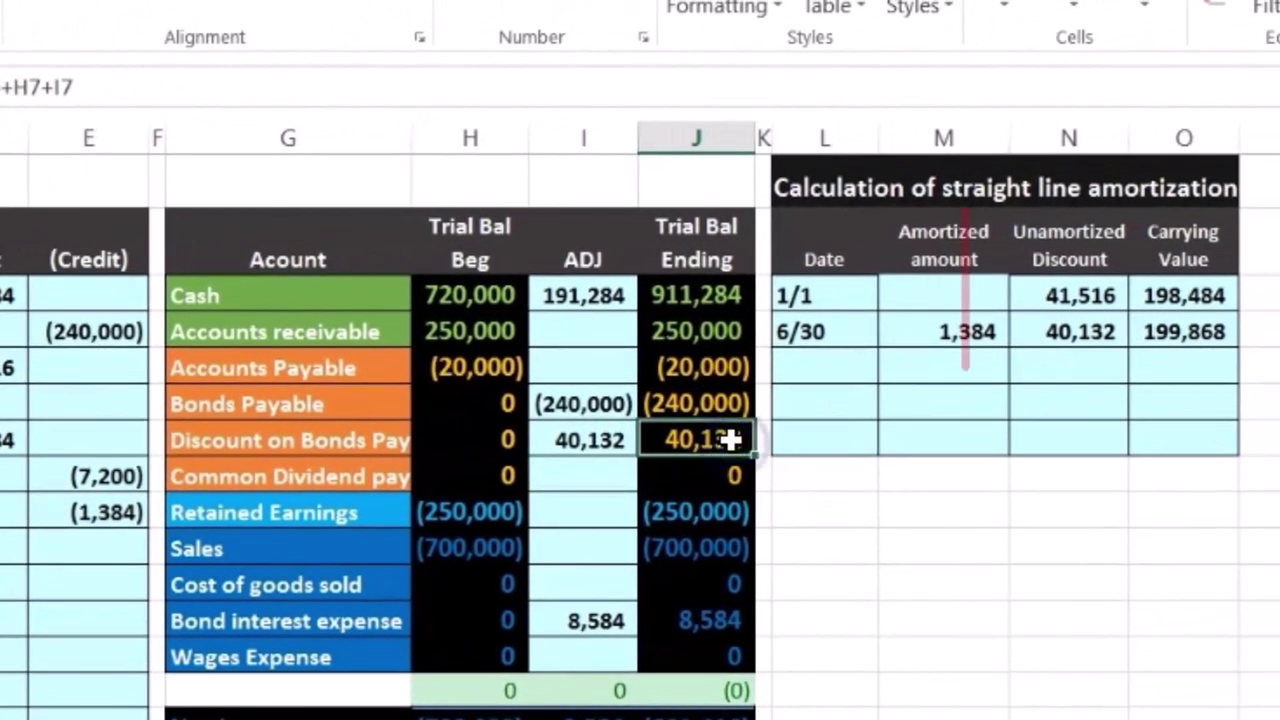
click(1063, 333)
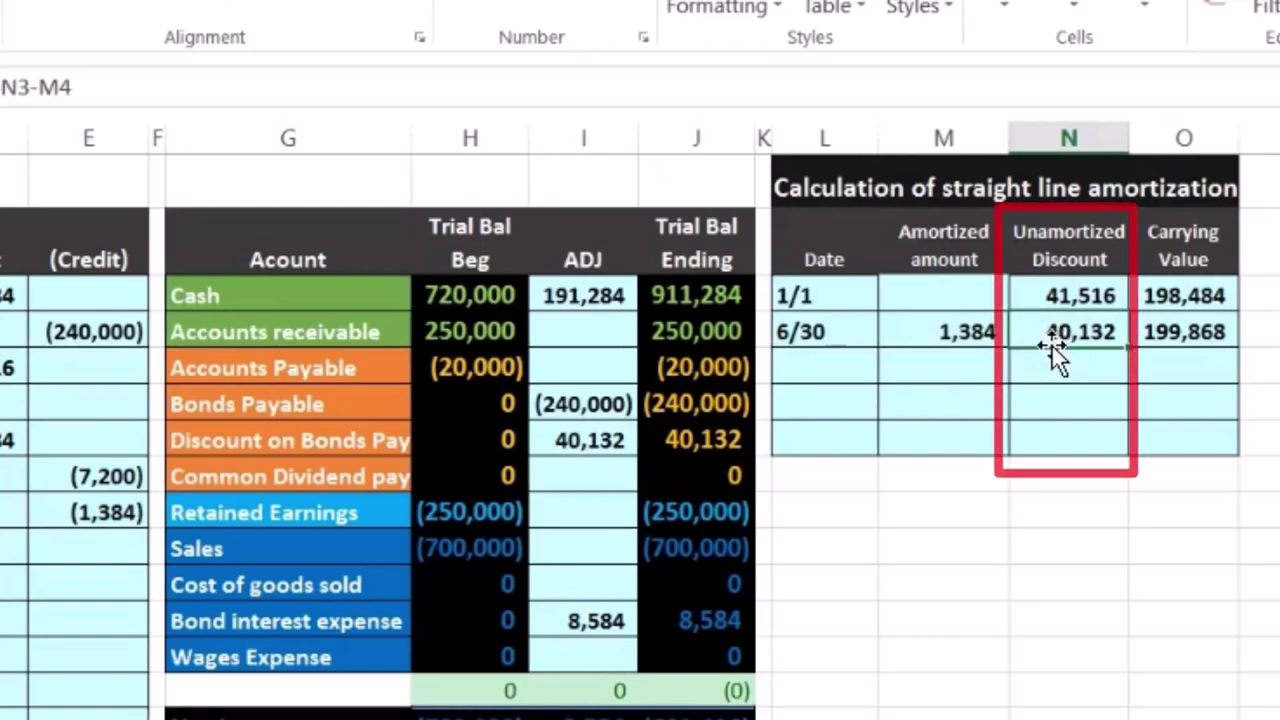
click(737, 402)
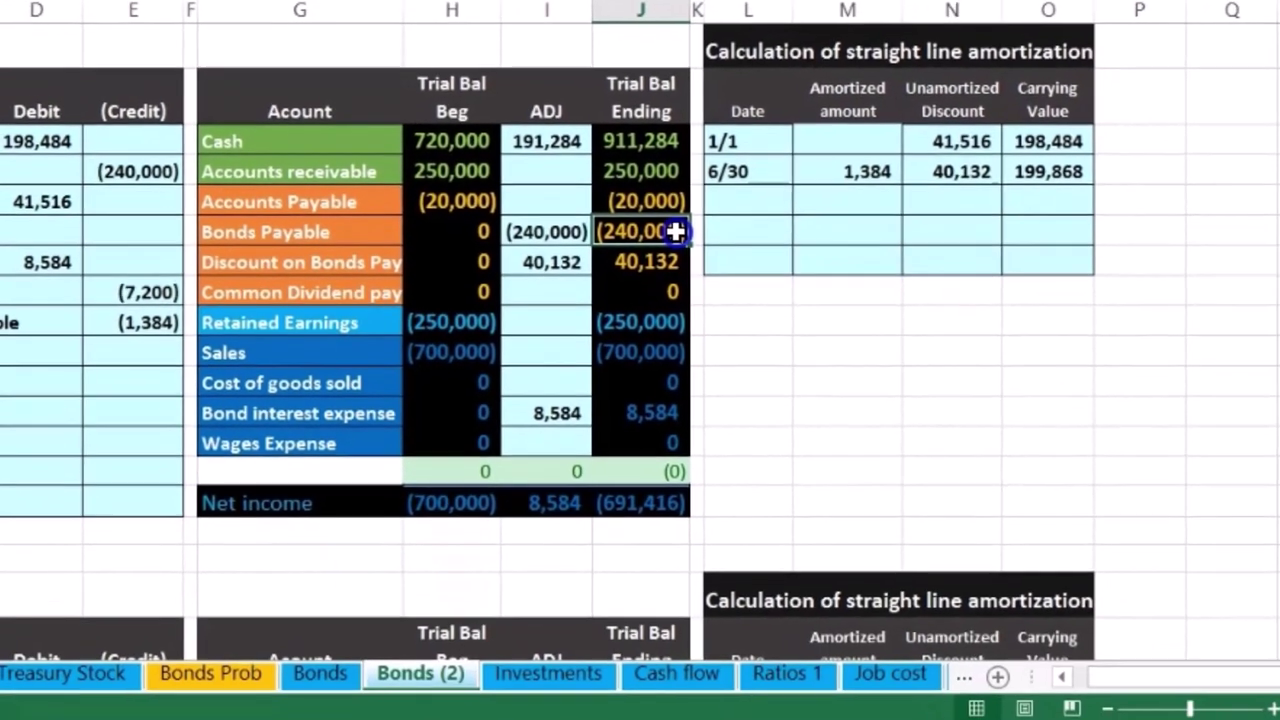
drag(676, 231, 675, 251)
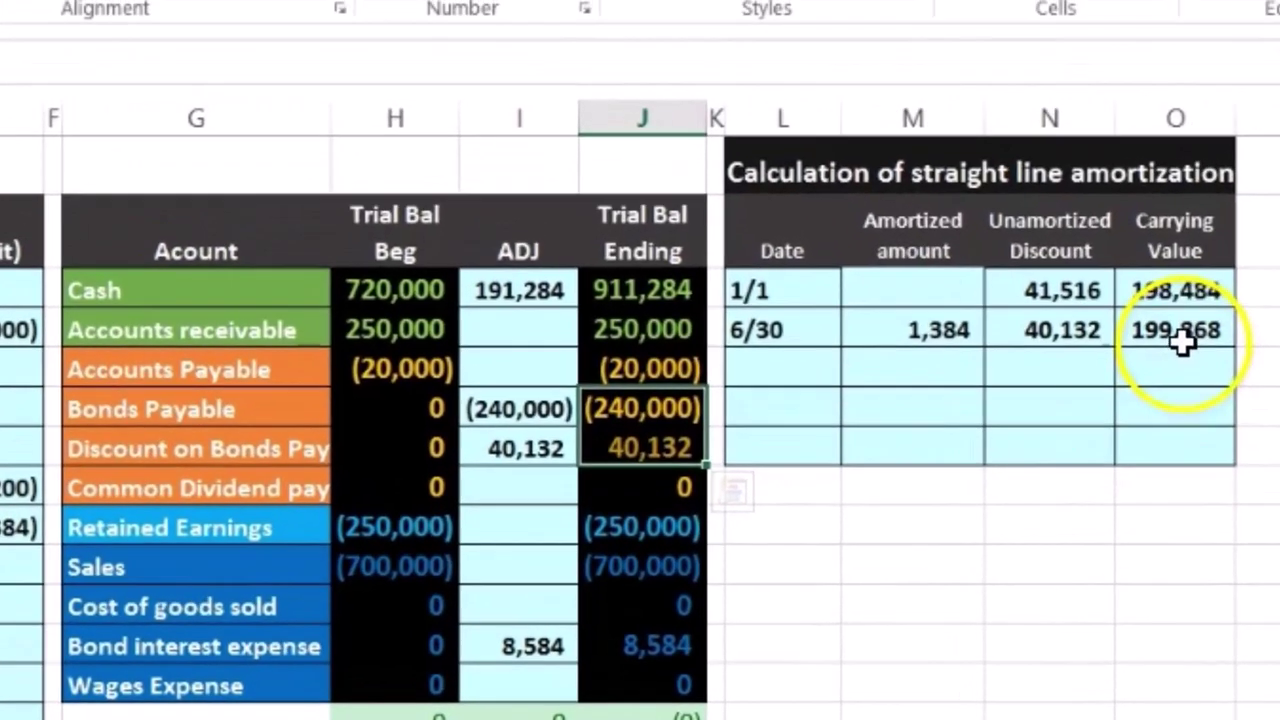
click(1035, 156)
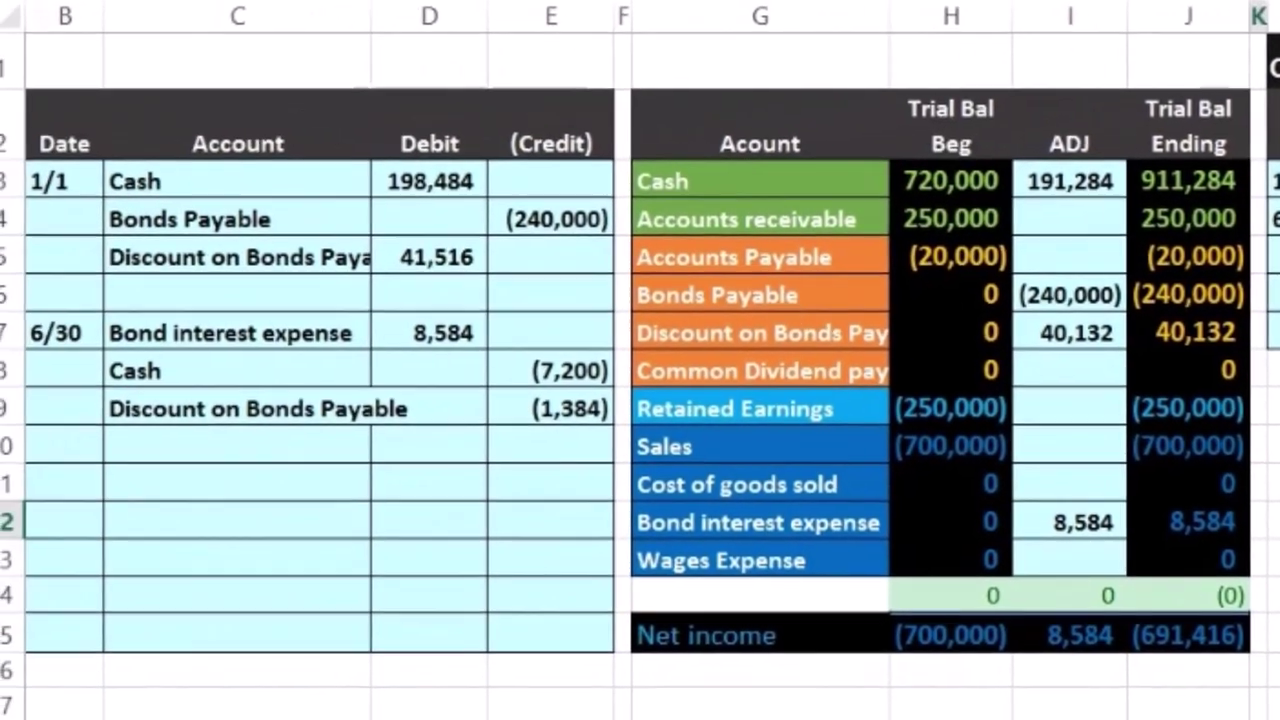
- Start the second interest entry in the journal by entering the date 12/31 in B11
key(Home)
key(Right)
key(Right)
key(Left)
key(Up)
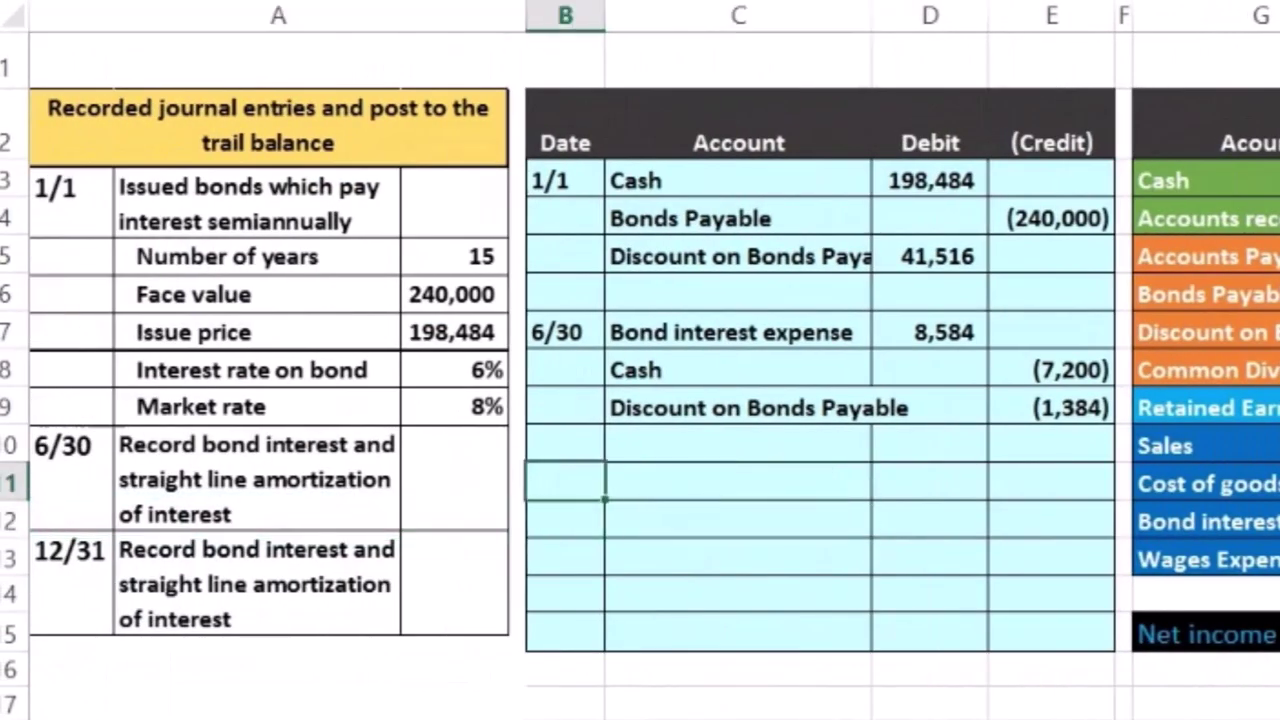
text(12/31)
key(Return)
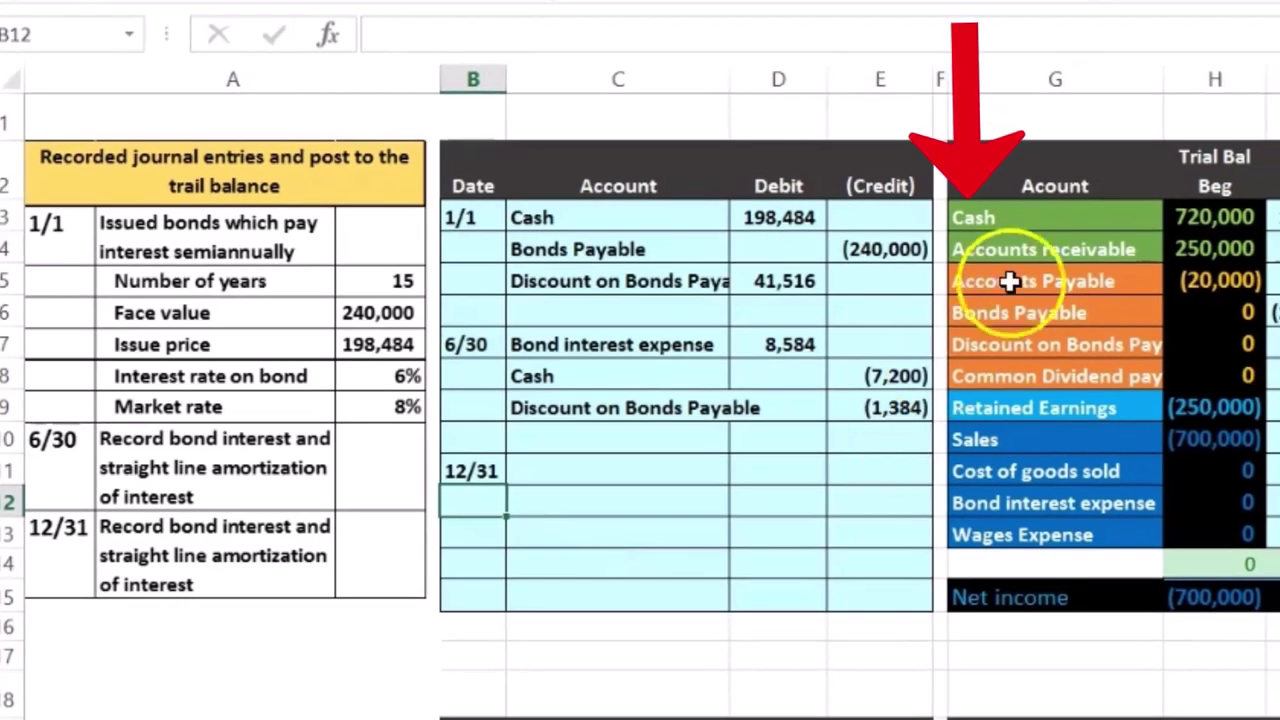
- Copy the Cash account name from the trial balance and paste it as values only into C12 of the 12/31 entry
click(1030, 217)
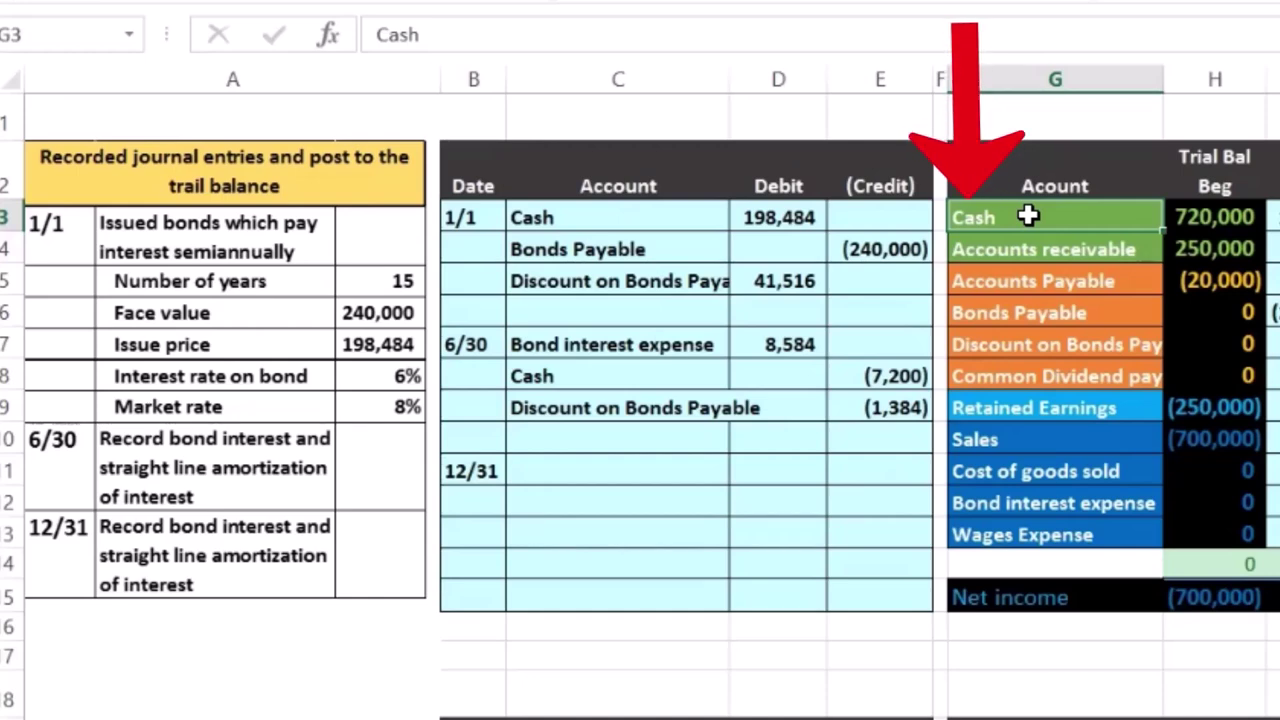
click(1210, 216)
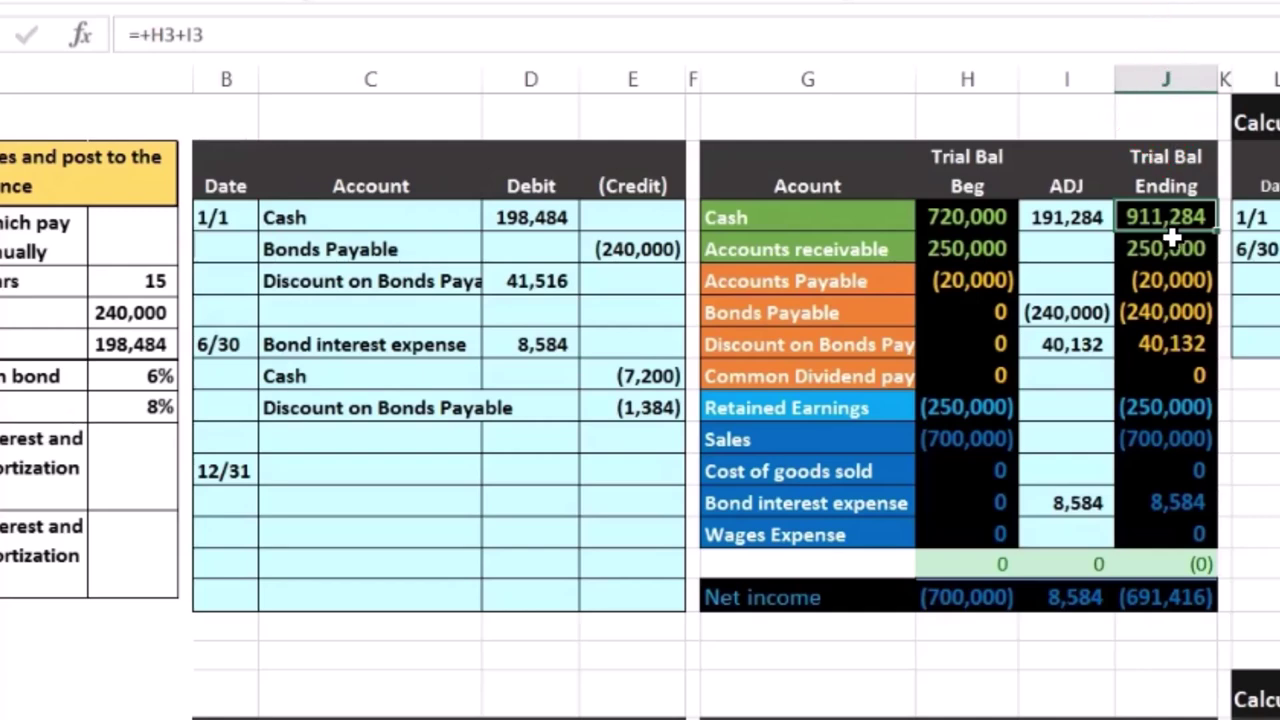
click(801, 208)
right_click(803, 212)
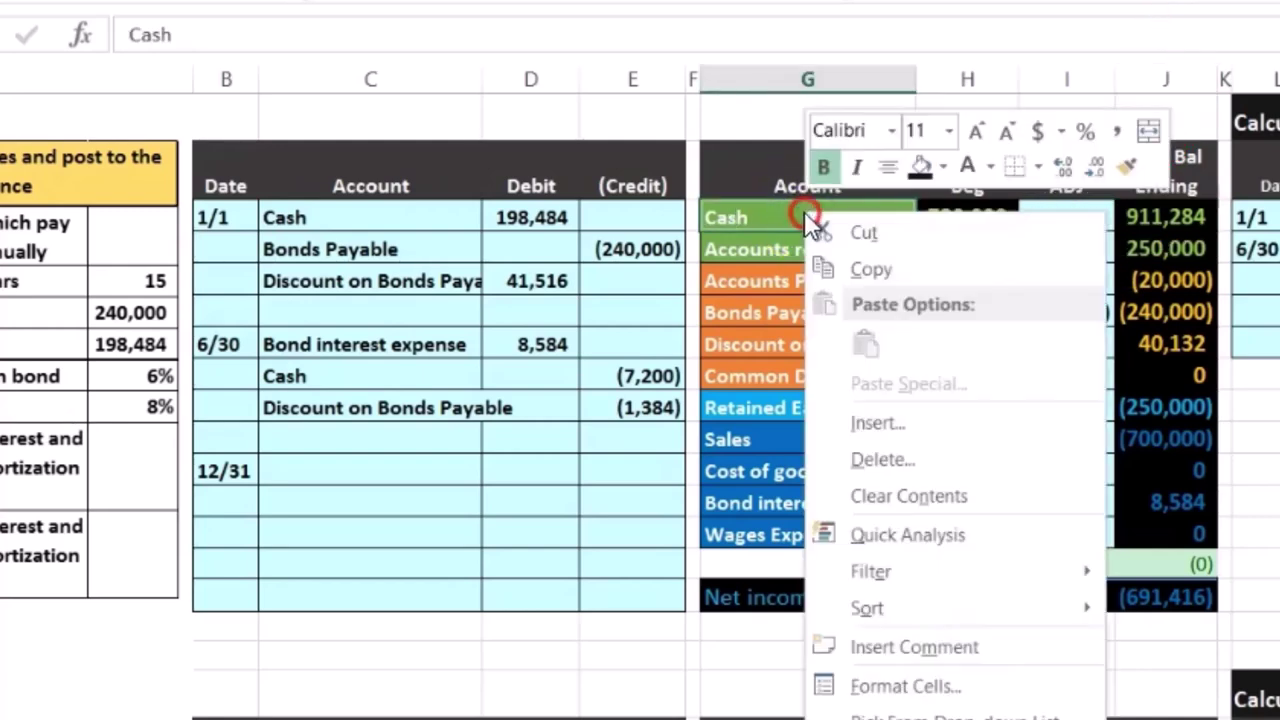
click(855, 258)
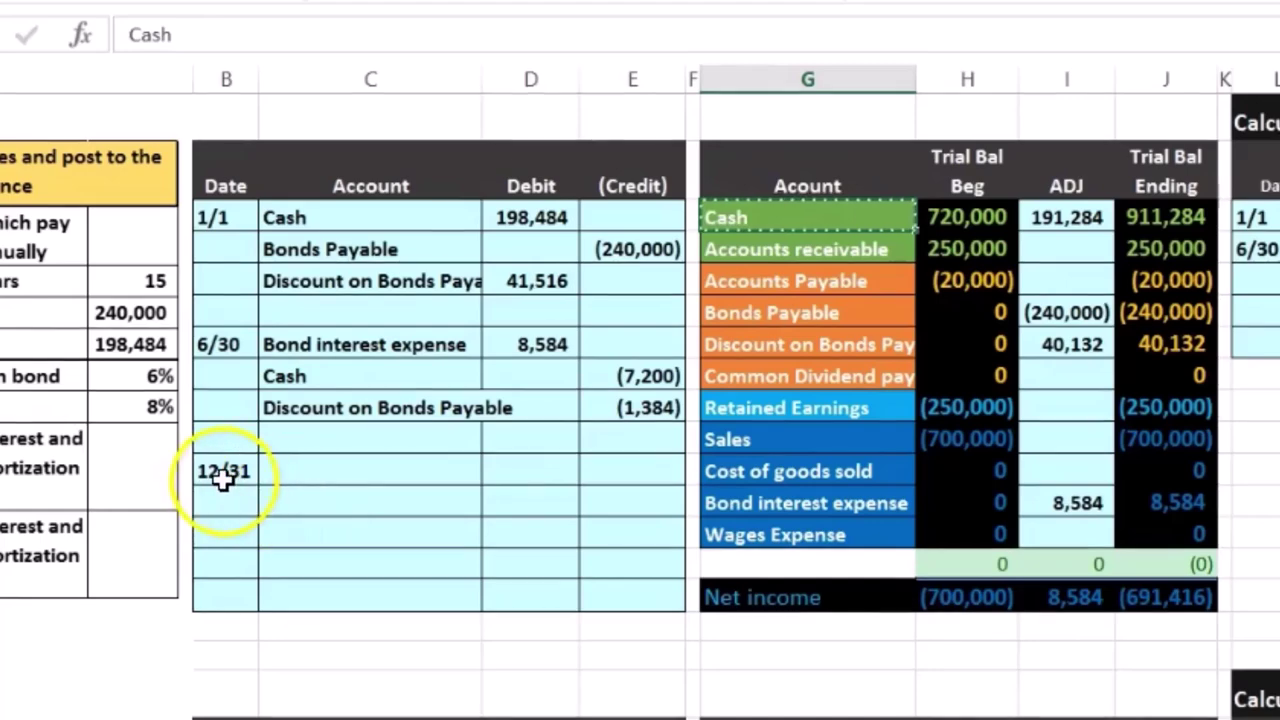
click(284, 505)
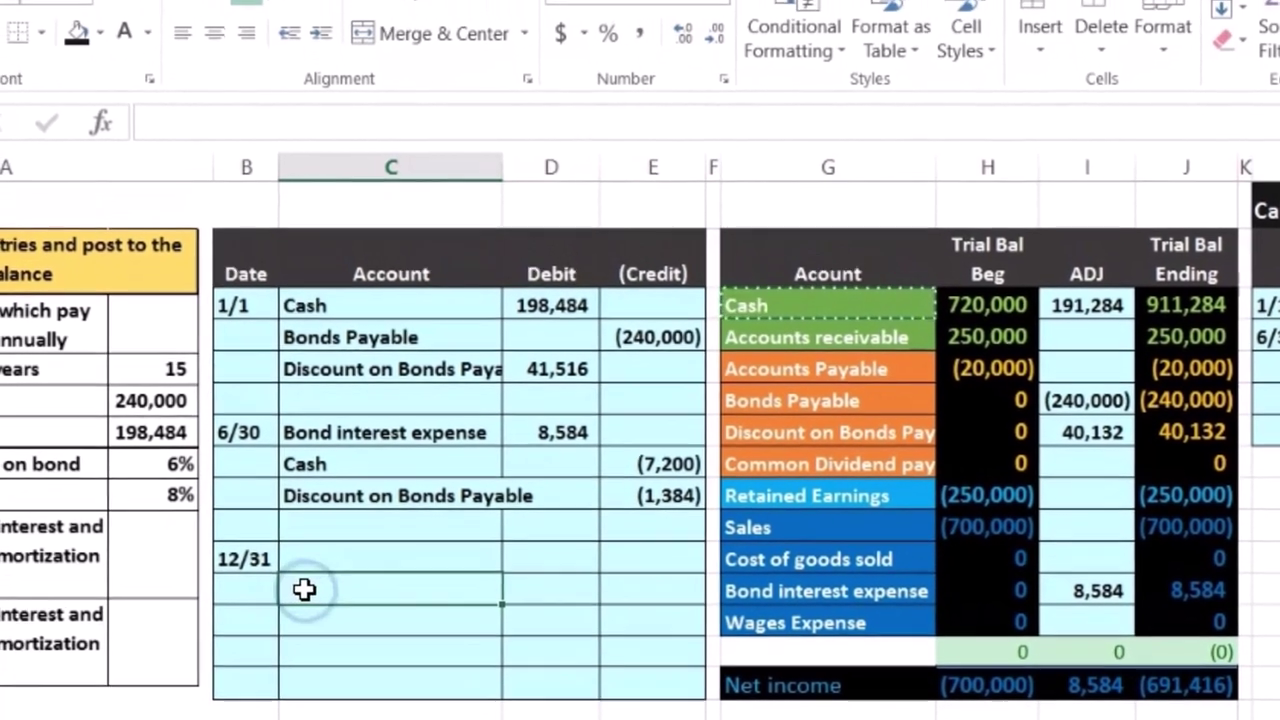
right_click(304, 590)
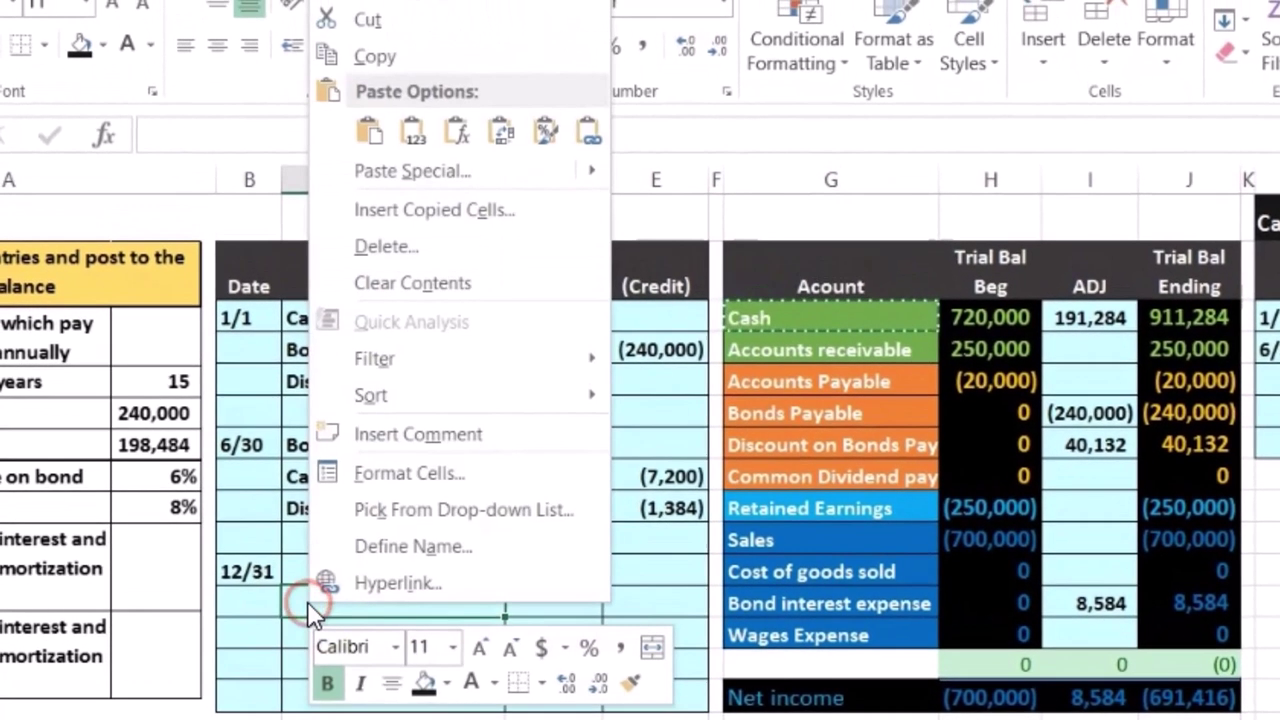
click(418, 121)
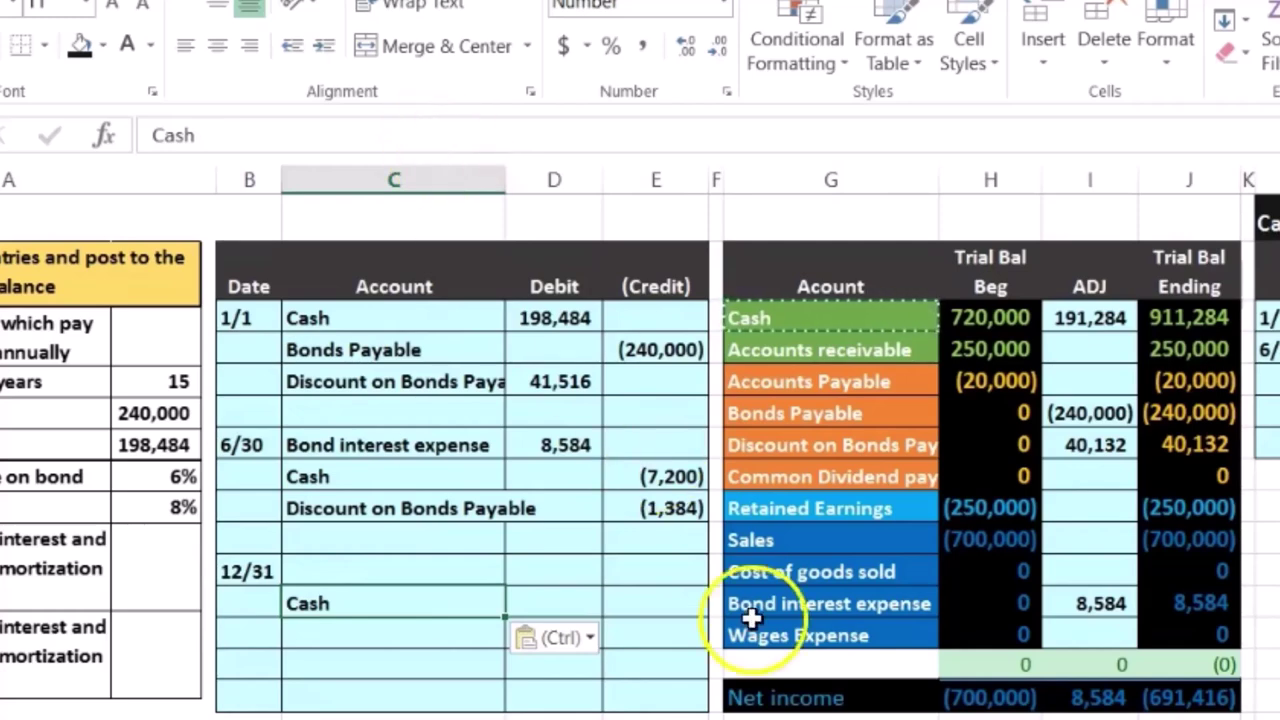
- In Calculator, work out six months of bond interest as 240,000 × 0.06 ÷ 12 × 6
key(XF86Calculator)
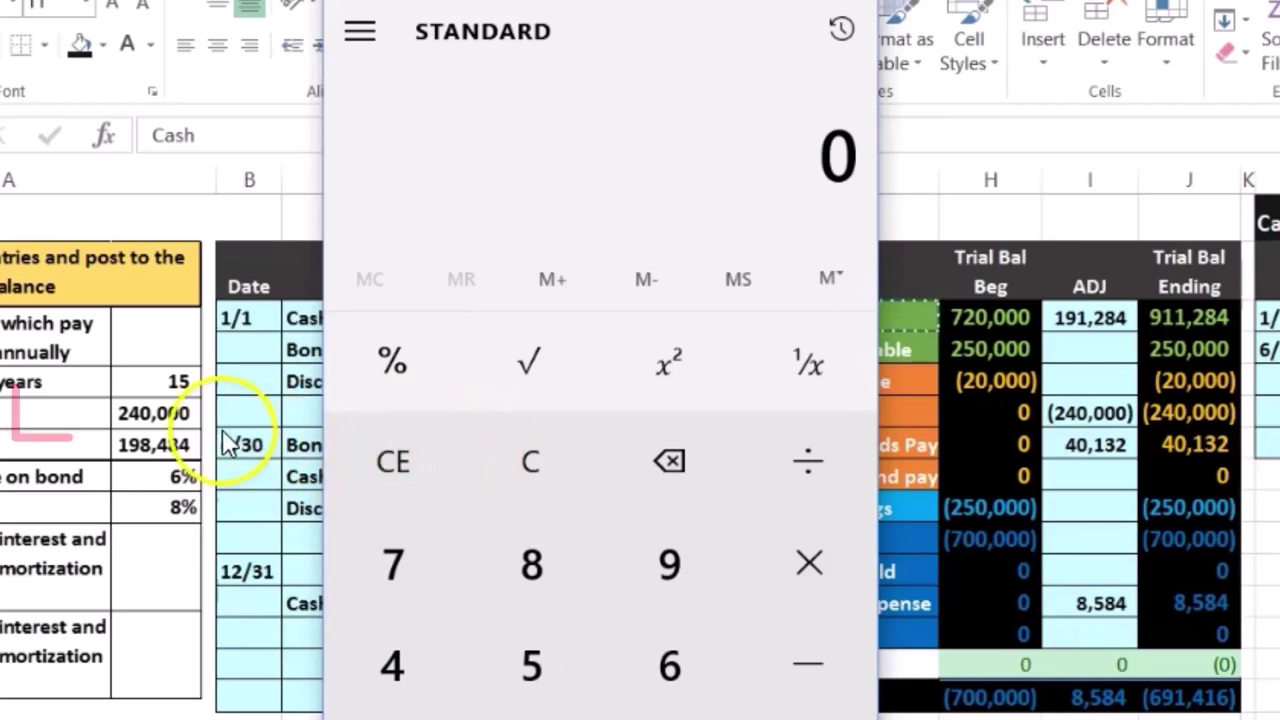
text(240,00)
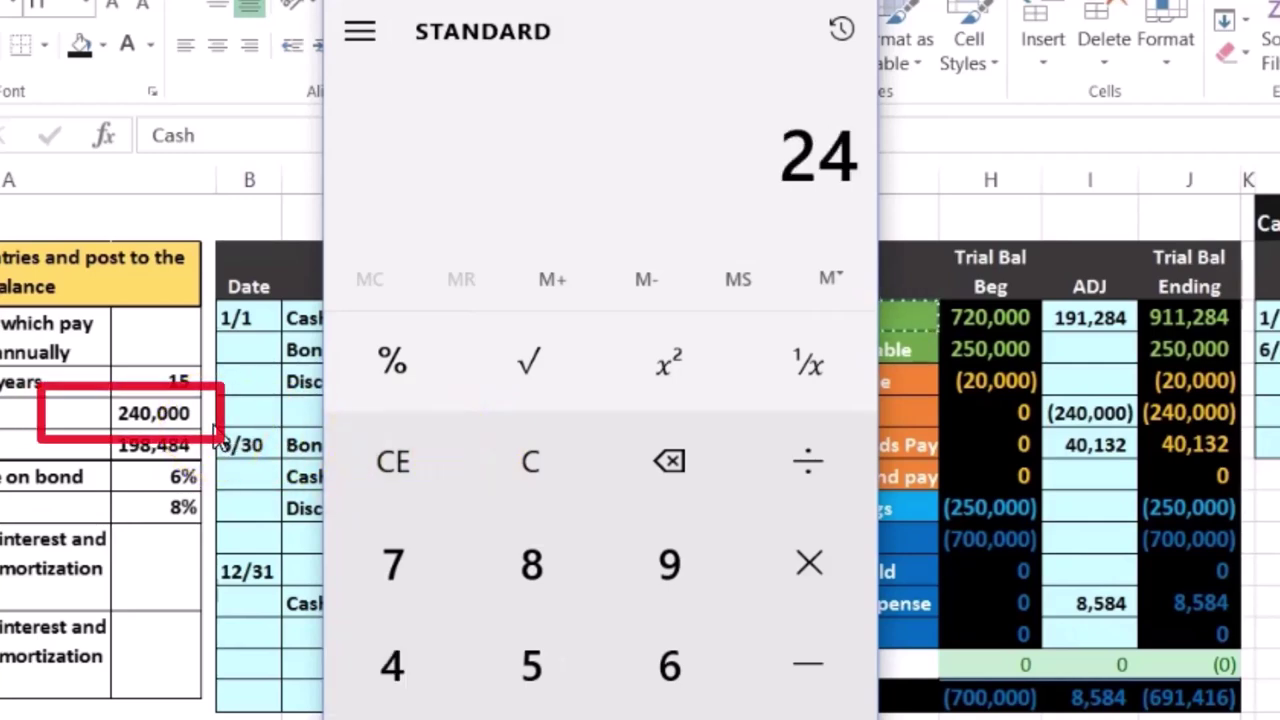
text(0)
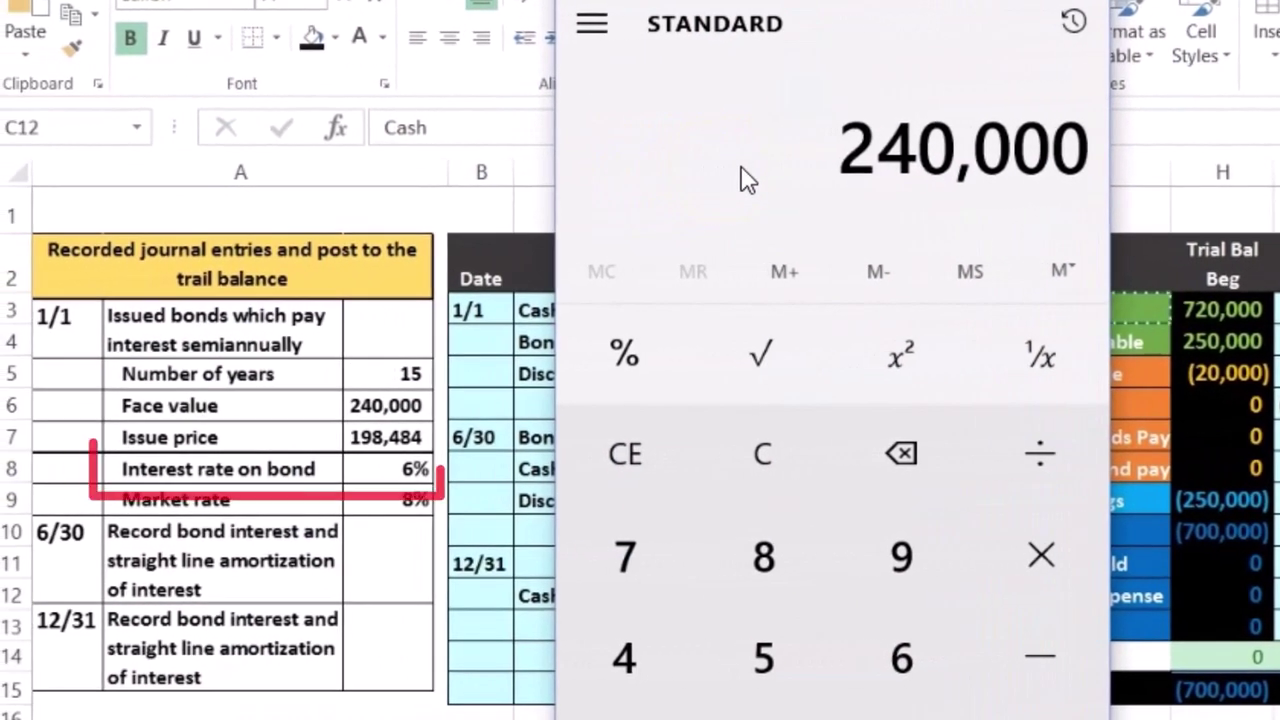
key(asterisk)
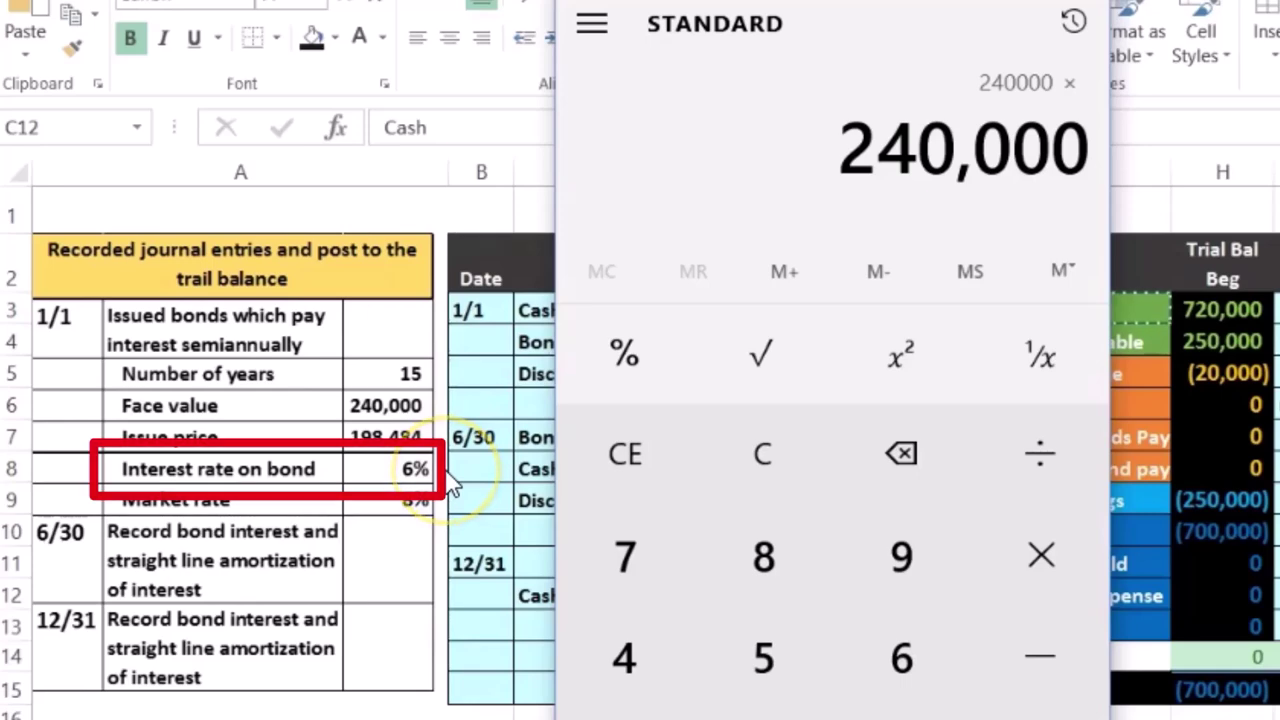
text(0.06)
key(Return)
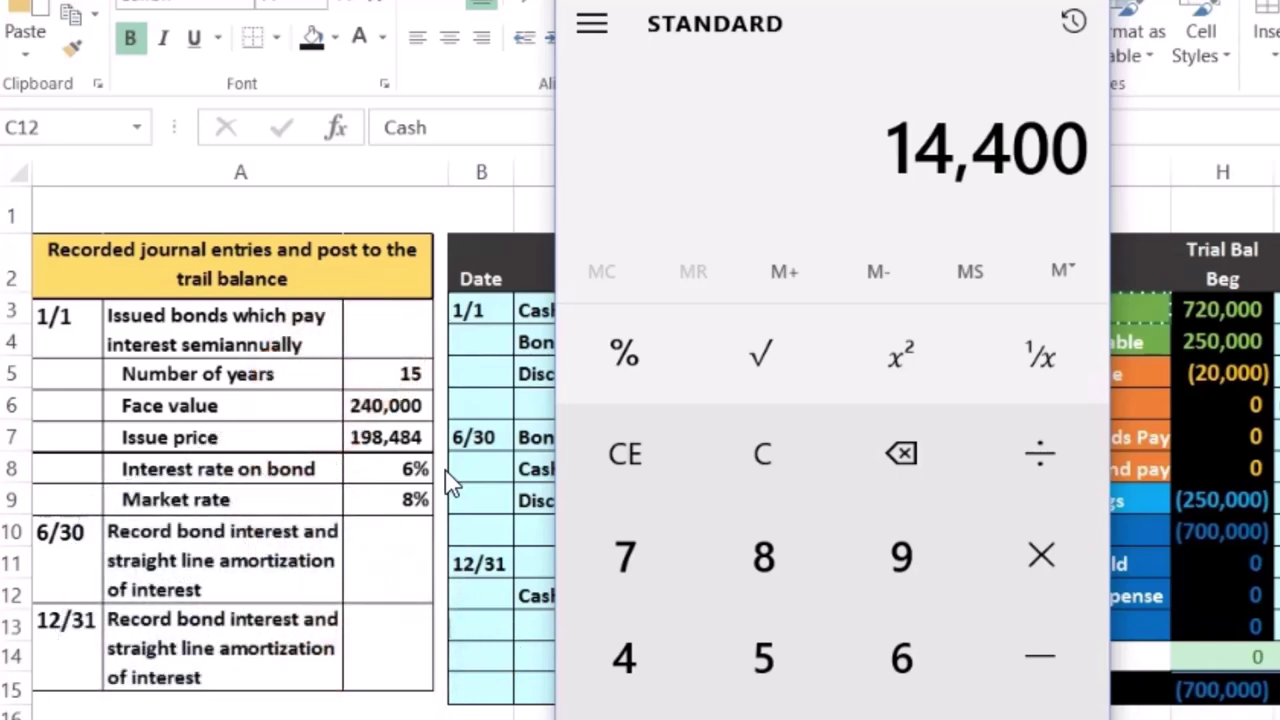
text(12)
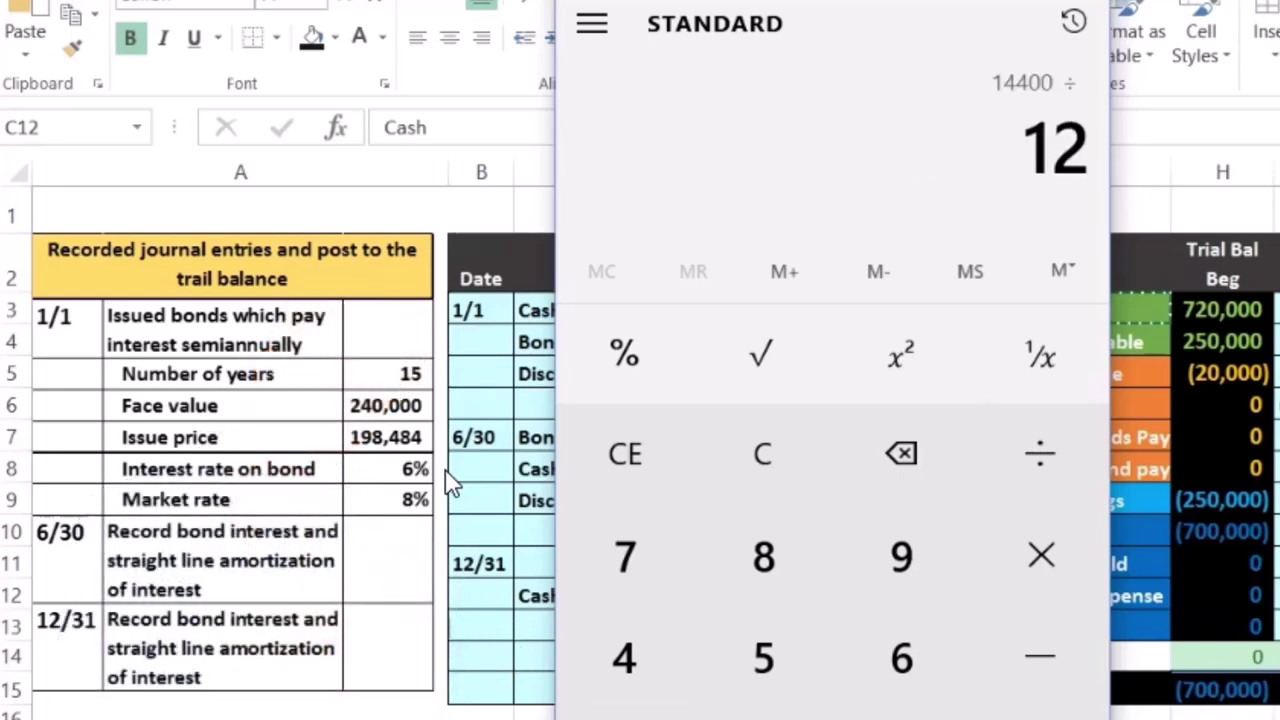
key(Return)
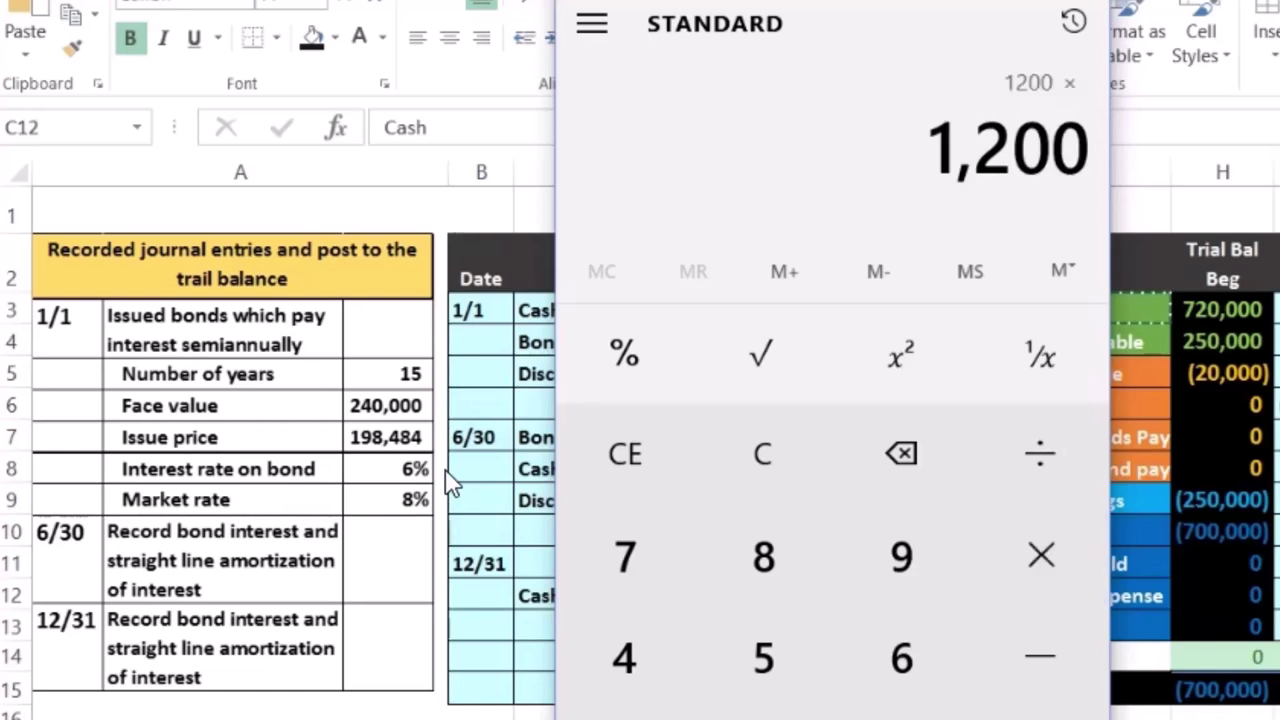
key(Return)
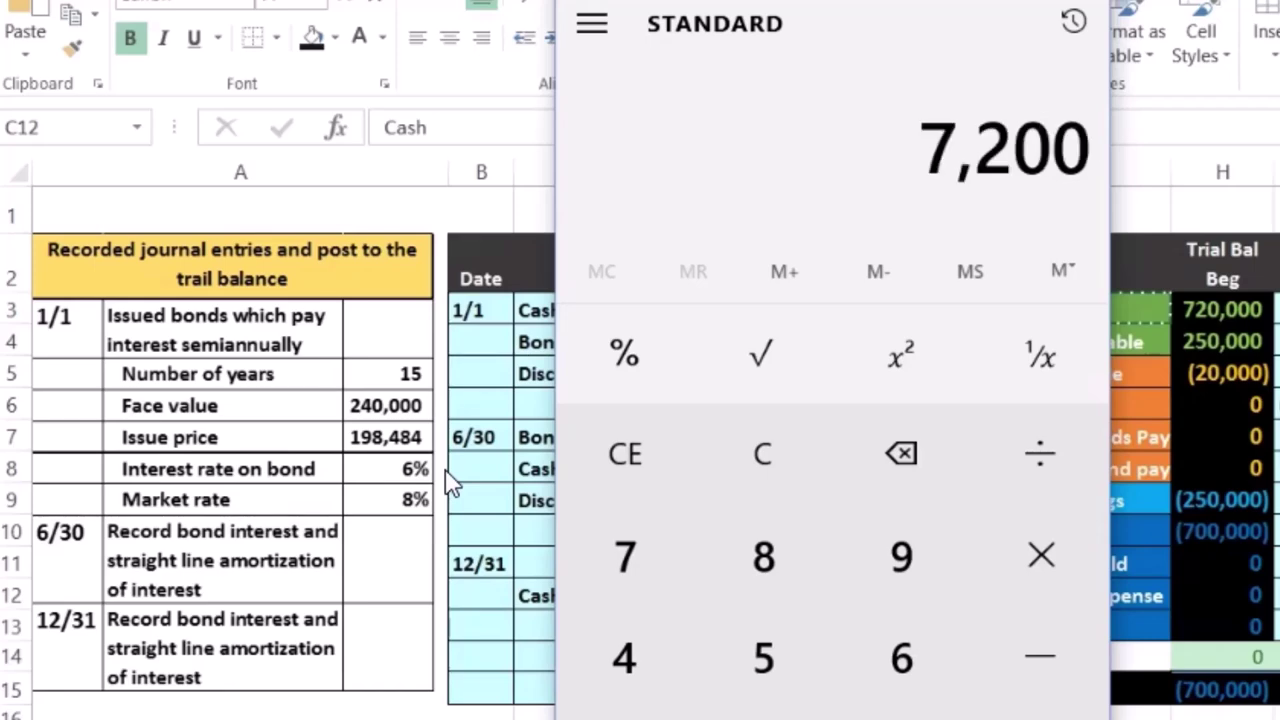
- Back in Excel, credit Cash for the 12/31 interest payment in E12 with -240000*.06/2
key(alt+Tab)
click(890, 598)
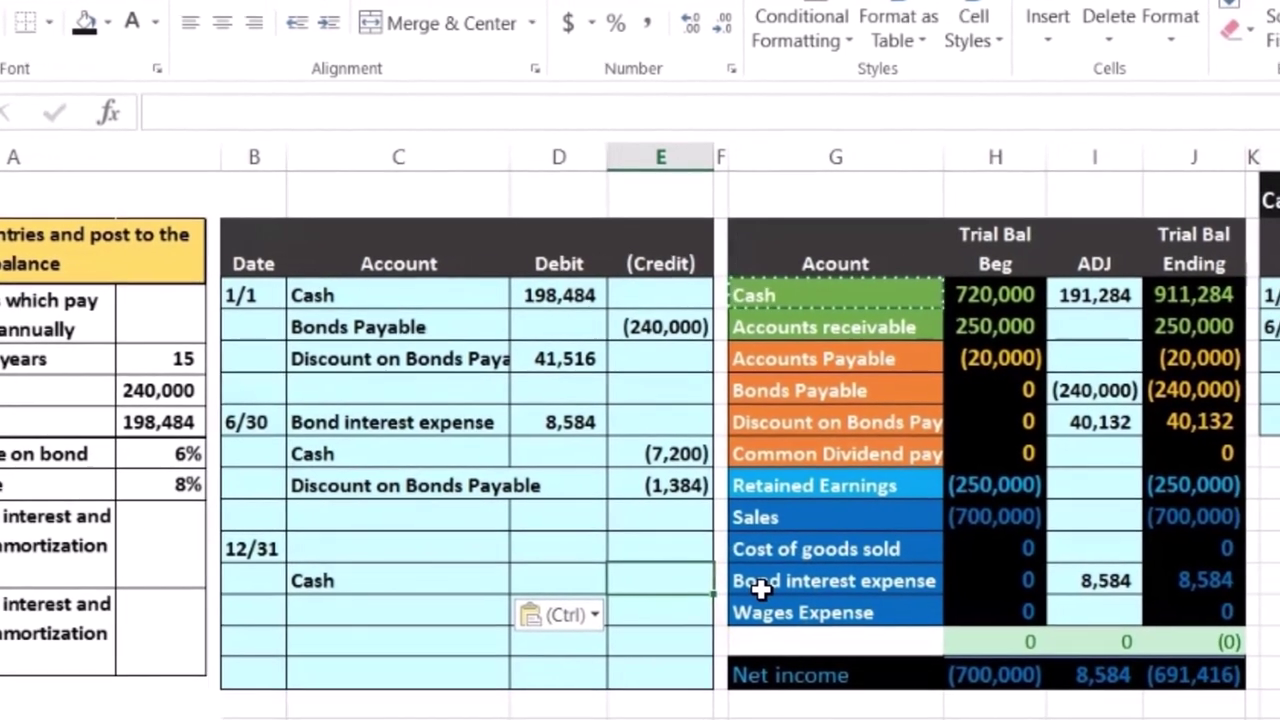
text(-)
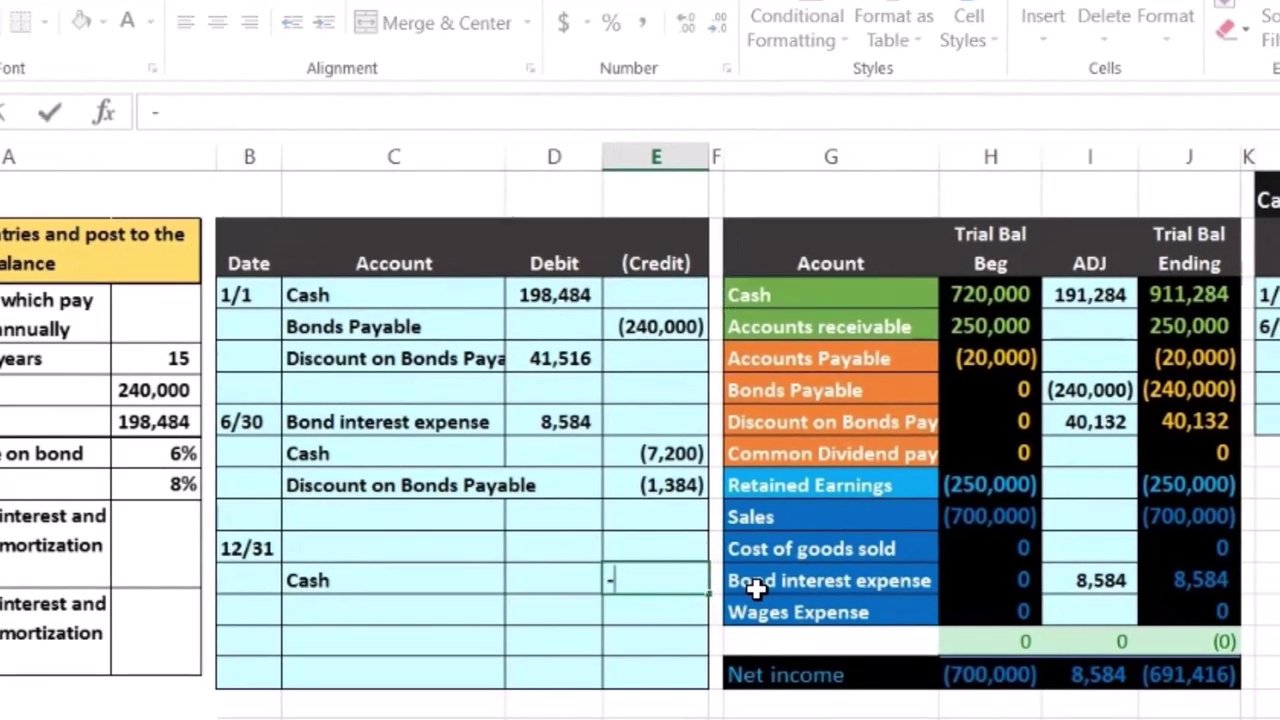
text(240000*)
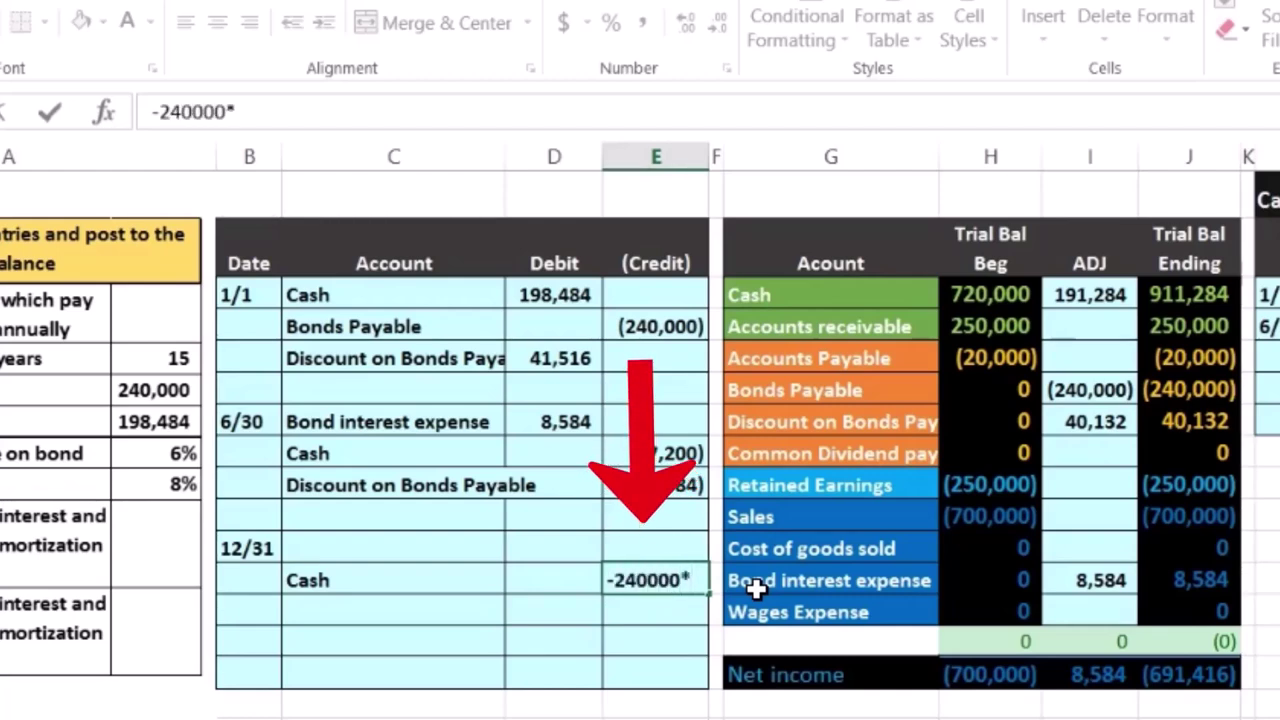
text(.06)
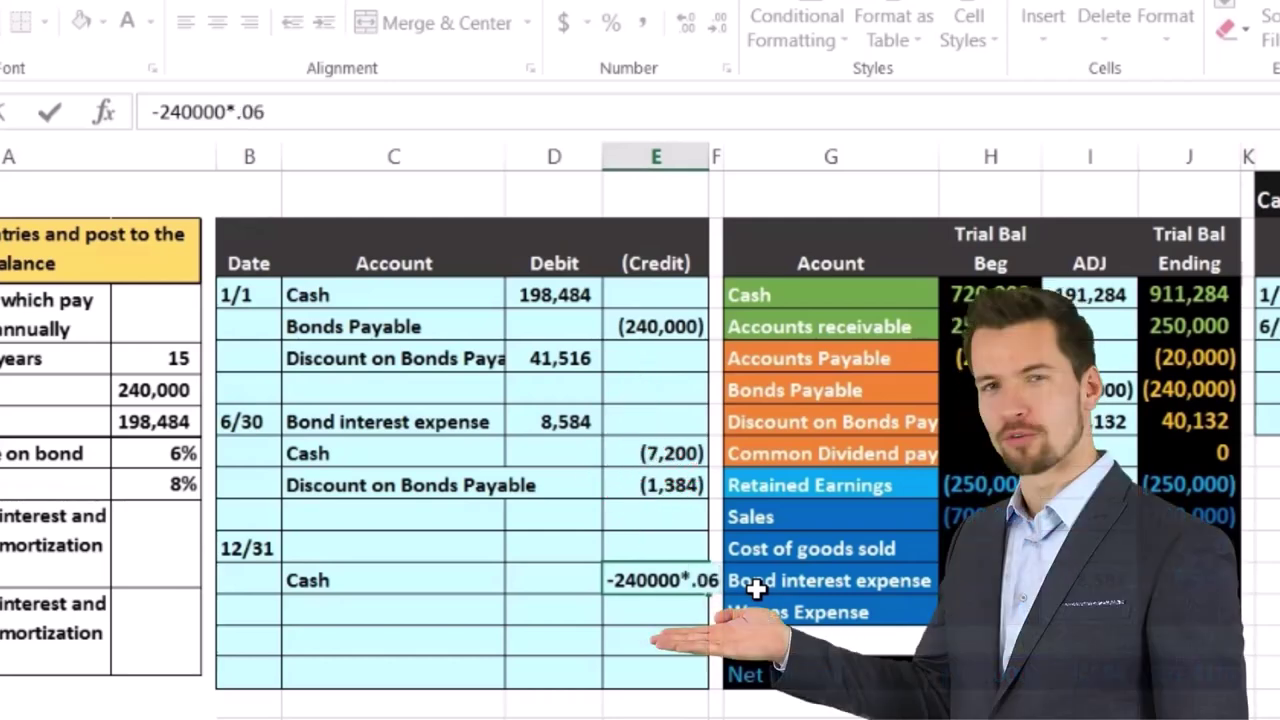
text(/)
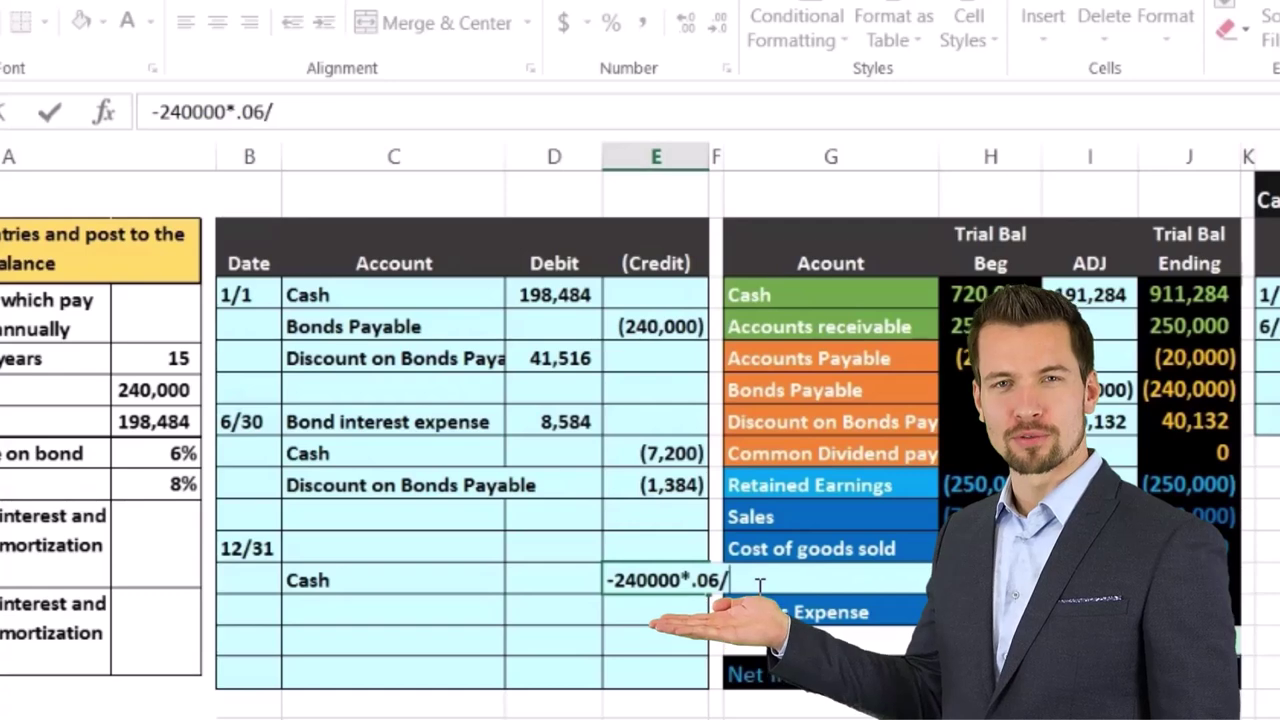
text(2)
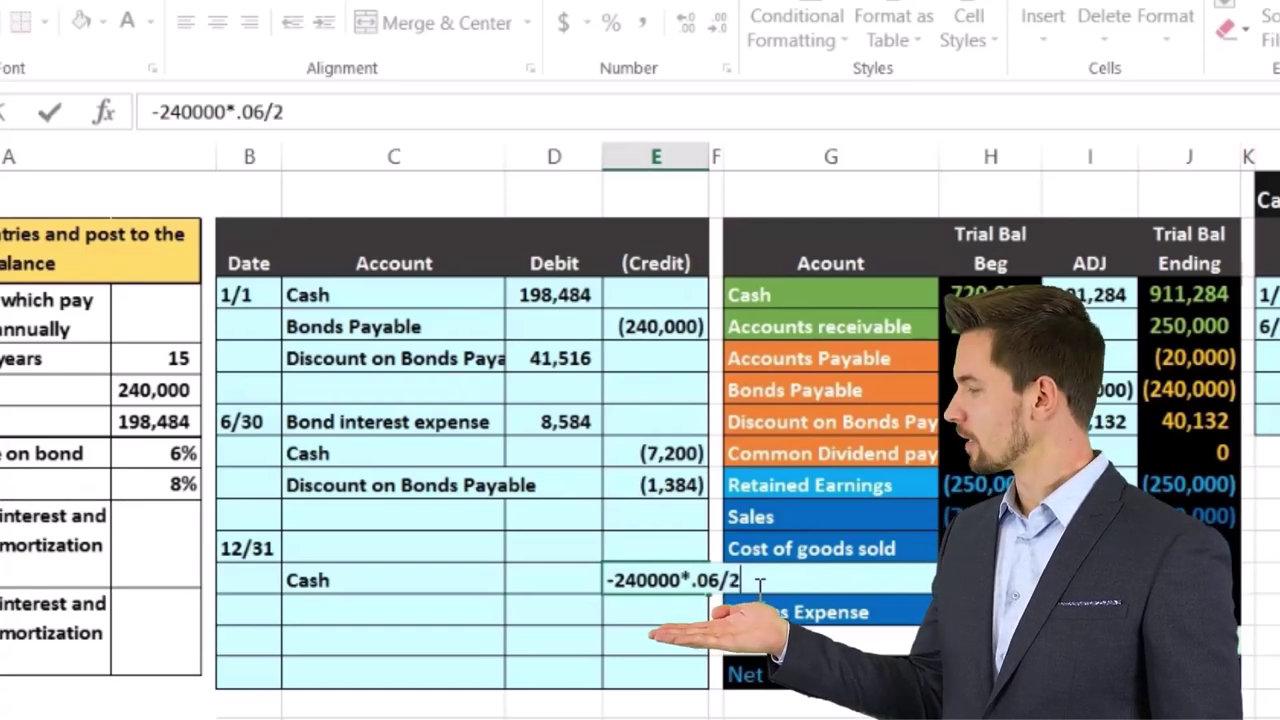
key(Return)
key(Up)
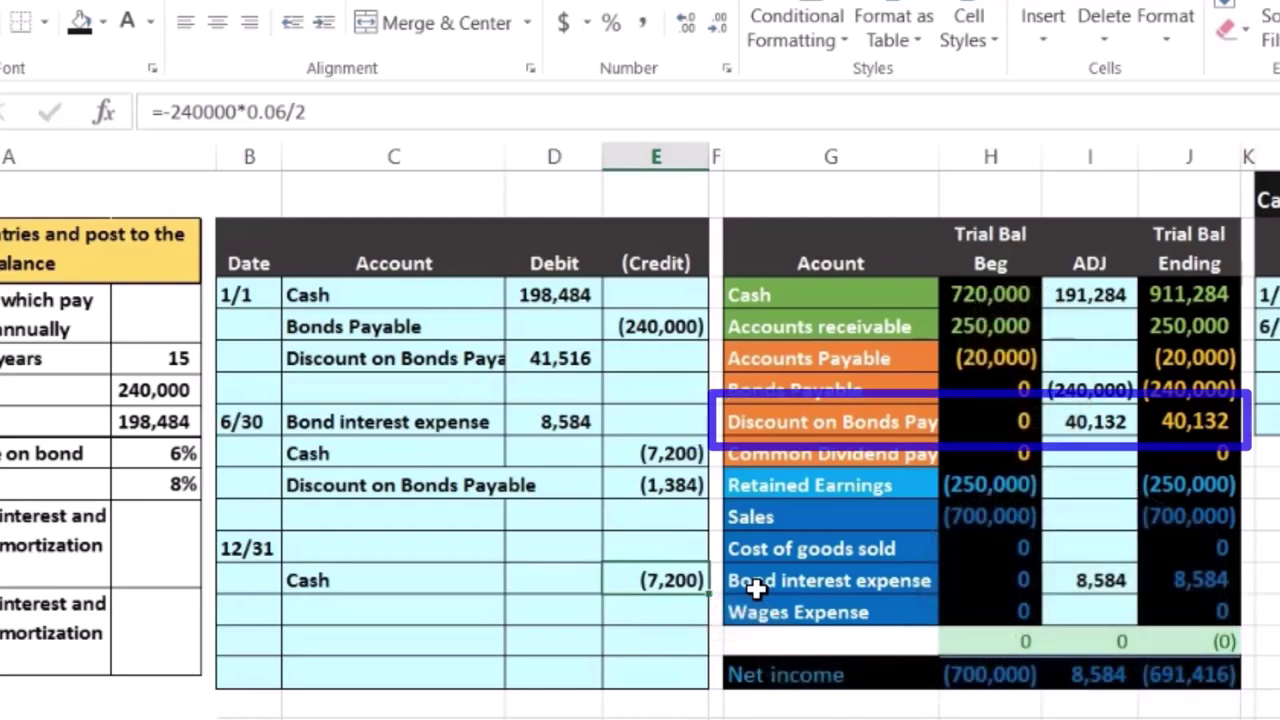
- Check the ending Discount on Bonds Payable balance, and enter the date 12/31 in L5 of the amortization table
click(837, 422)
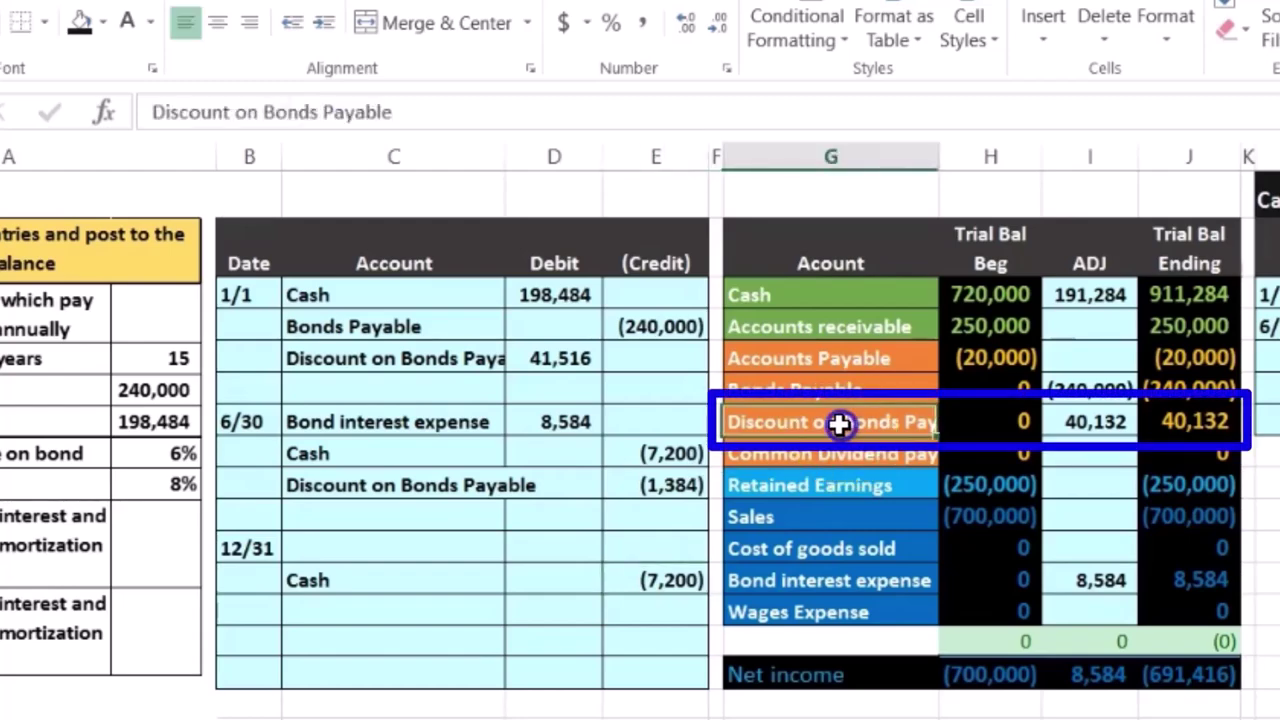
key(Right)
key(Right)
key(Right)
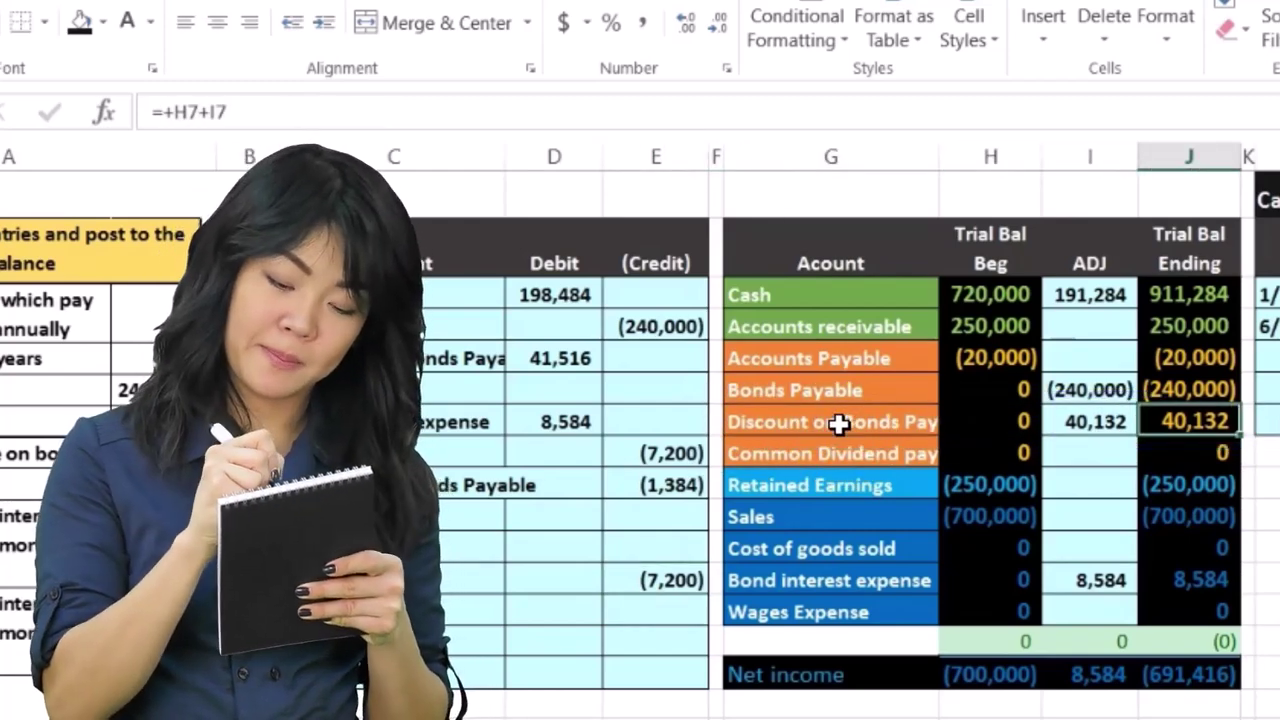
key(Right)
key(Right)
key(Right)
key(Right)
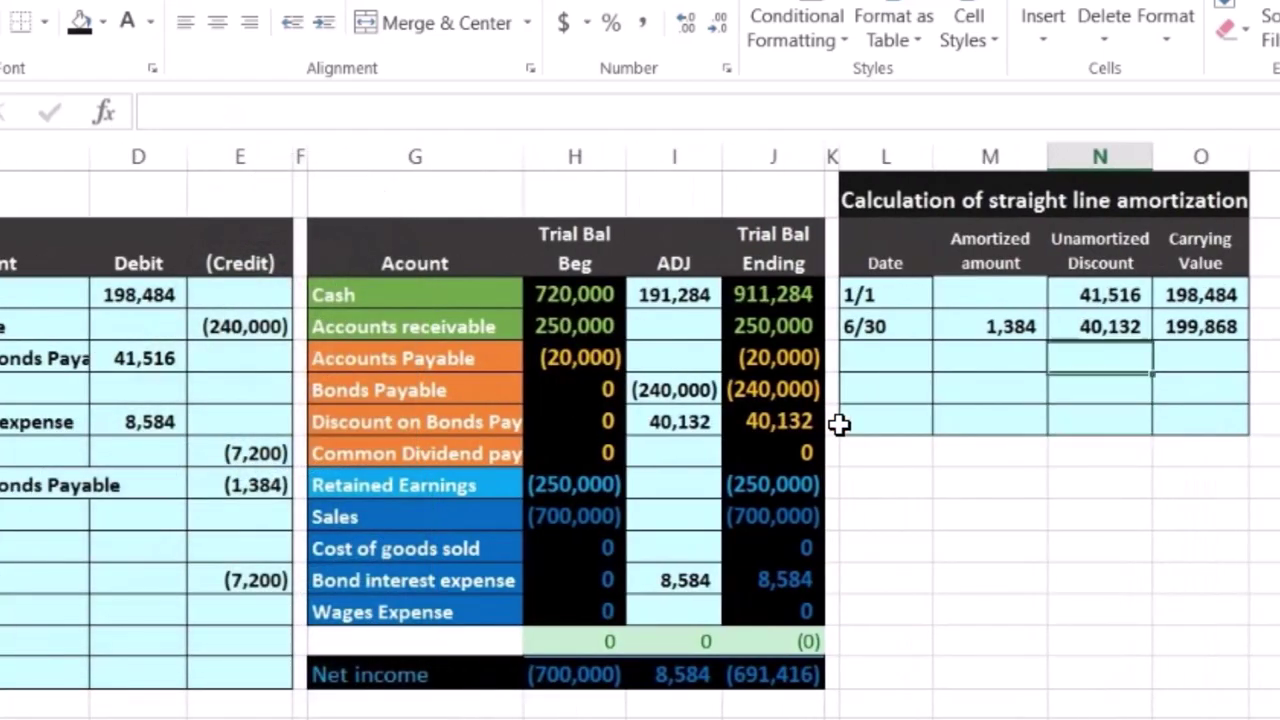
key(Left)
key(Left)
text(12)
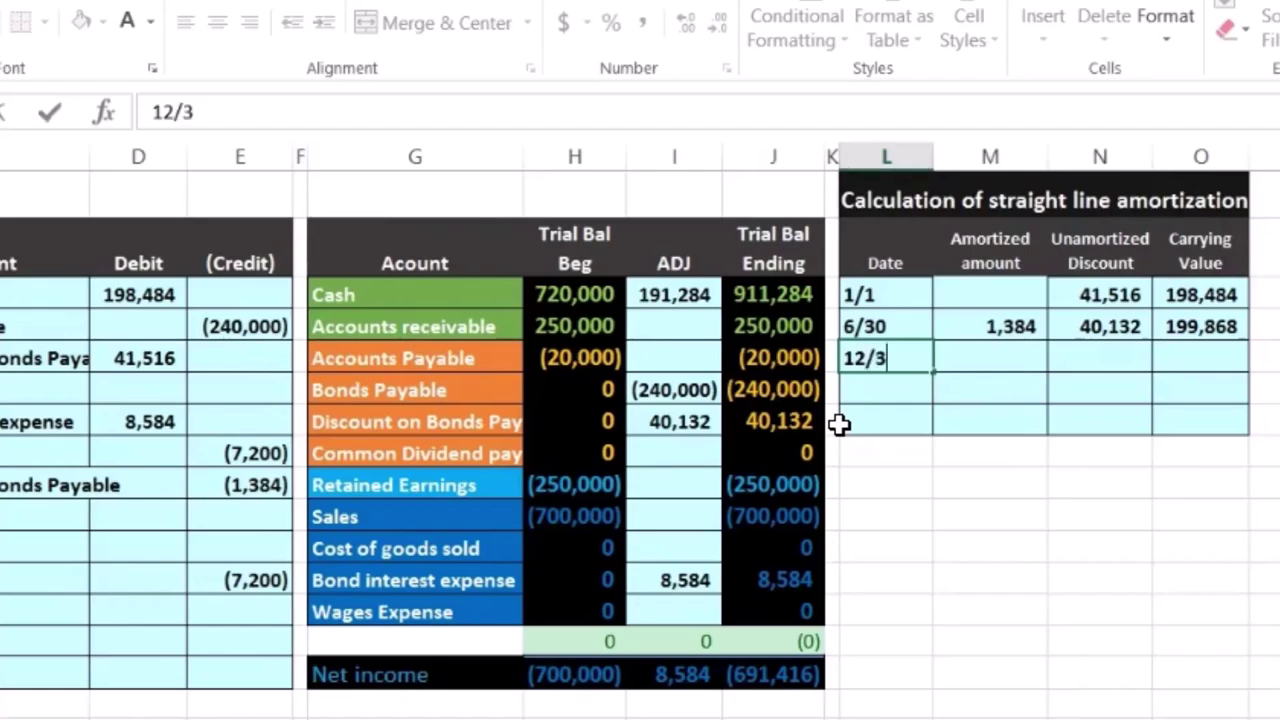
key(Return)
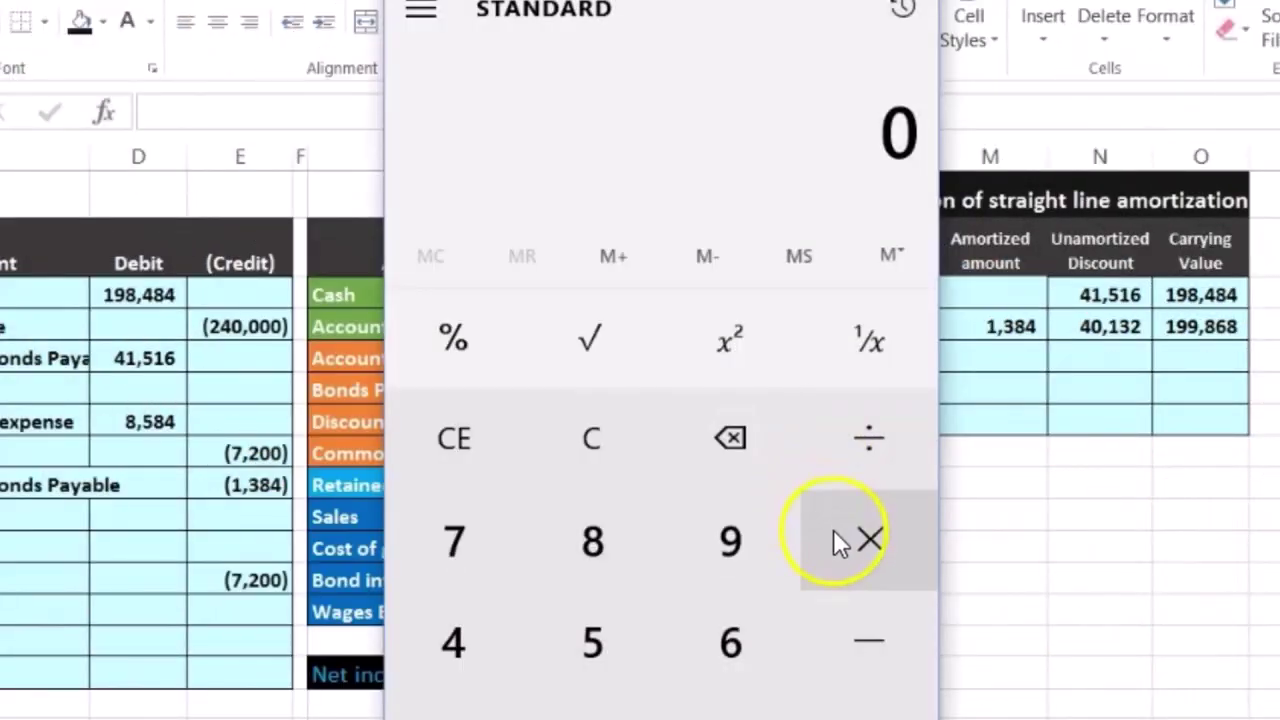
- In Calculator, work out the semiannual straight line discount amortization as 41,516 ÷ 15 ÷ 2
click(588, 437)
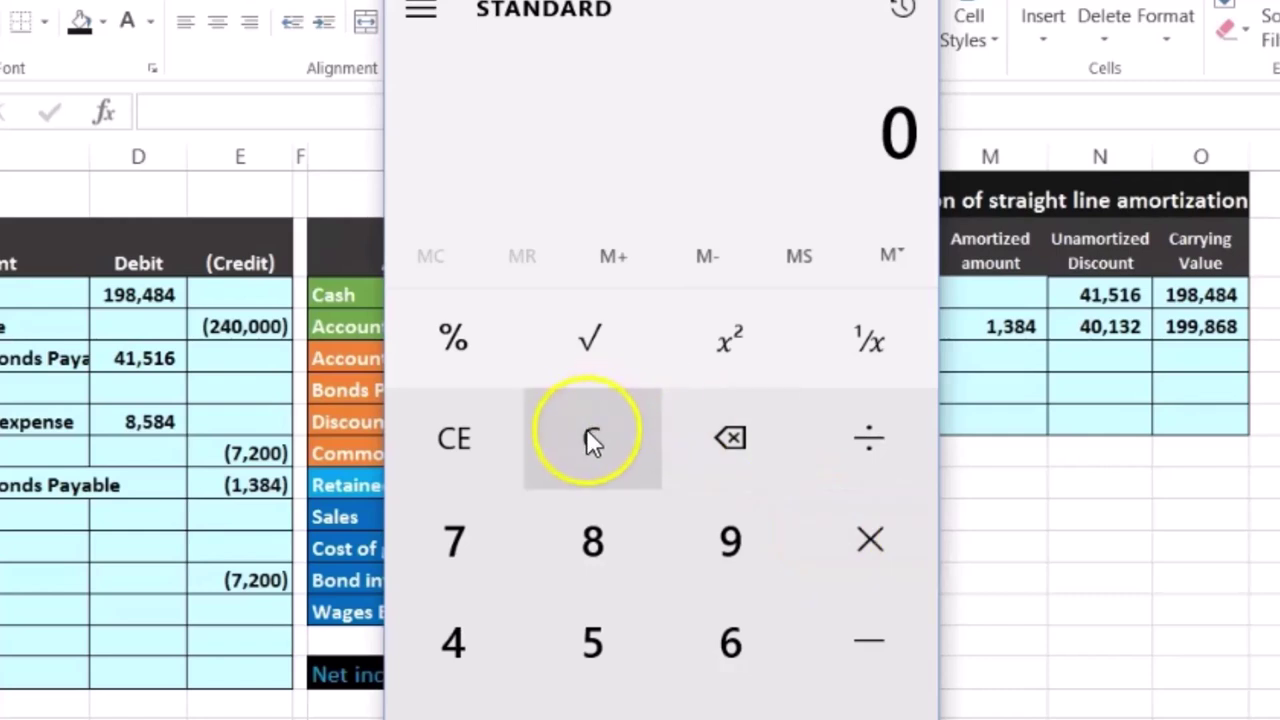
text(41516 ÷ )
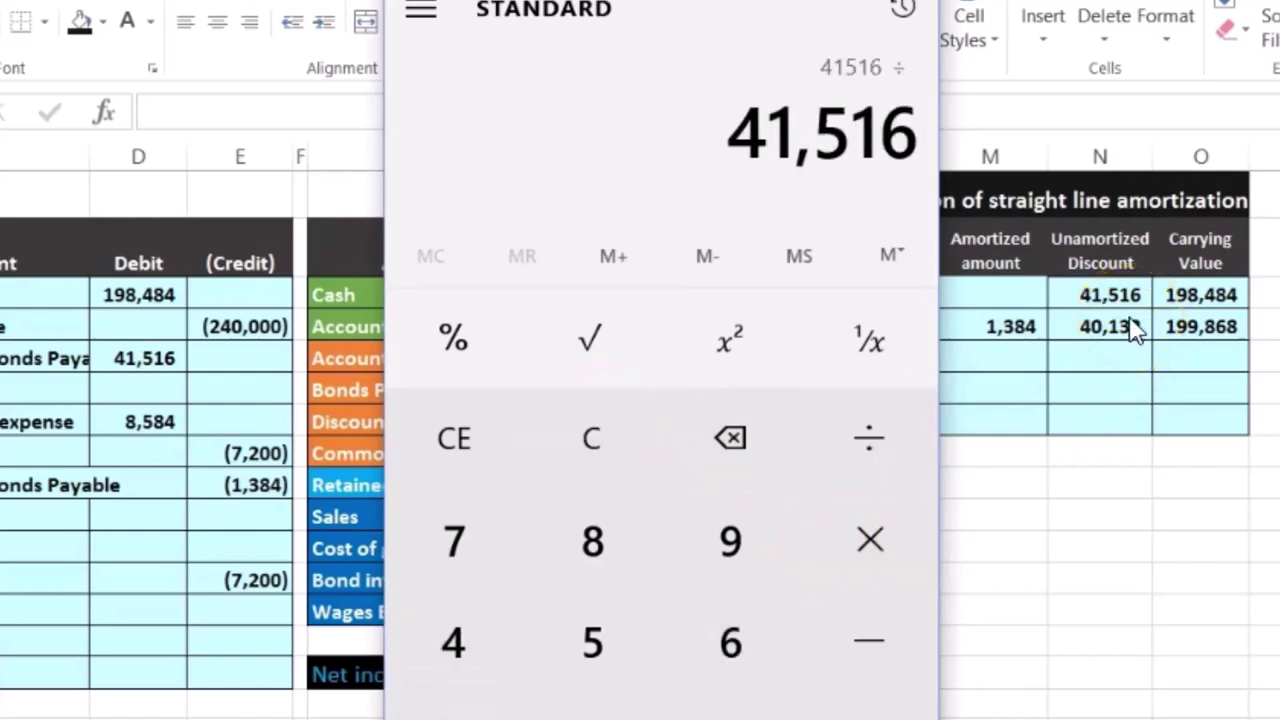
text(15)
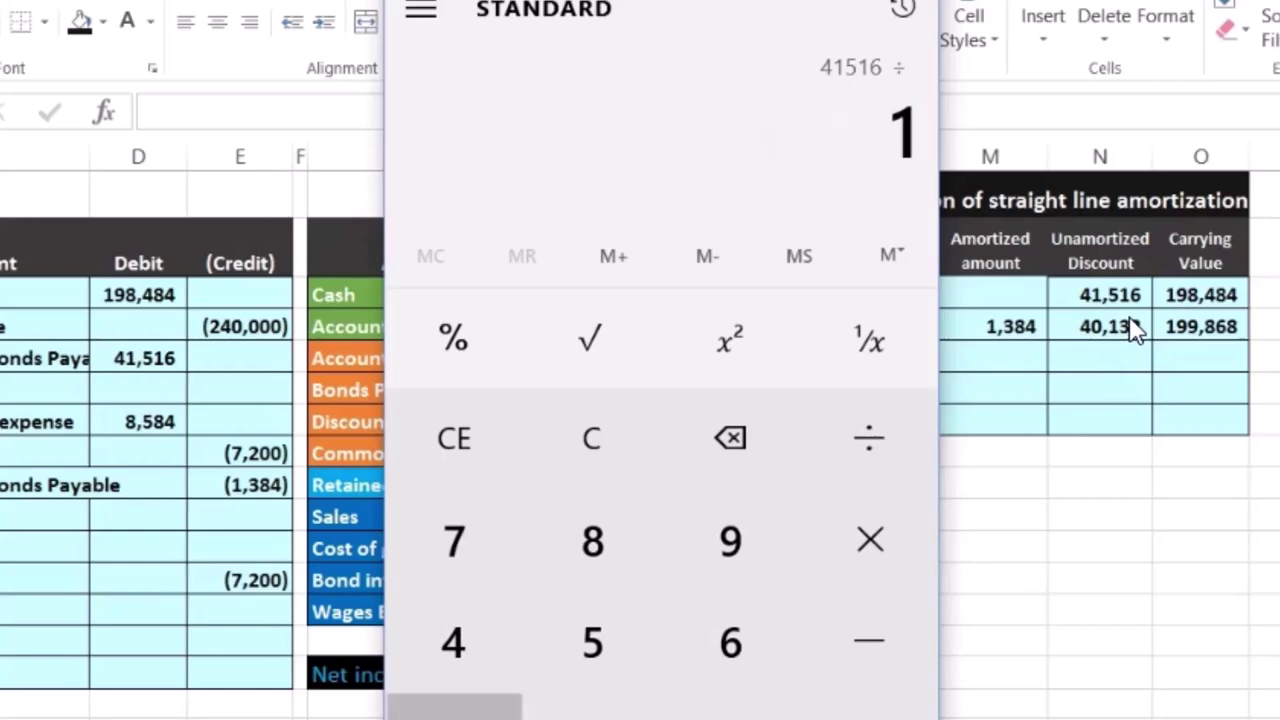
key(Return)
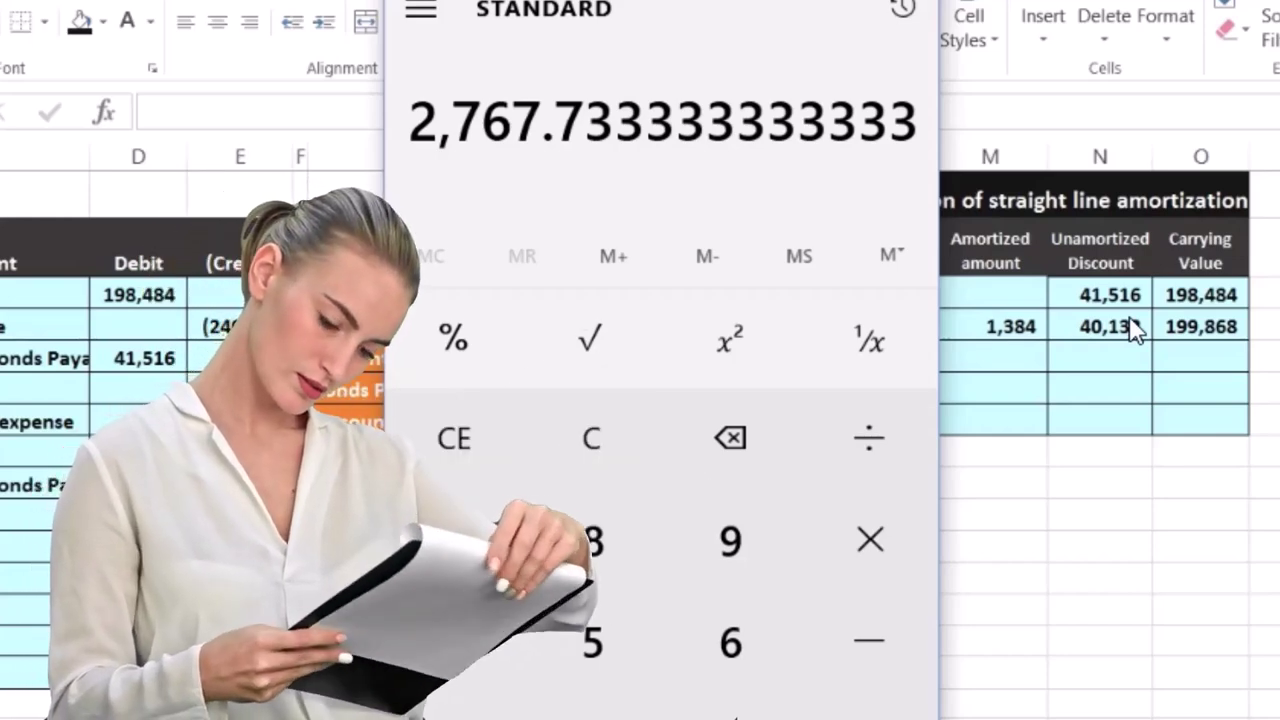
key(slash)
text(2)
key(Return)
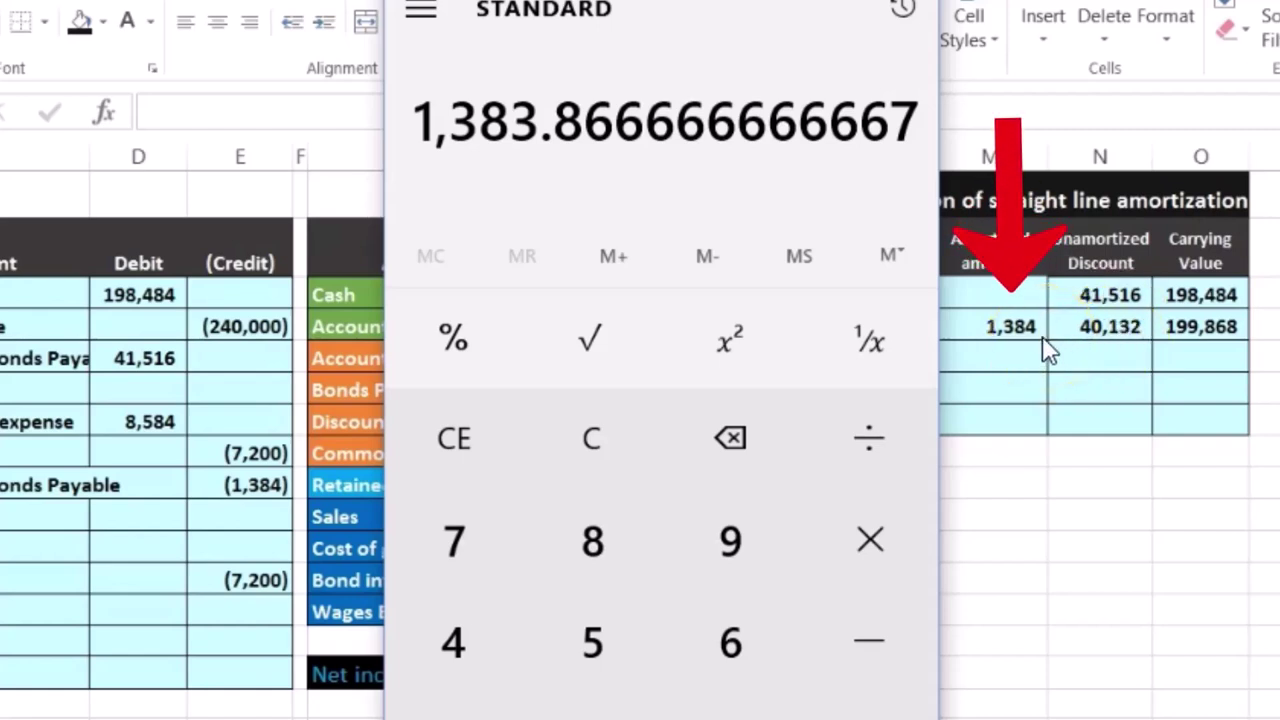
- In Calculator, work out the semiannual discount amortization again as 41,516 ÷ 30
click(605, 448)
text(41,516)
key(slash)
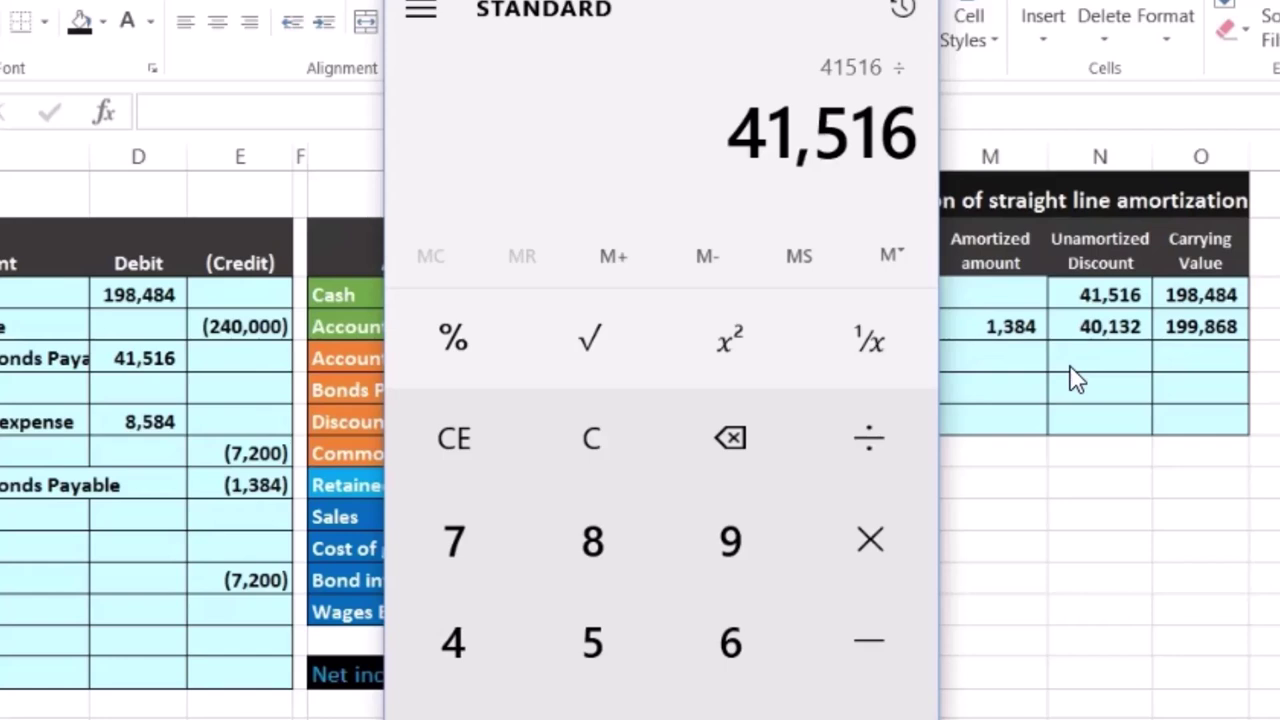
key(3)
key(Return)
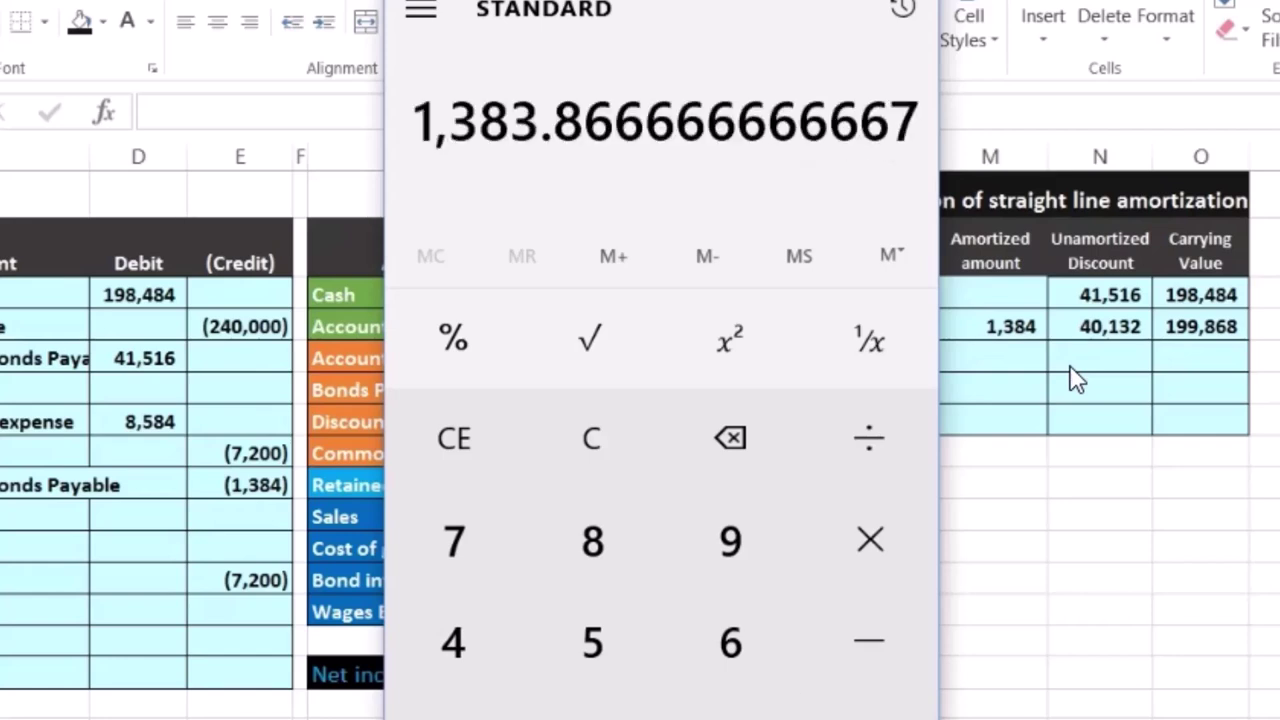
- Back in Excel, enter the 12/31 amortized amount in M5 of the amortization table as =M4
click(1072, 357)
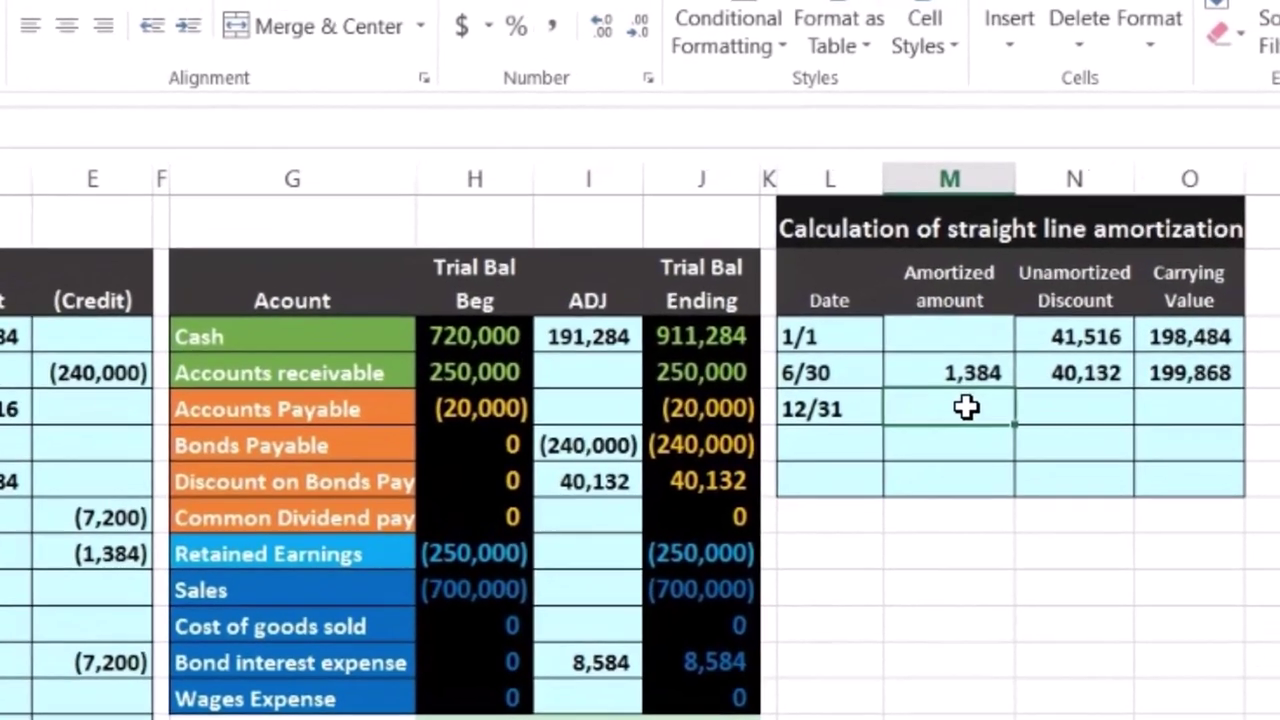
text(=)
key(Up)
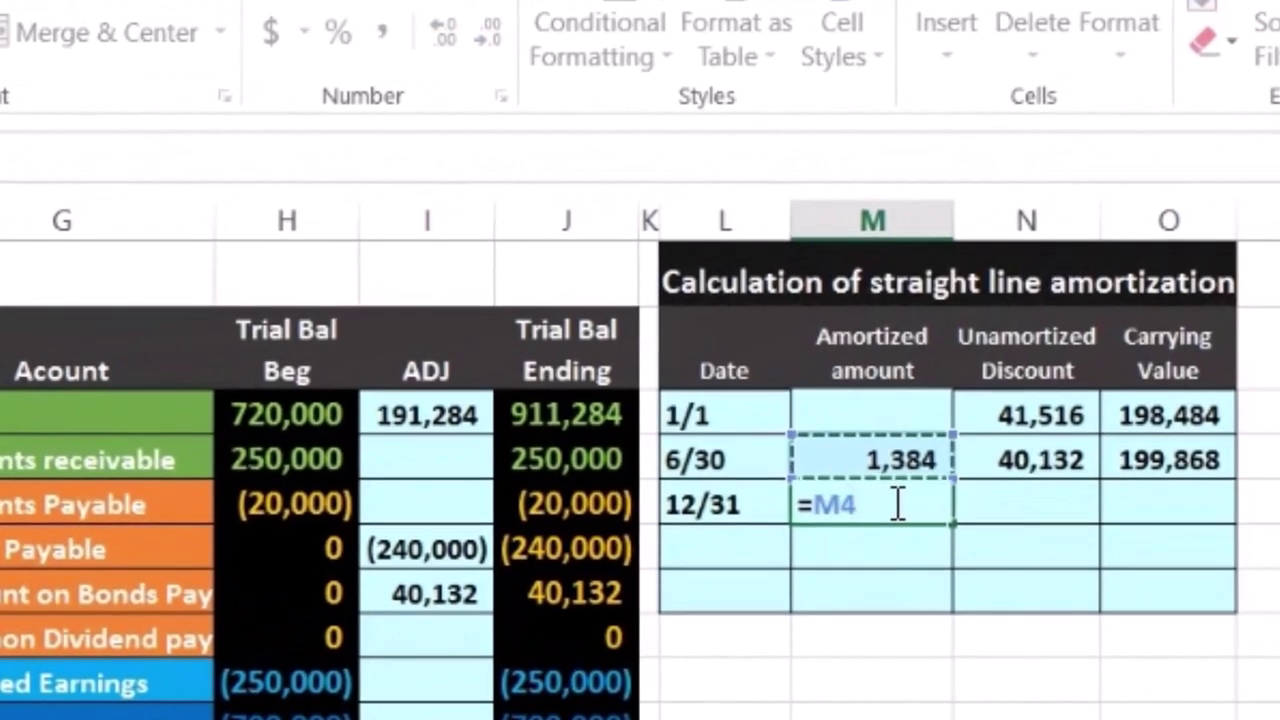
key(Return)
key(Right)
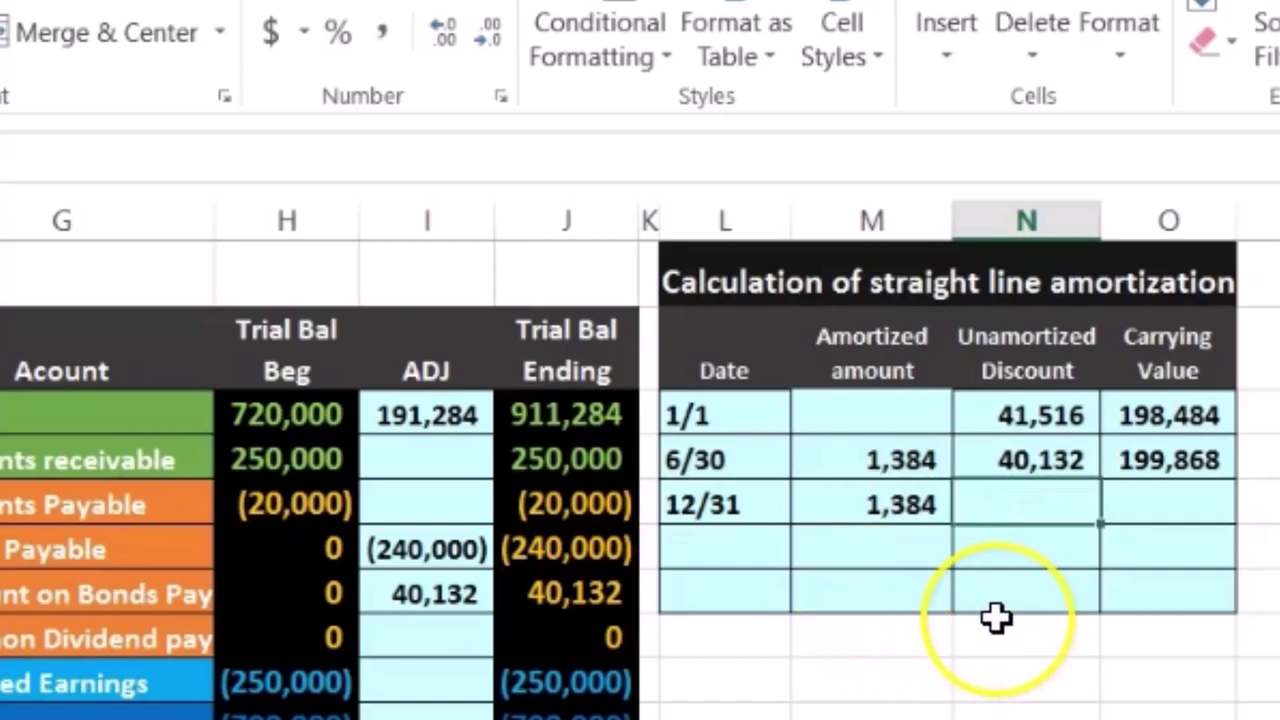
- Calculate the 12/31 unamortized discount in N5 as the 6/30 unamortized discount minus the 12/31 amortized amount, =N4-M5
click(1040, 460)
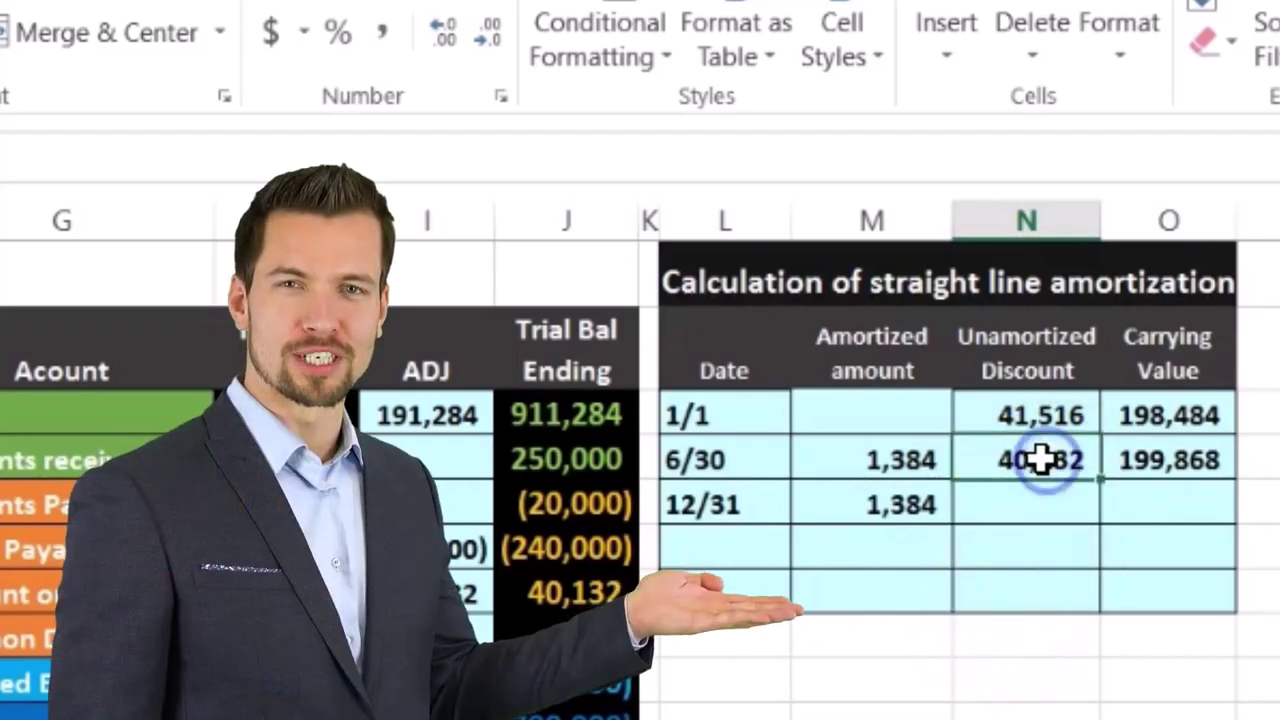
click(1010, 502)
click(905, 506)
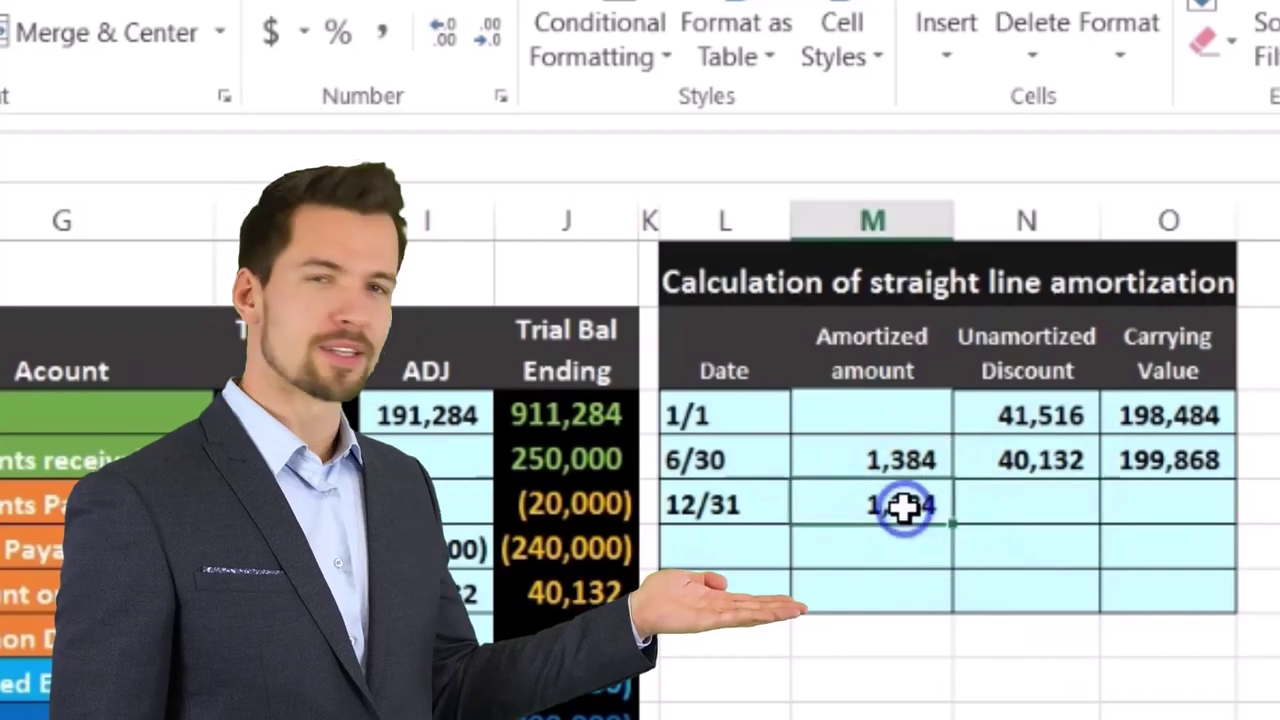
click(990, 505)
text(=)
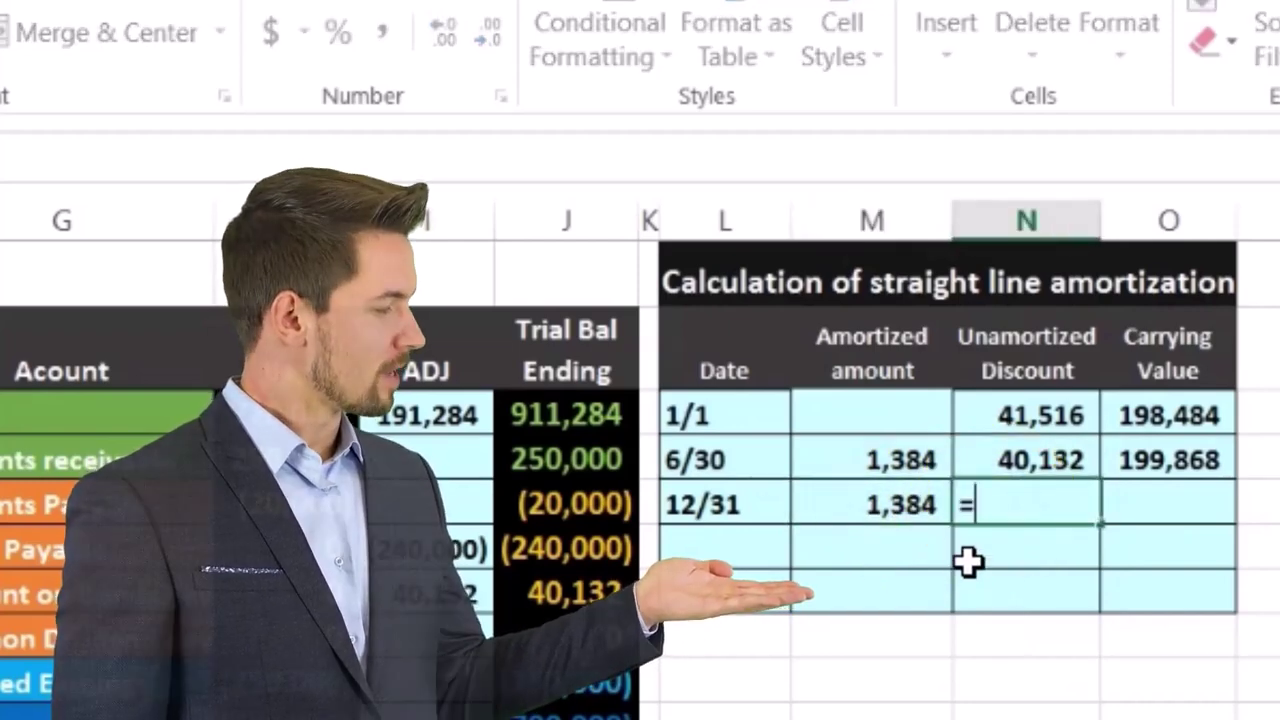
click(985, 458)
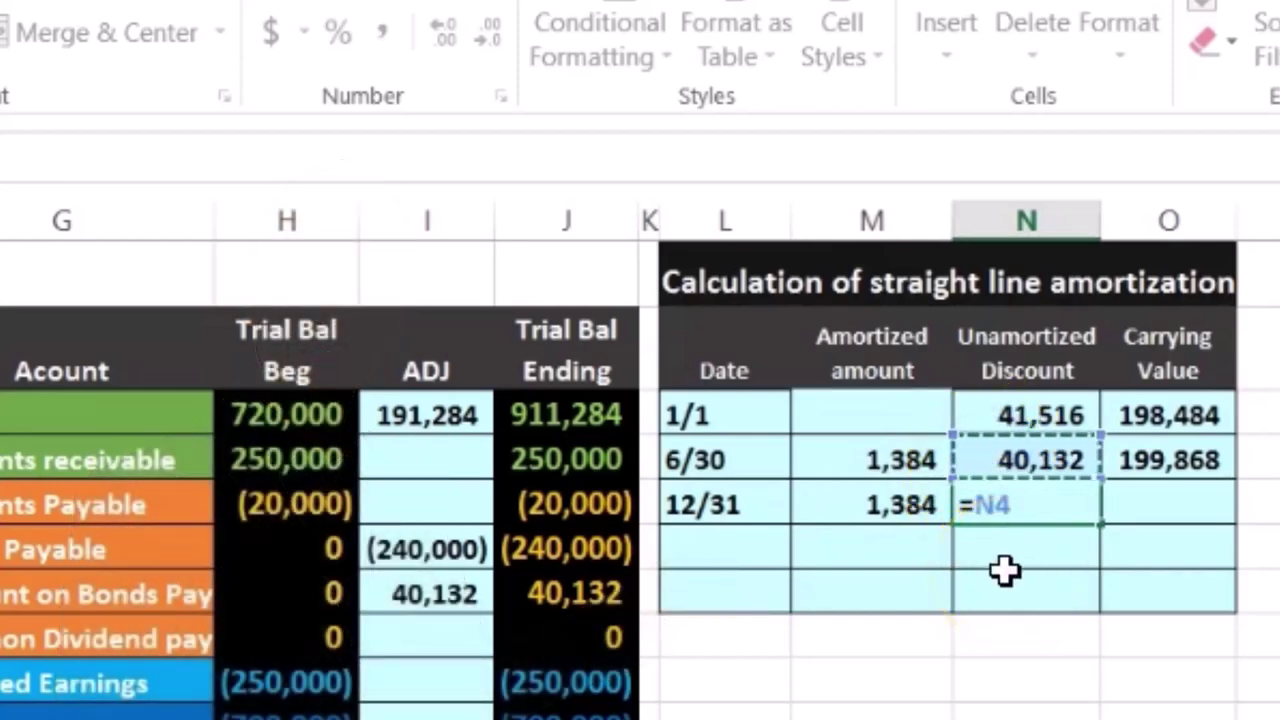
click(893, 512)
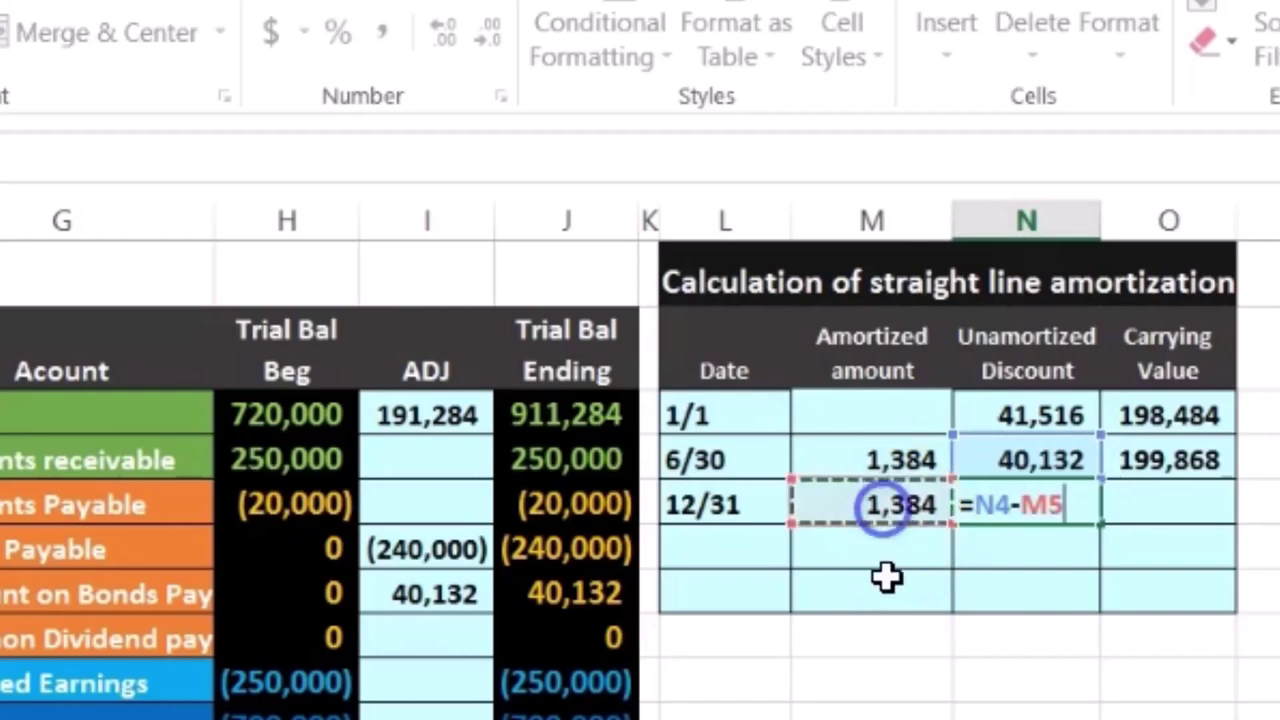
key(Return)
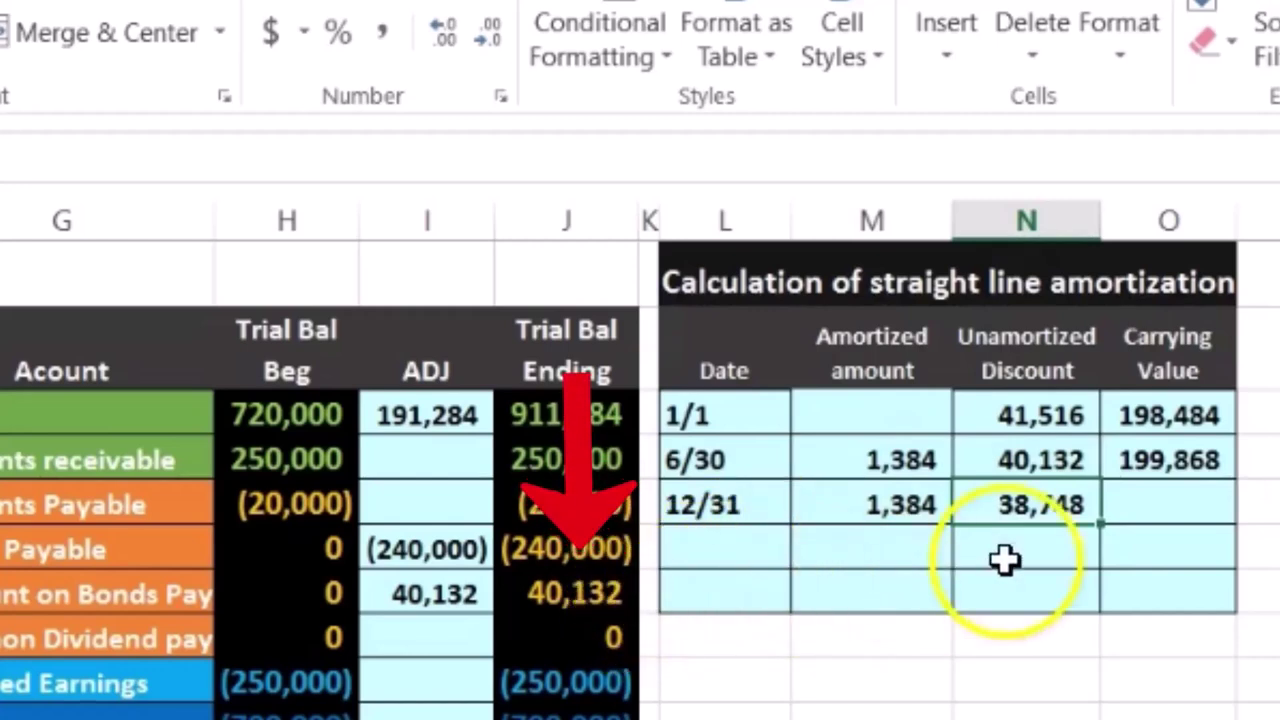
- Calculate the 12/31 carrying value in O5 of the amortization table with =240000-N5
click(1128, 512)
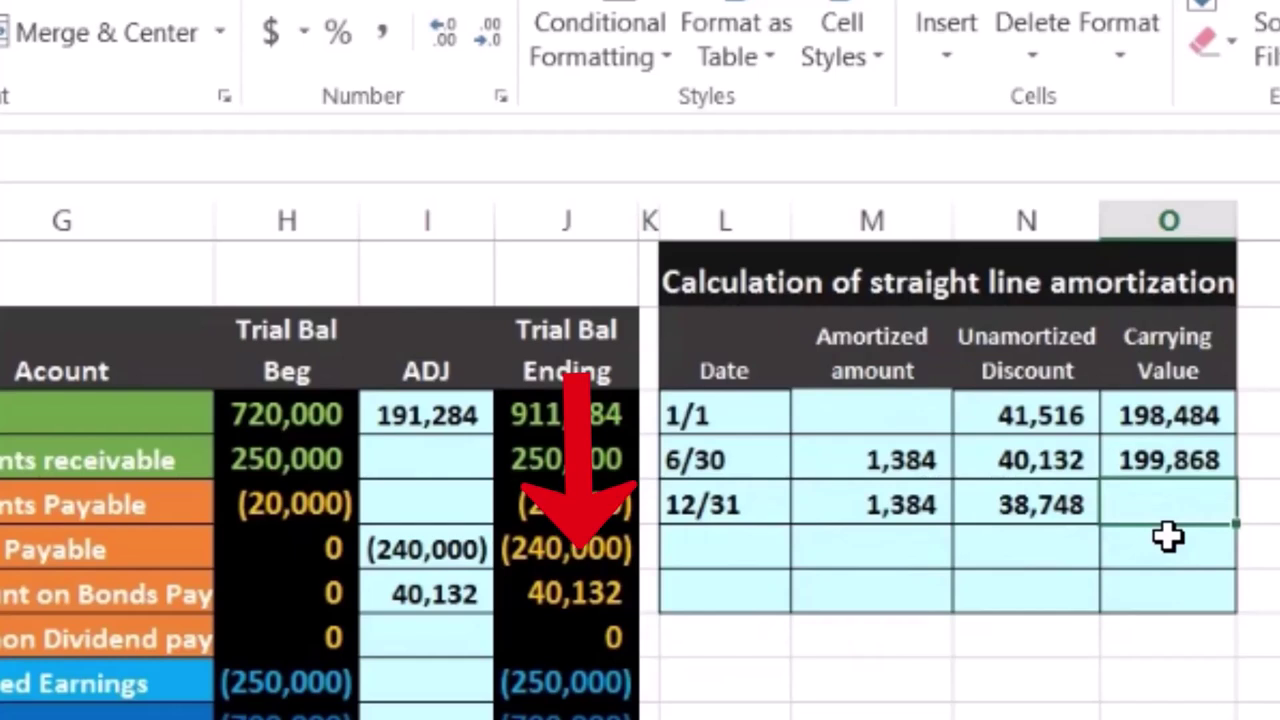
text(=24)
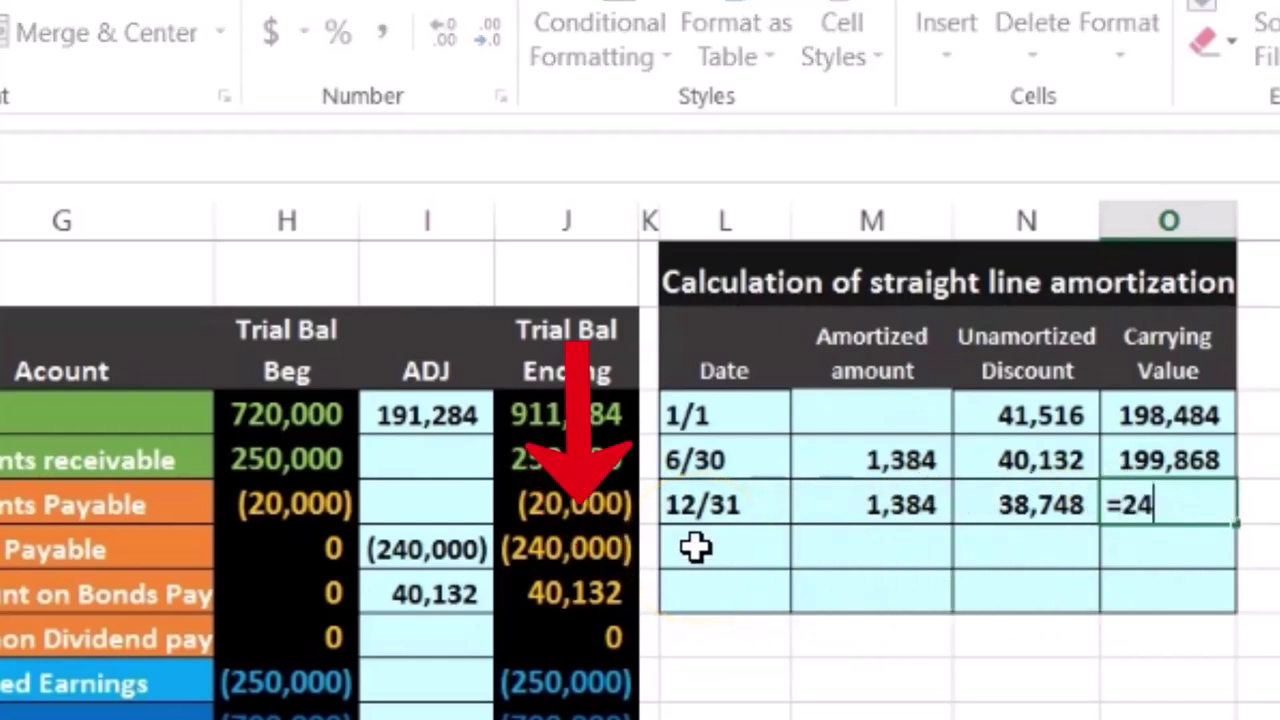
text(0000-)
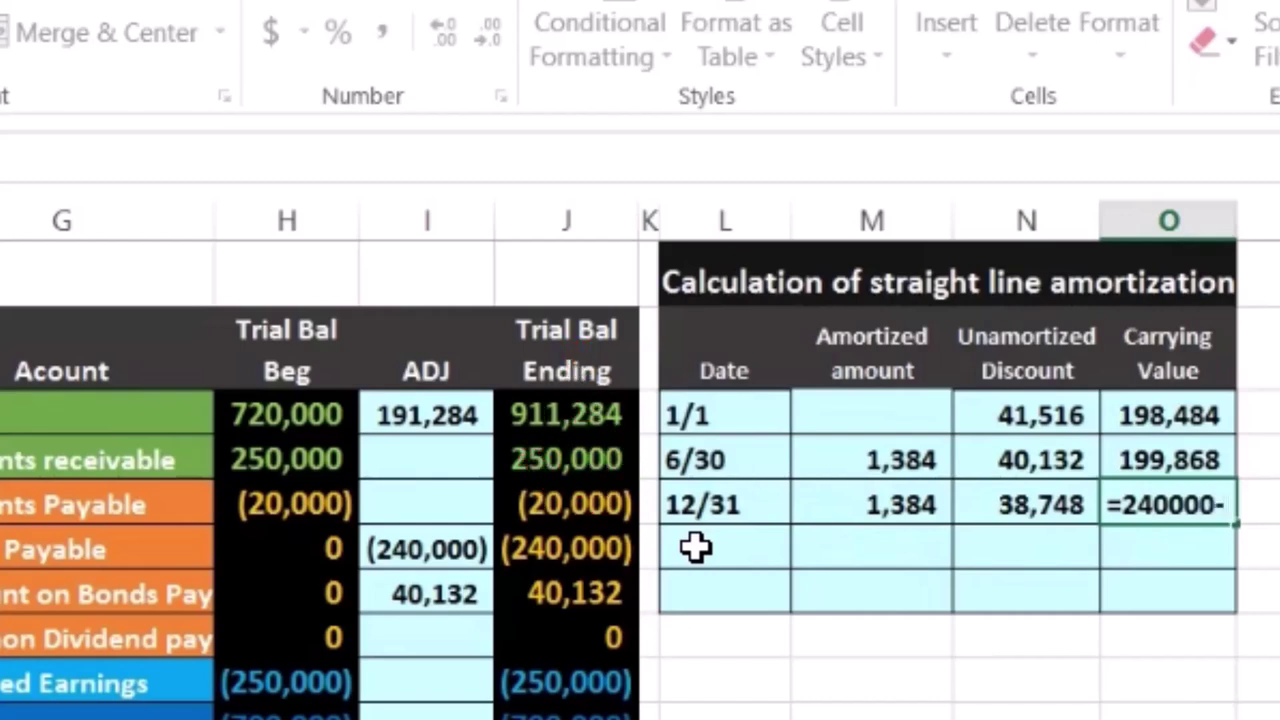
click(1045, 507)
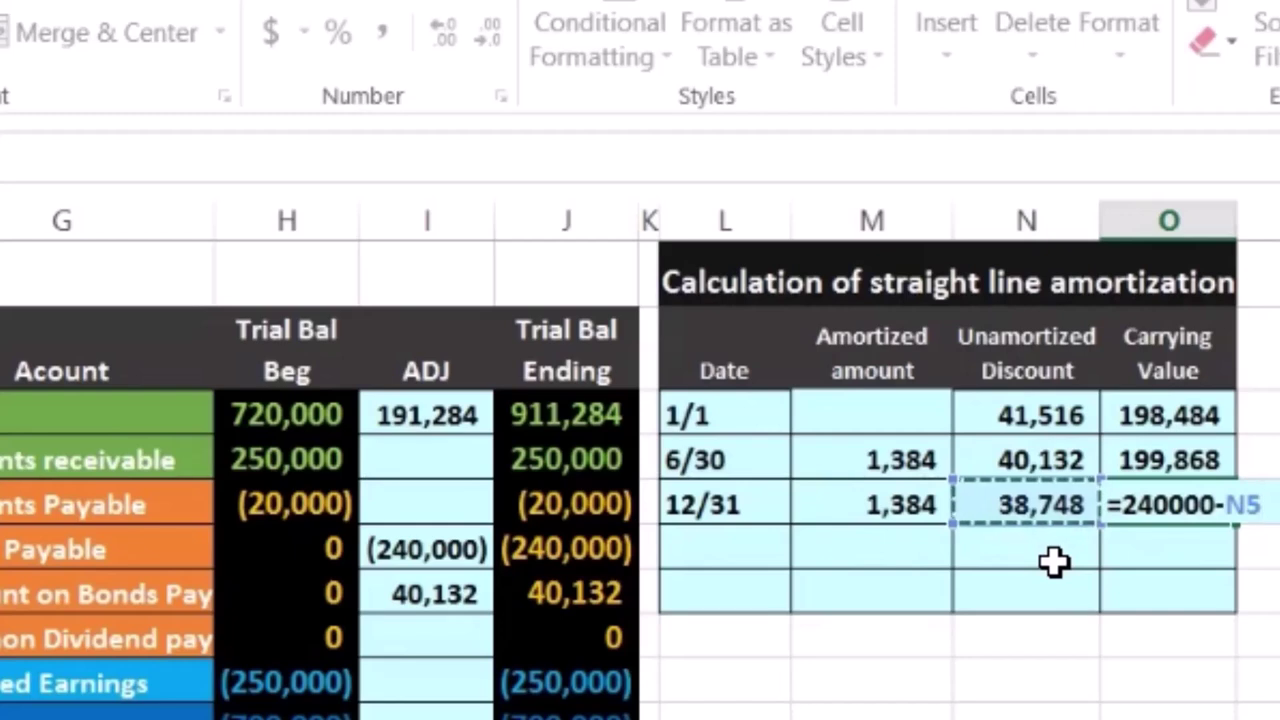
key(Return)
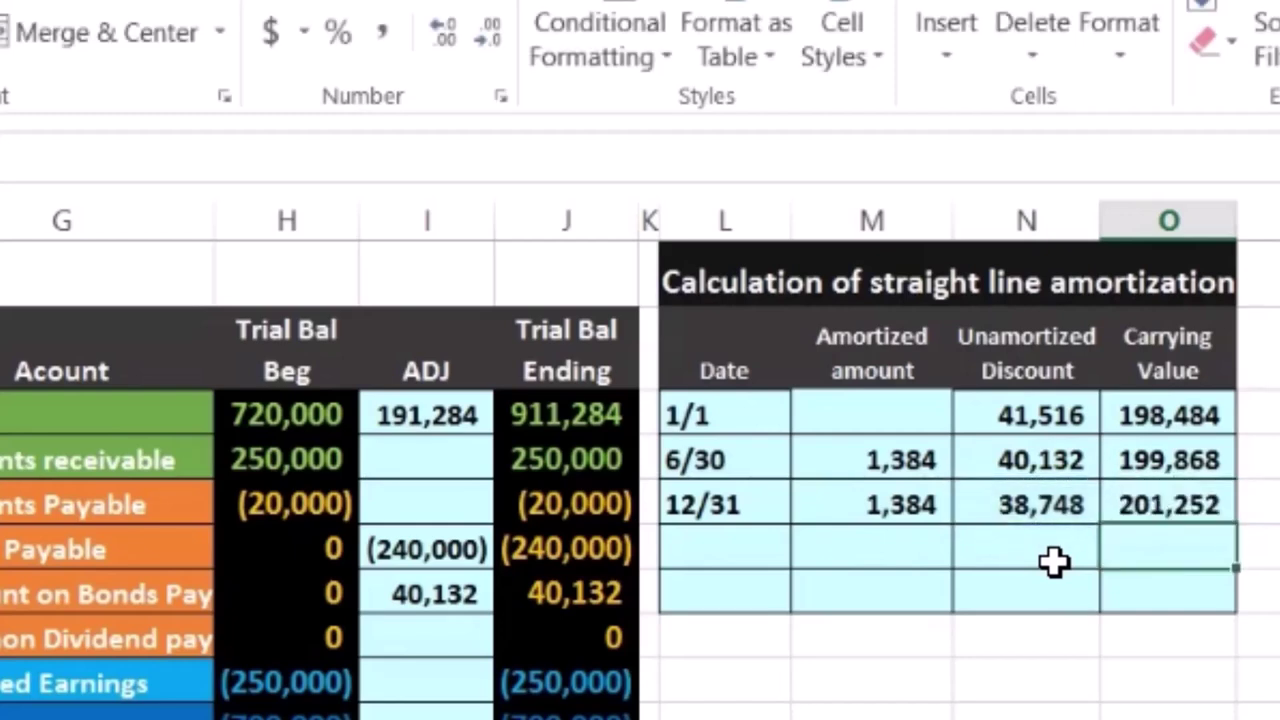
click(1203, 505)
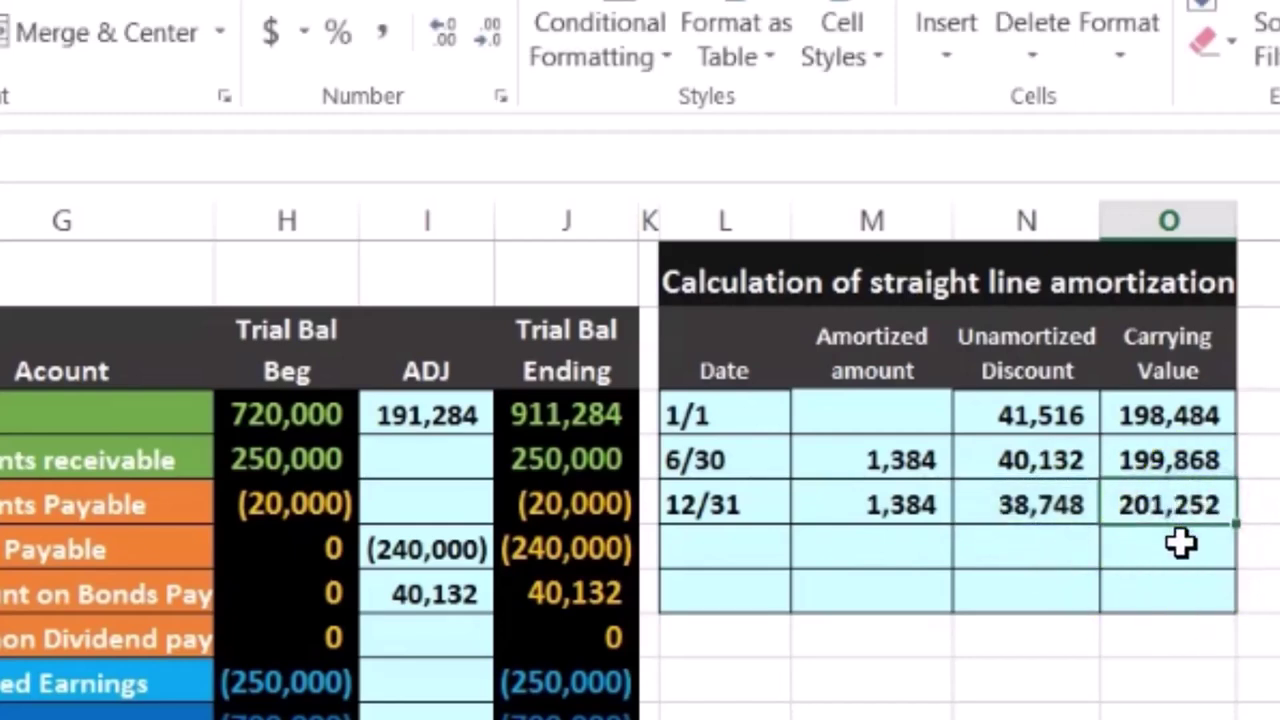
- Examine the Discount on Bonds Payable row in the trial balance, from its beginning balance through the adjustment to its ending balance
key(Left)
key(Left)
key(Left)
key(Left)
key(Left)
key(Left)
key(Left)
key(Left)
key(Left)
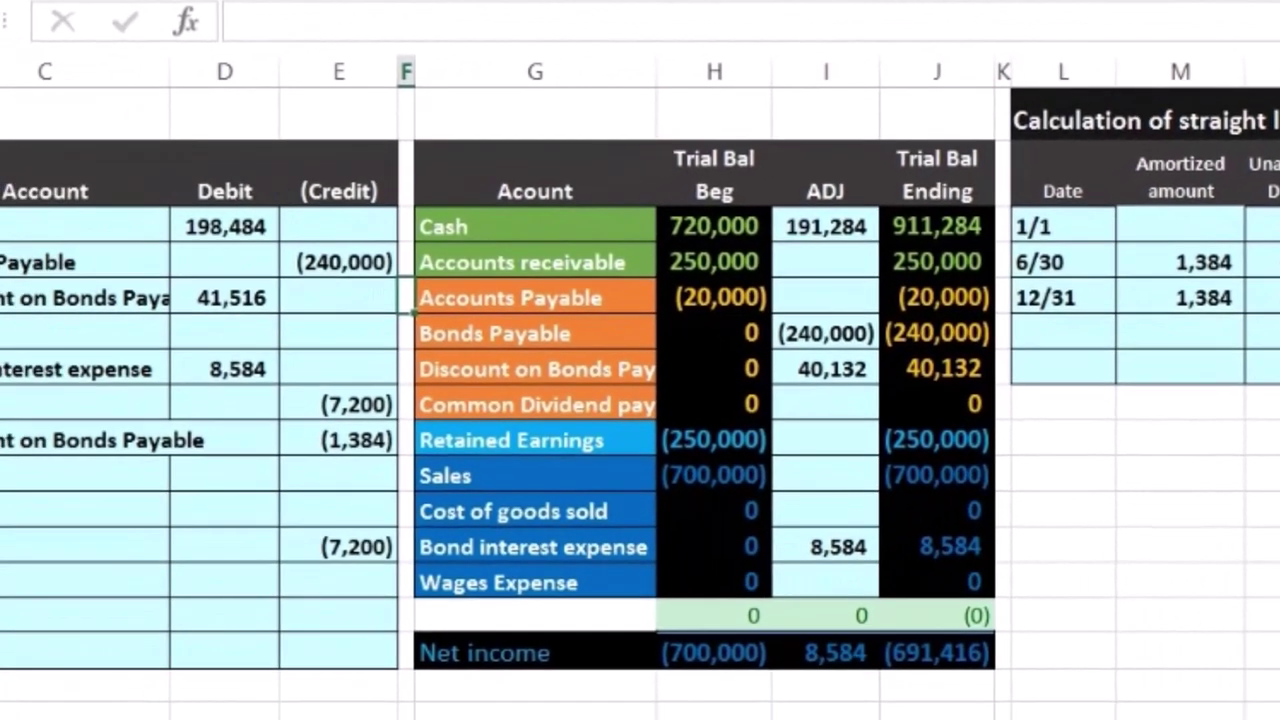
drag(549, 372, 890, 372)
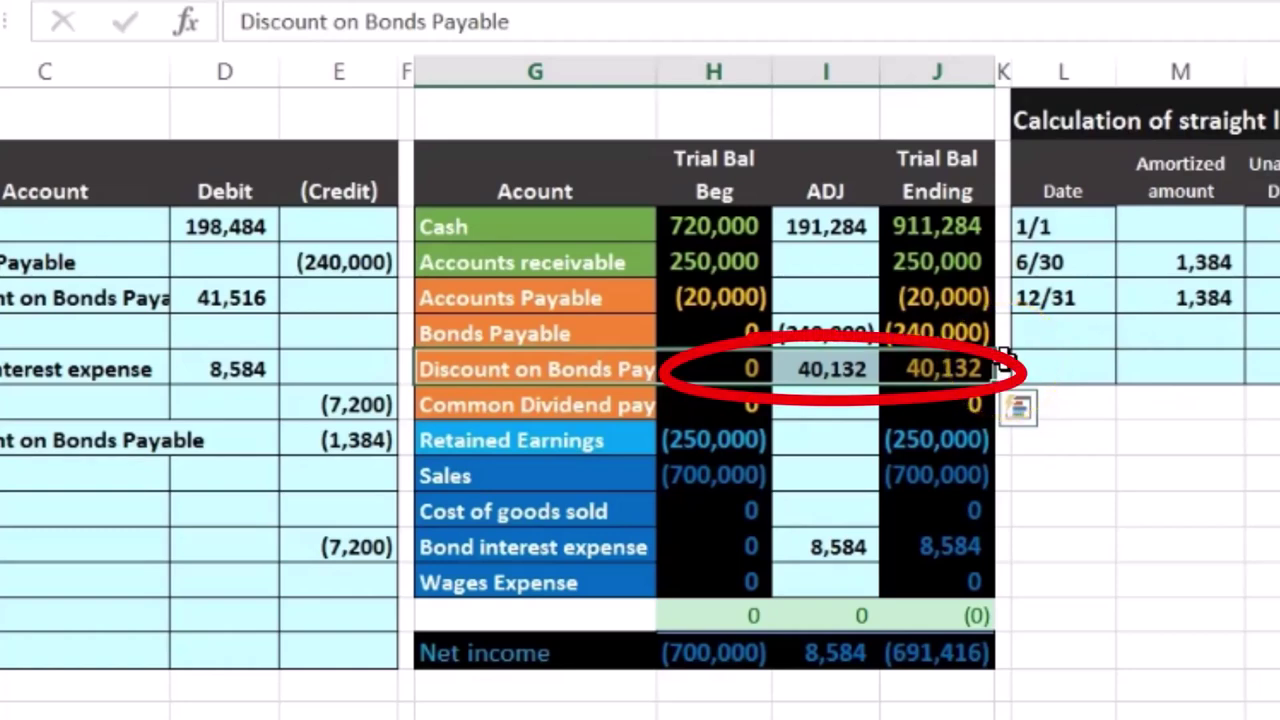
- Copy the Discount on Bonds Payable account name from G7 and paste it as values in C13, under Cash in the 12/31 entry
click(590, 366)
right_click(622, 368)
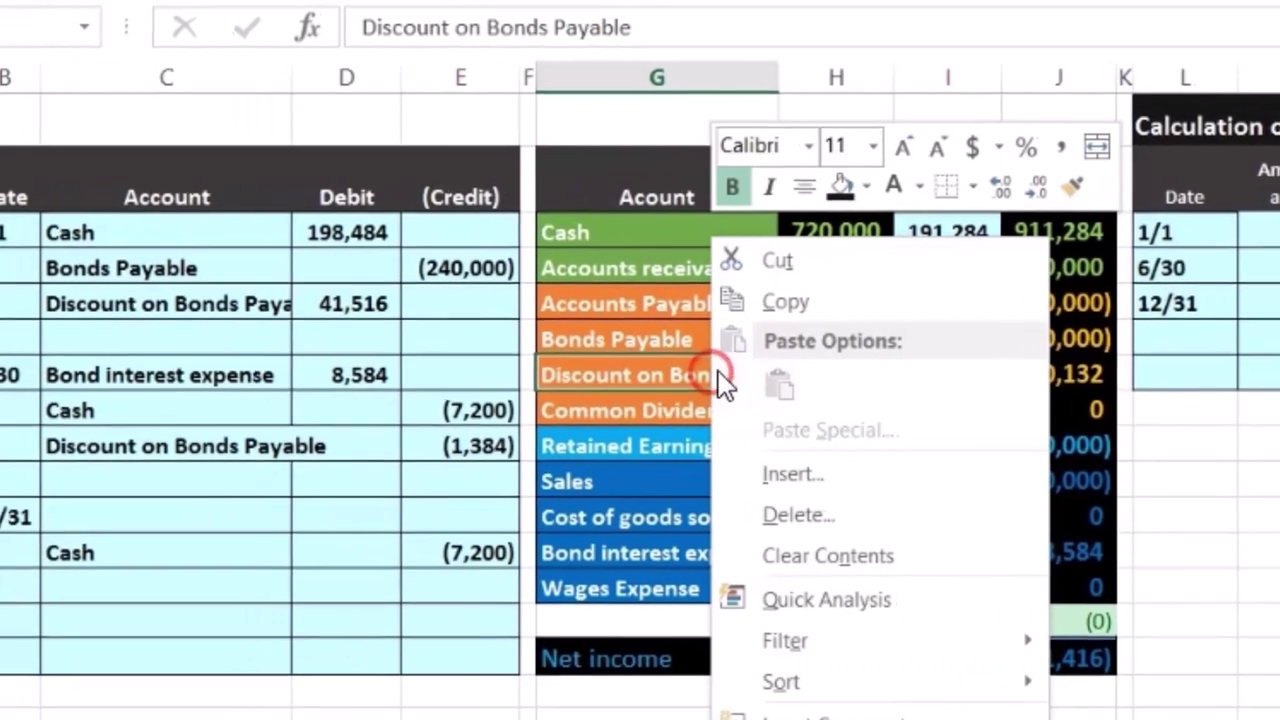
click(840, 305)
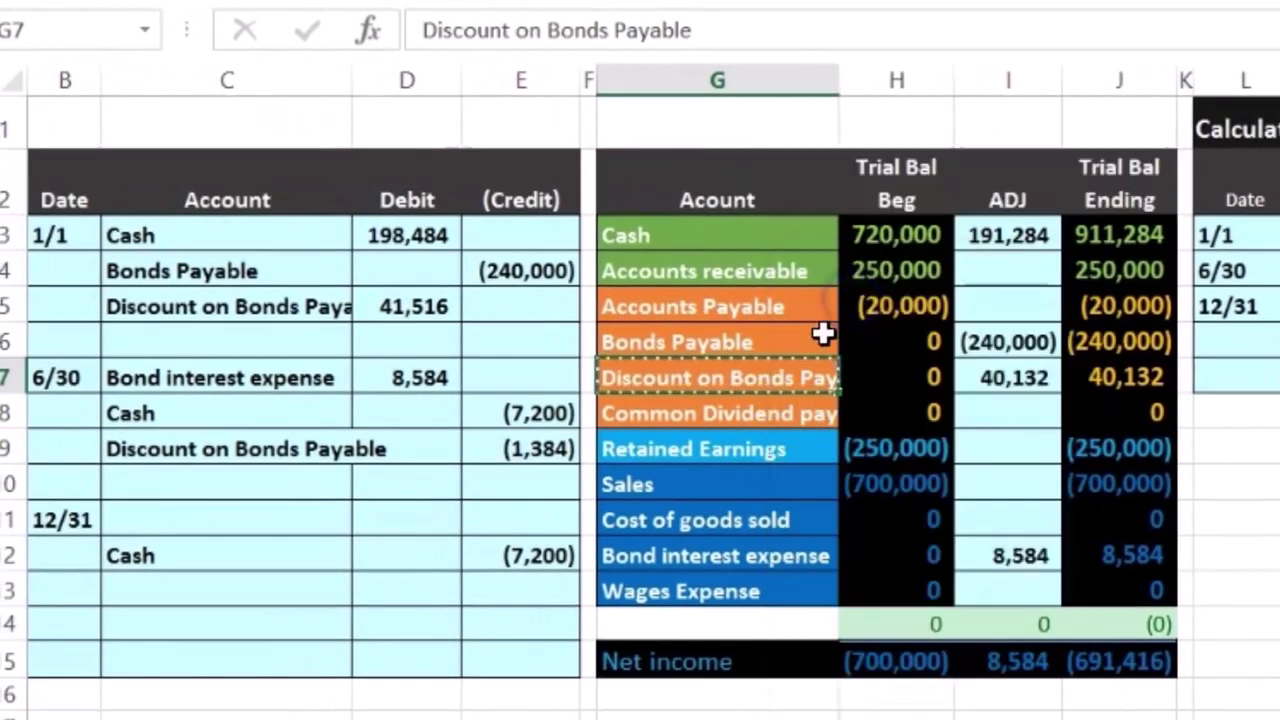
click(210, 590)
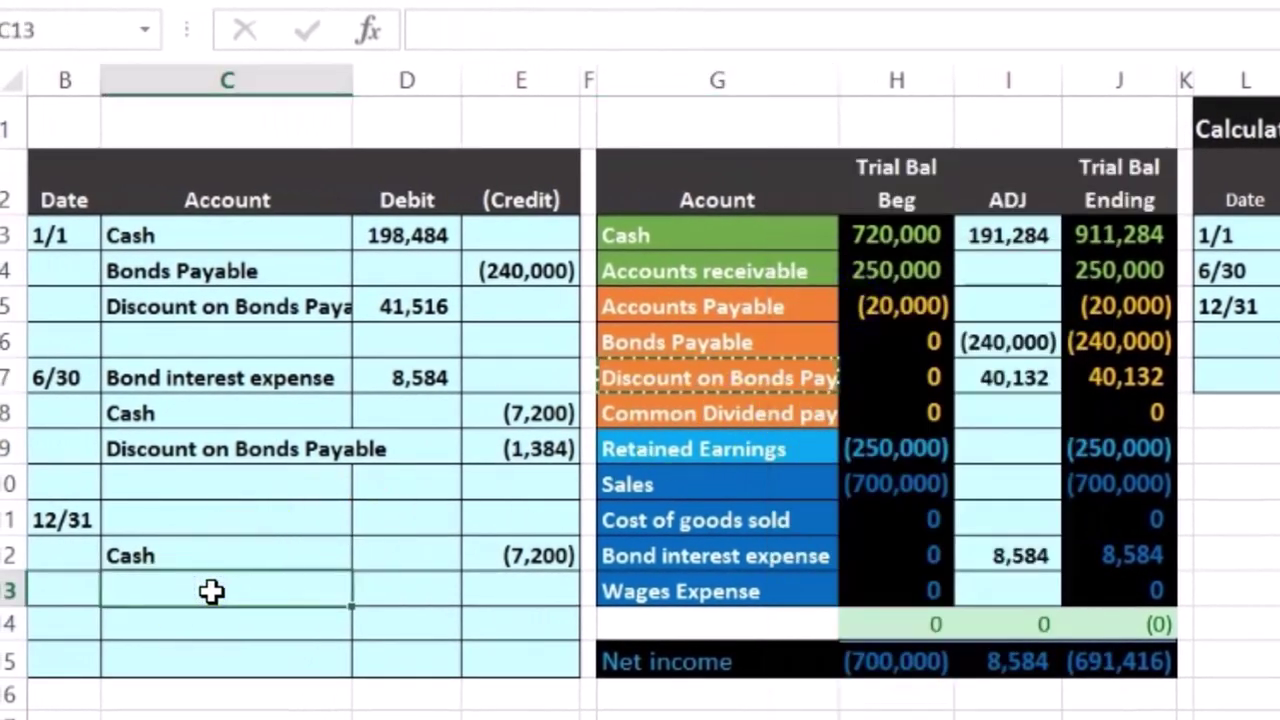
right_click(211, 591)
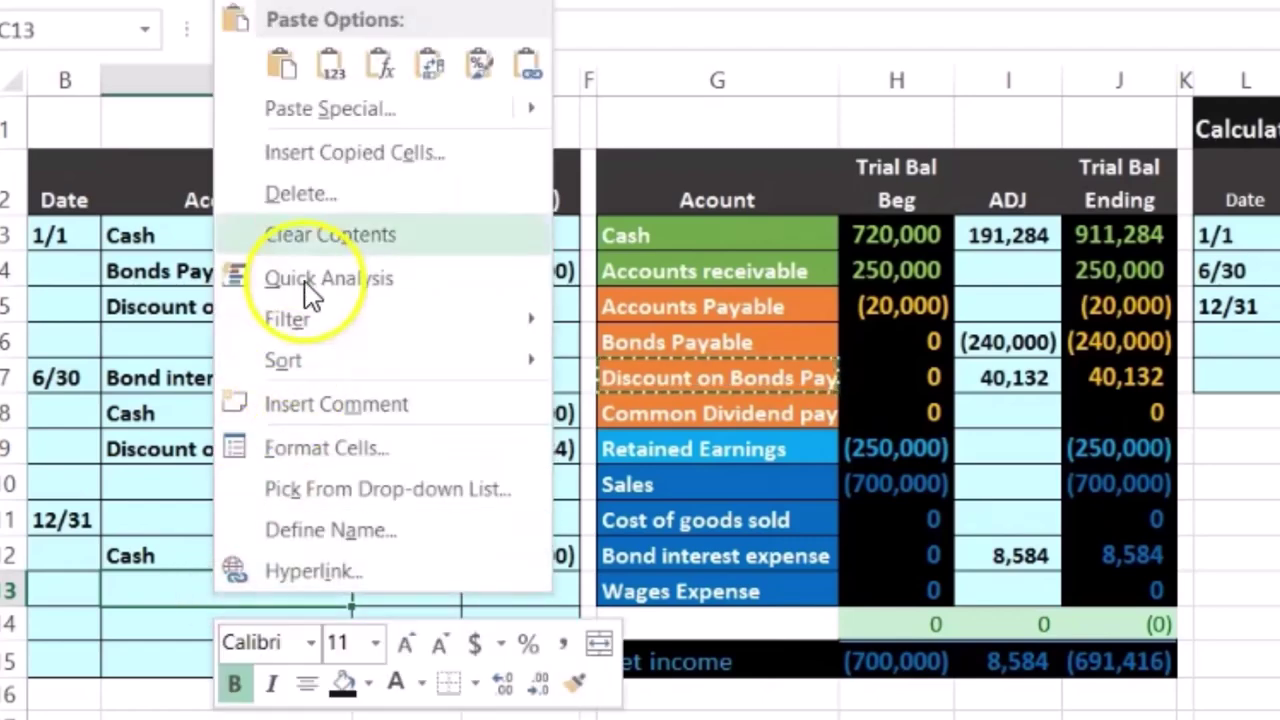
click(332, 63)
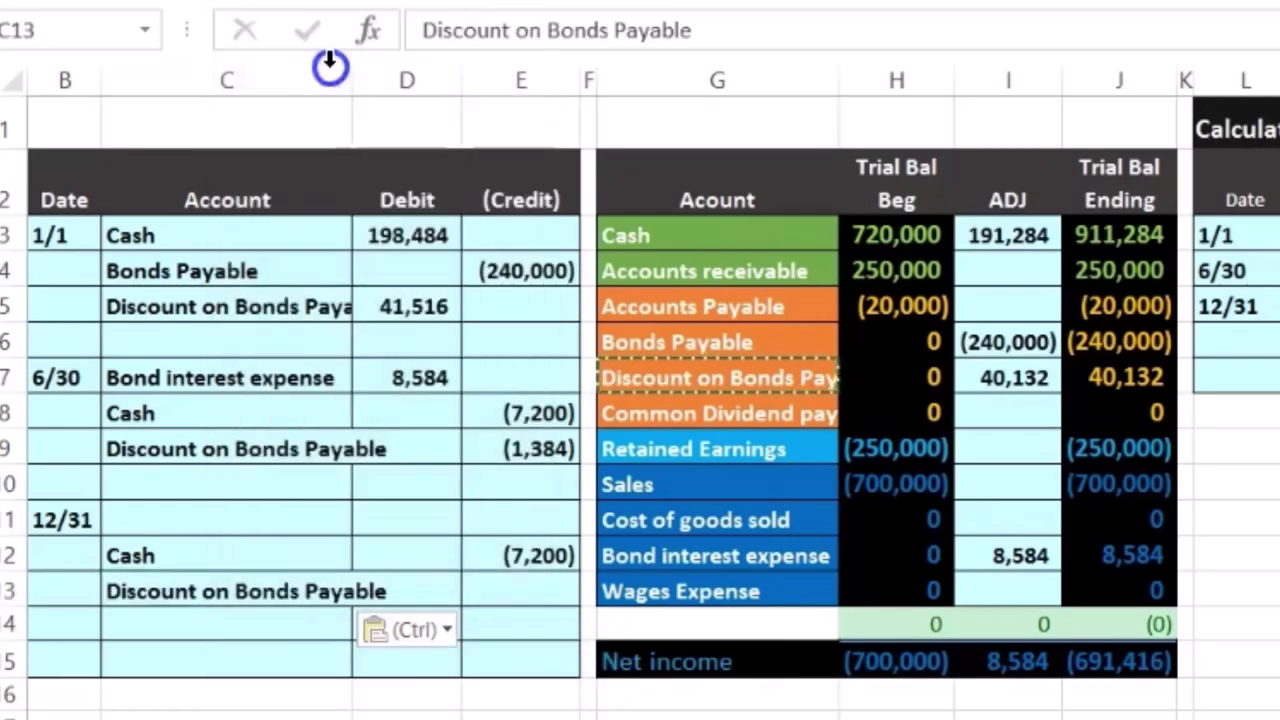
- Credit Discount on Bonds Payable in E13 with the negative of the 12/31 amortized amount, -M5
click(500, 590)
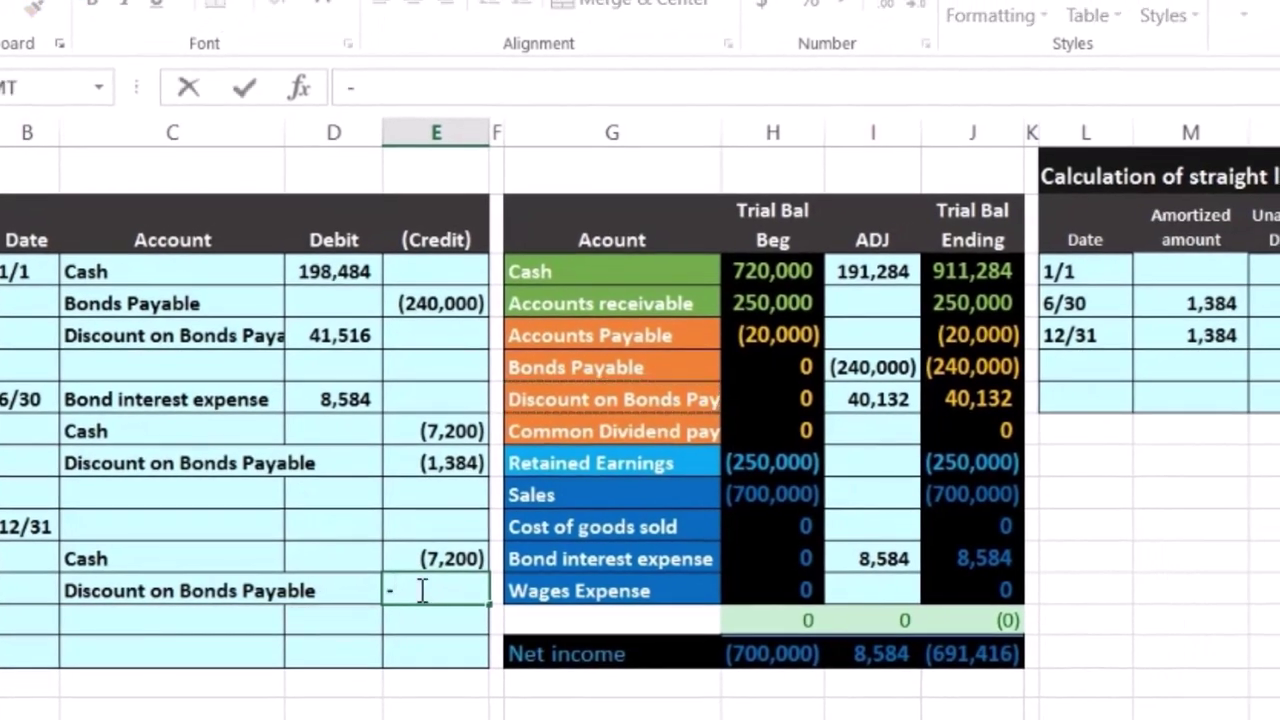
text(-)
click(1197, 336)
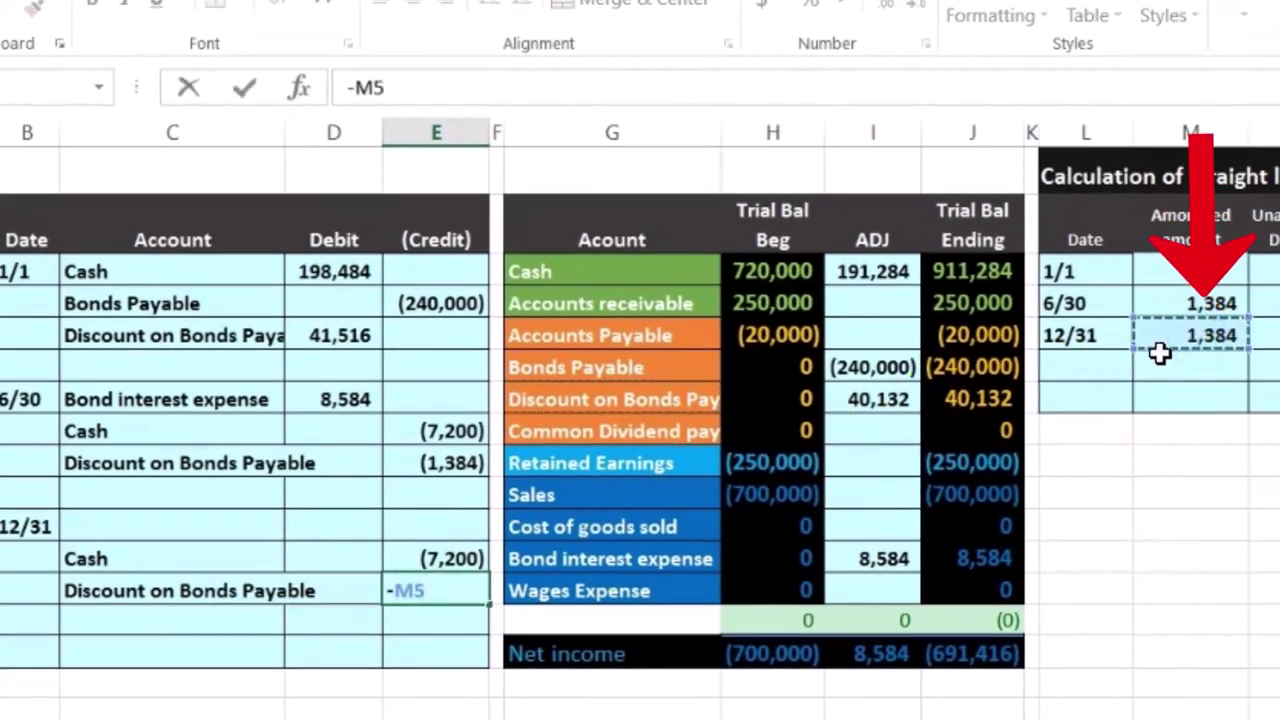
key(Return)
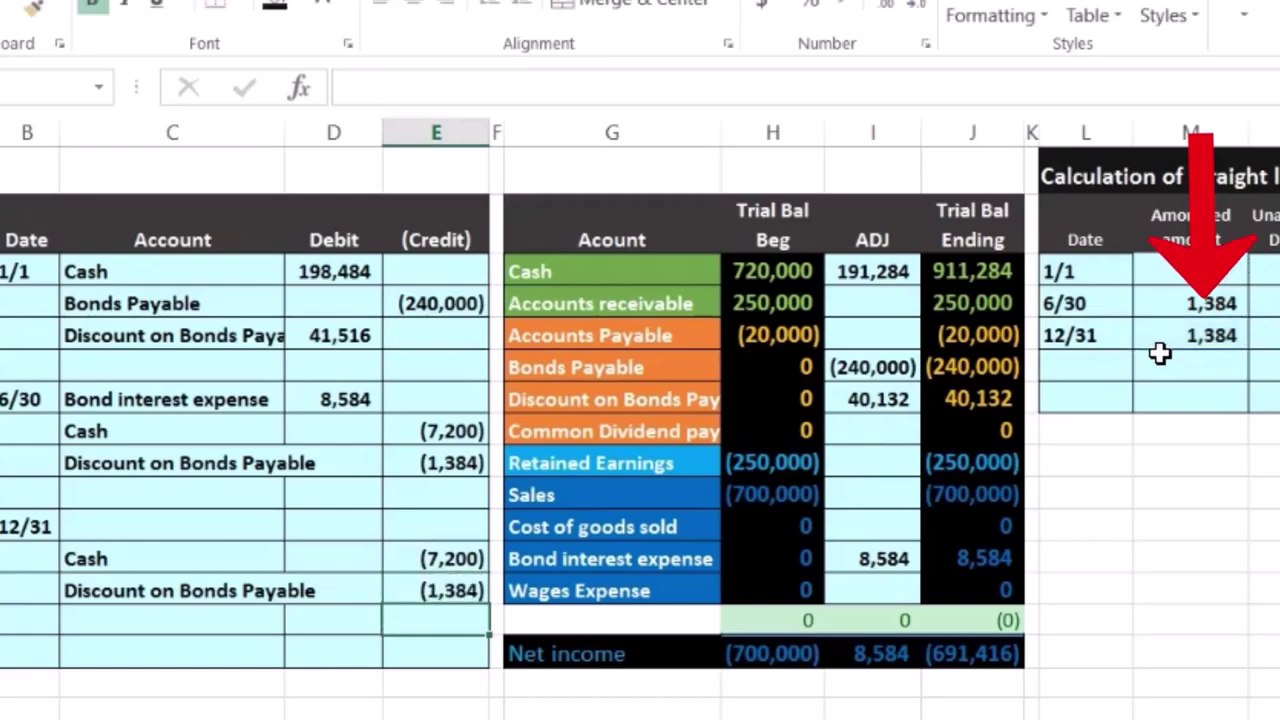
- Show the discount credit in E13 with two decimal places to view the cents, and return it to whole numbers
click(444, 585)
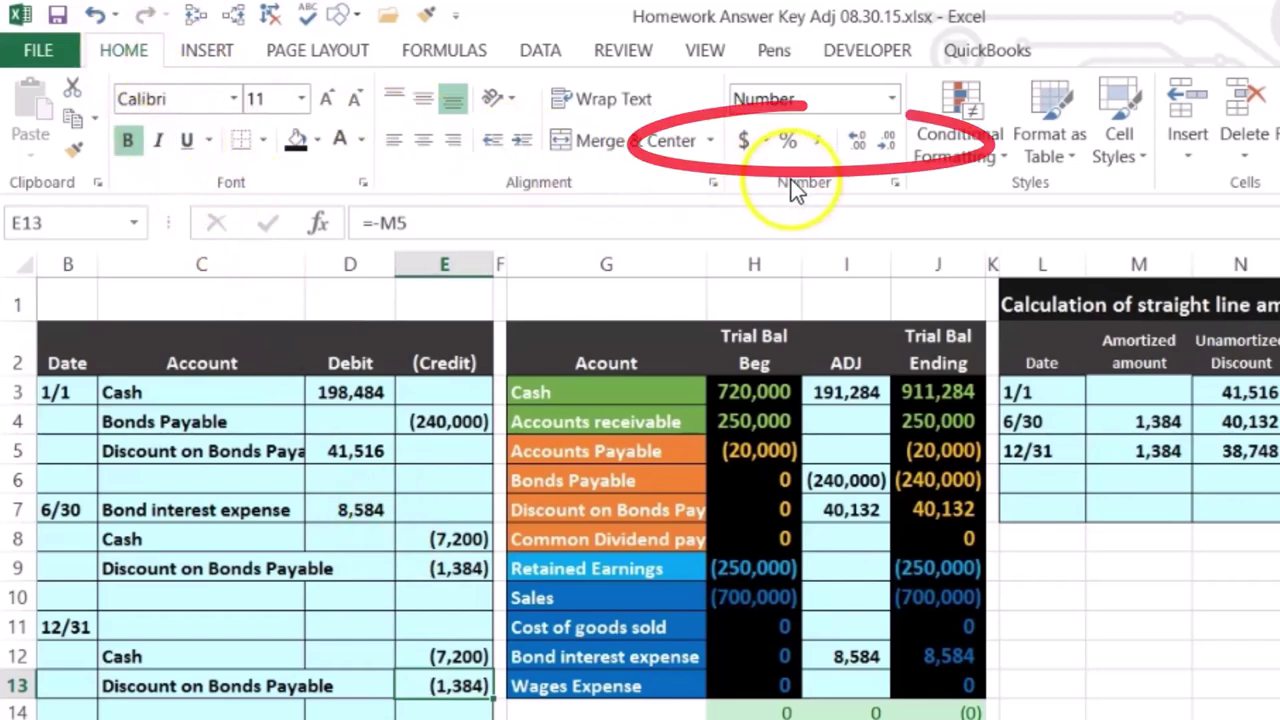
click(856, 143)
click(856, 143)
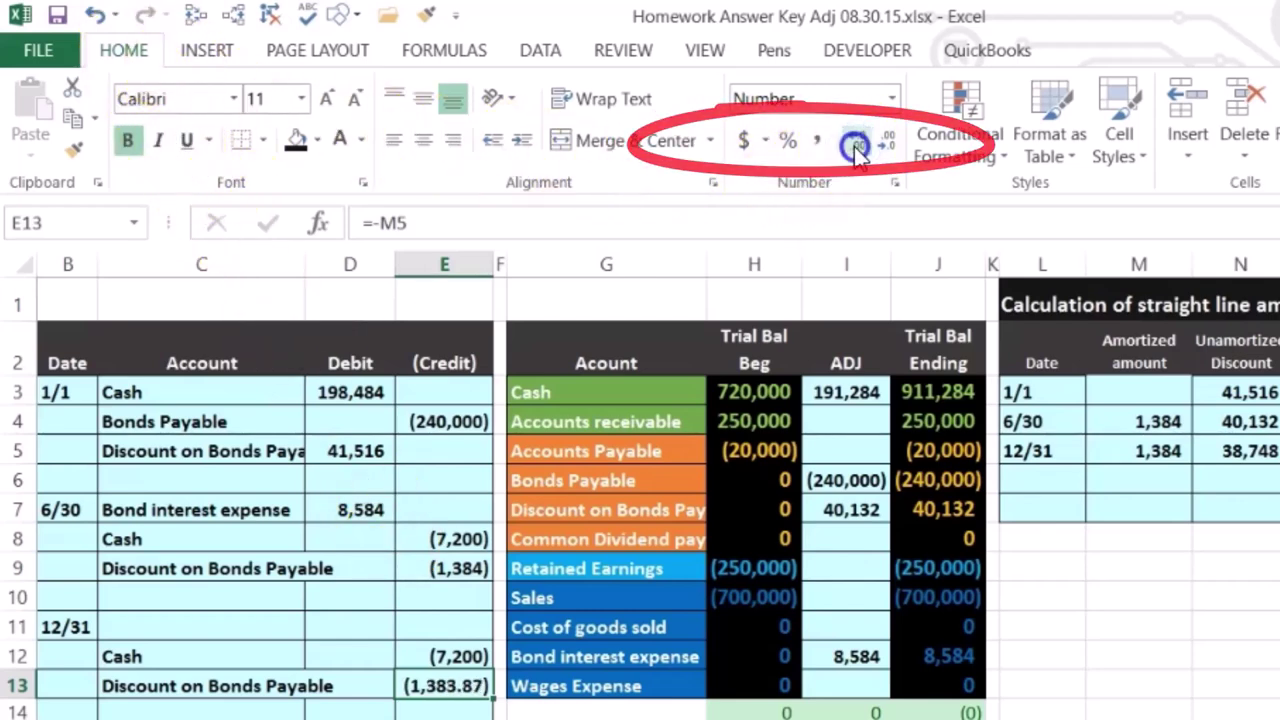
click(884, 141)
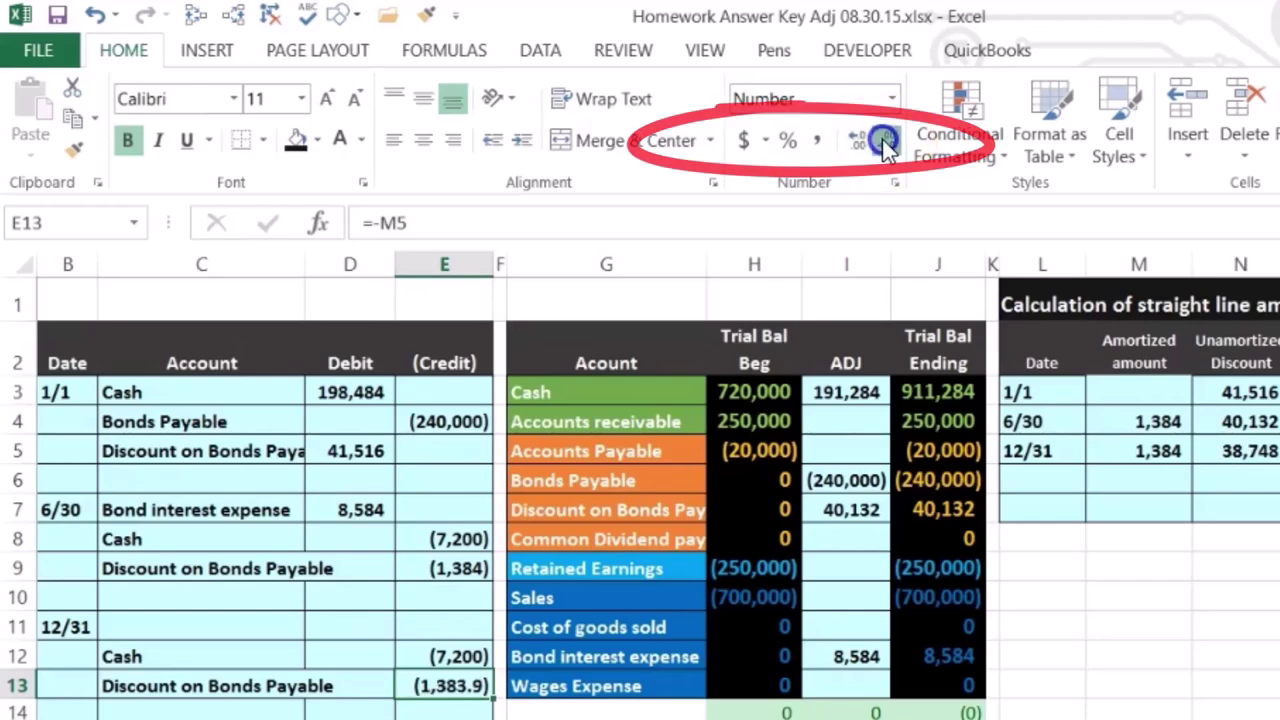
click(878, 141)
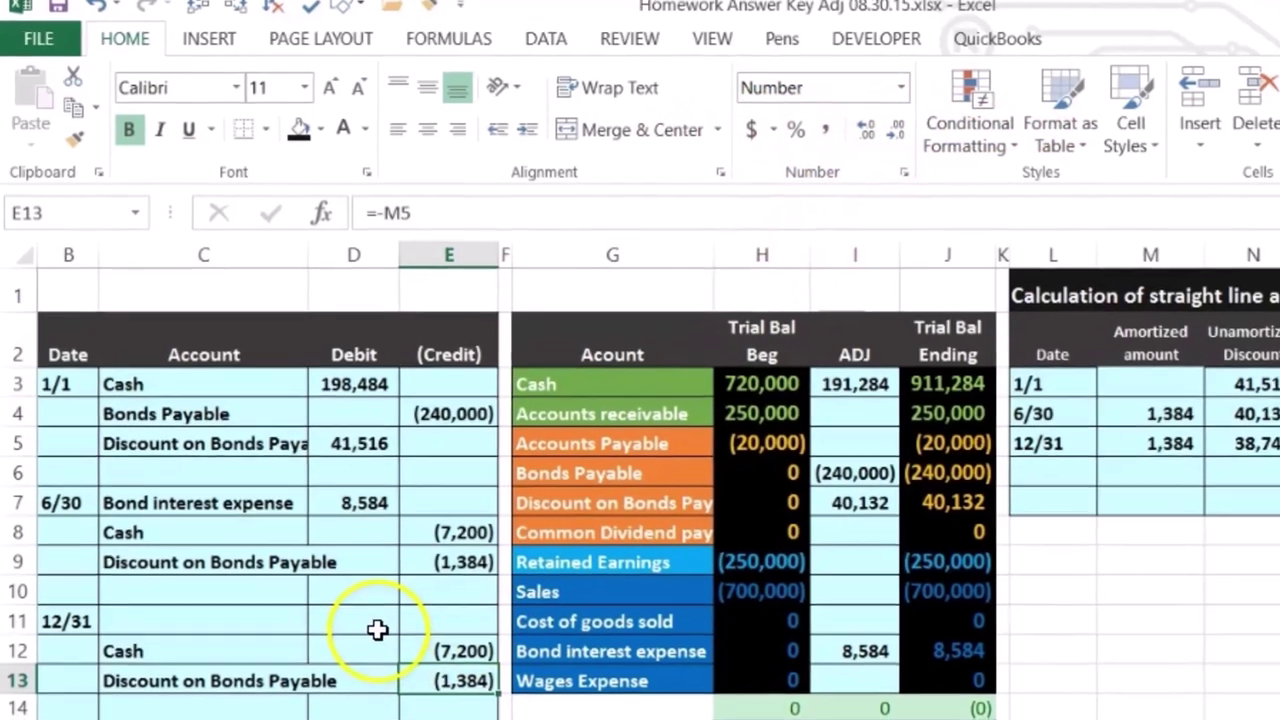
- Copy the Bond interest expense account name from G12 and paste it as values in C11, beside the 12/31 date
click(372, 627)
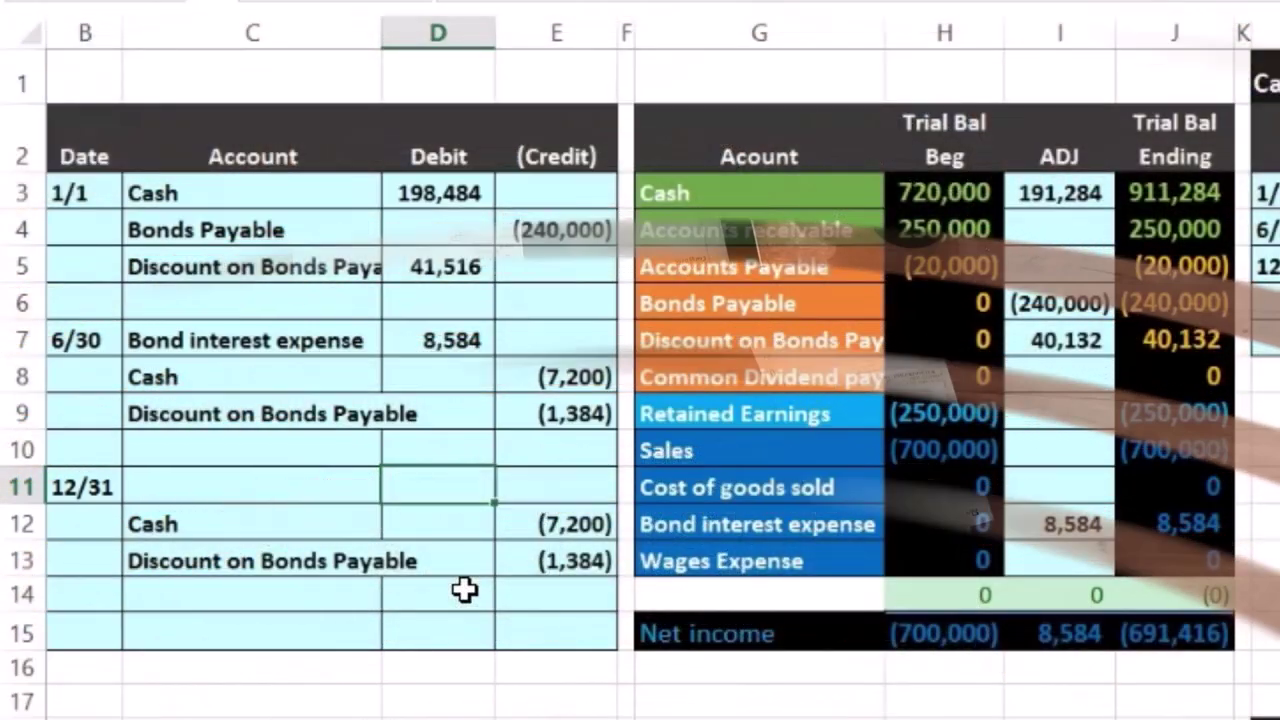
click(692, 524)
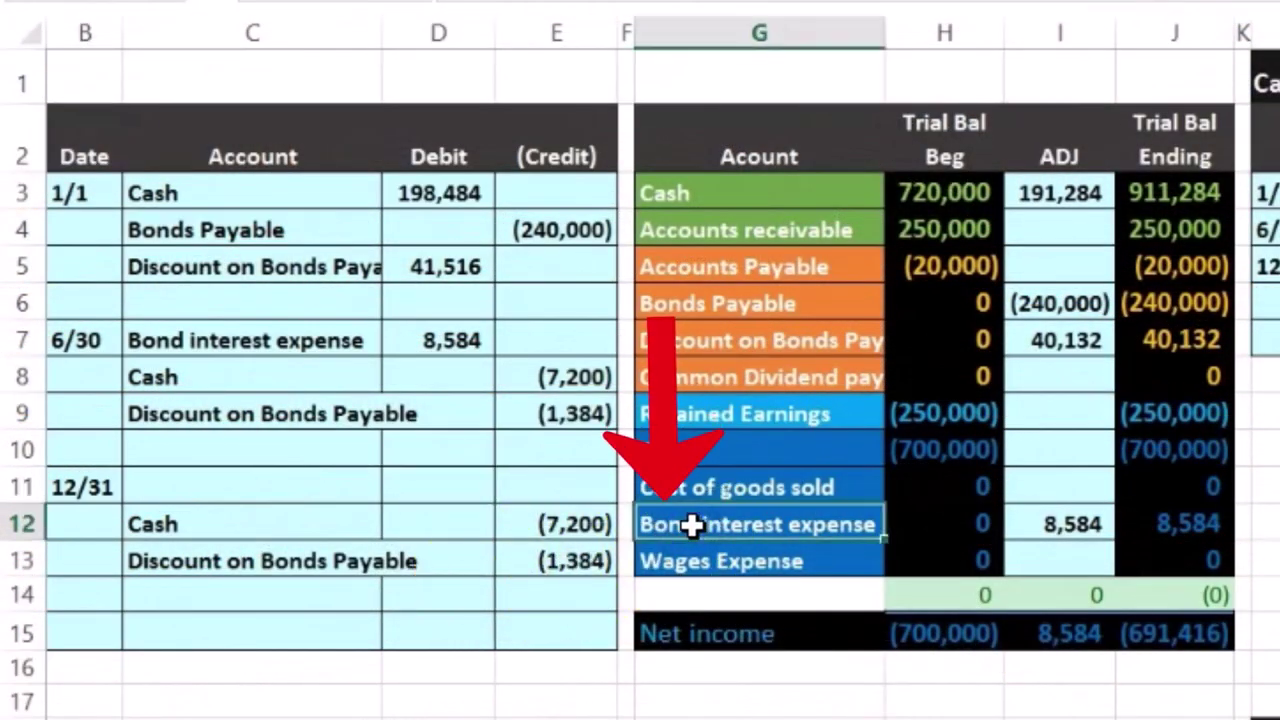
drag(786, 521, 1174, 532)
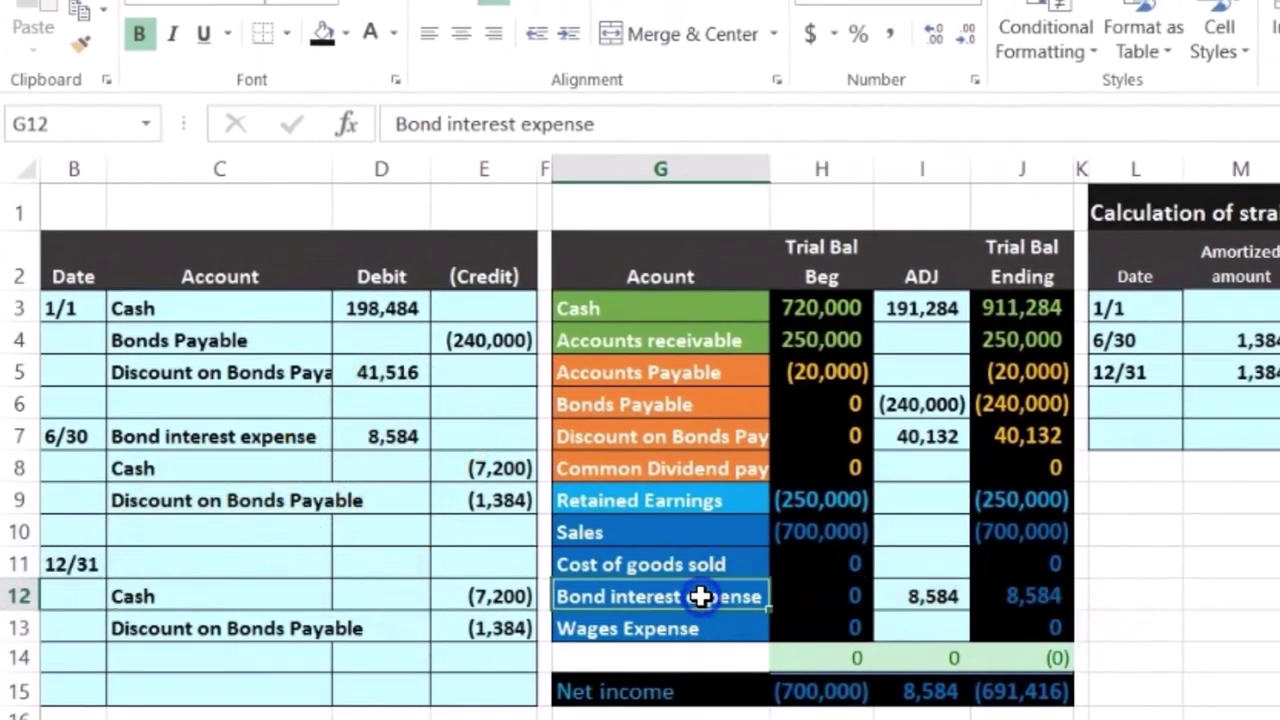
right_click(710, 590)
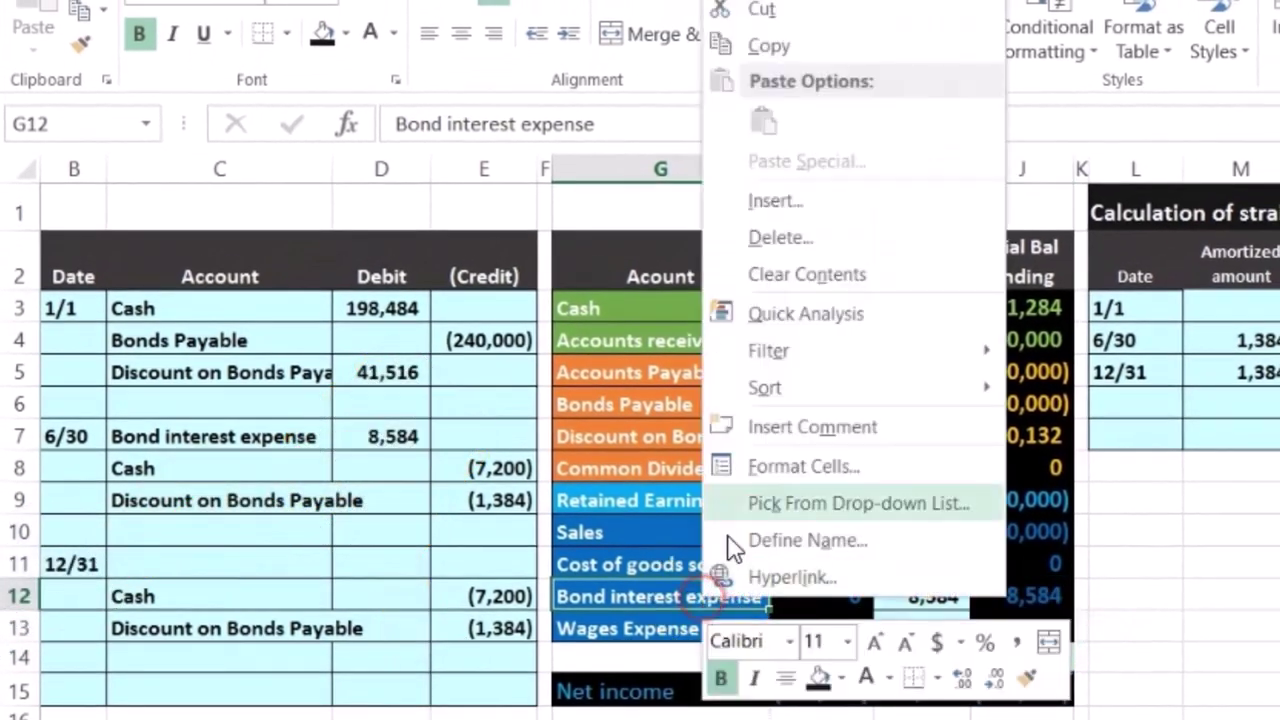
click(762, 47)
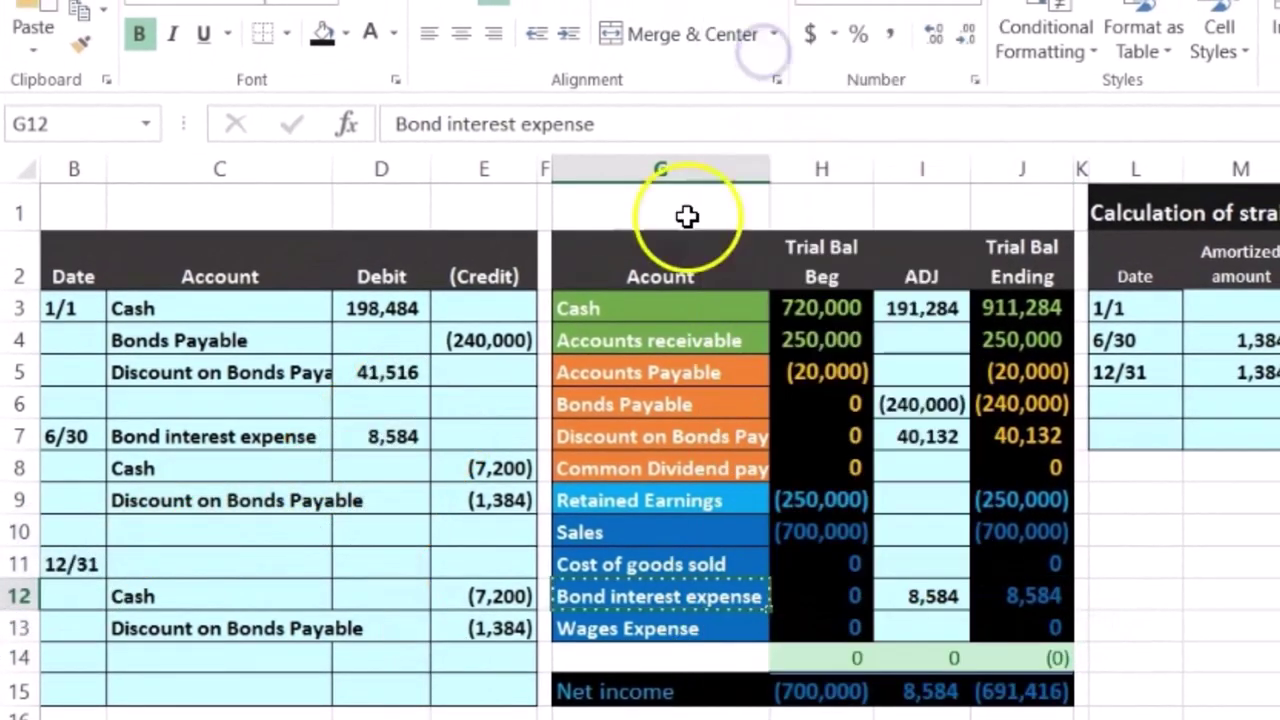
click(198, 560)
right_click(198, 560)
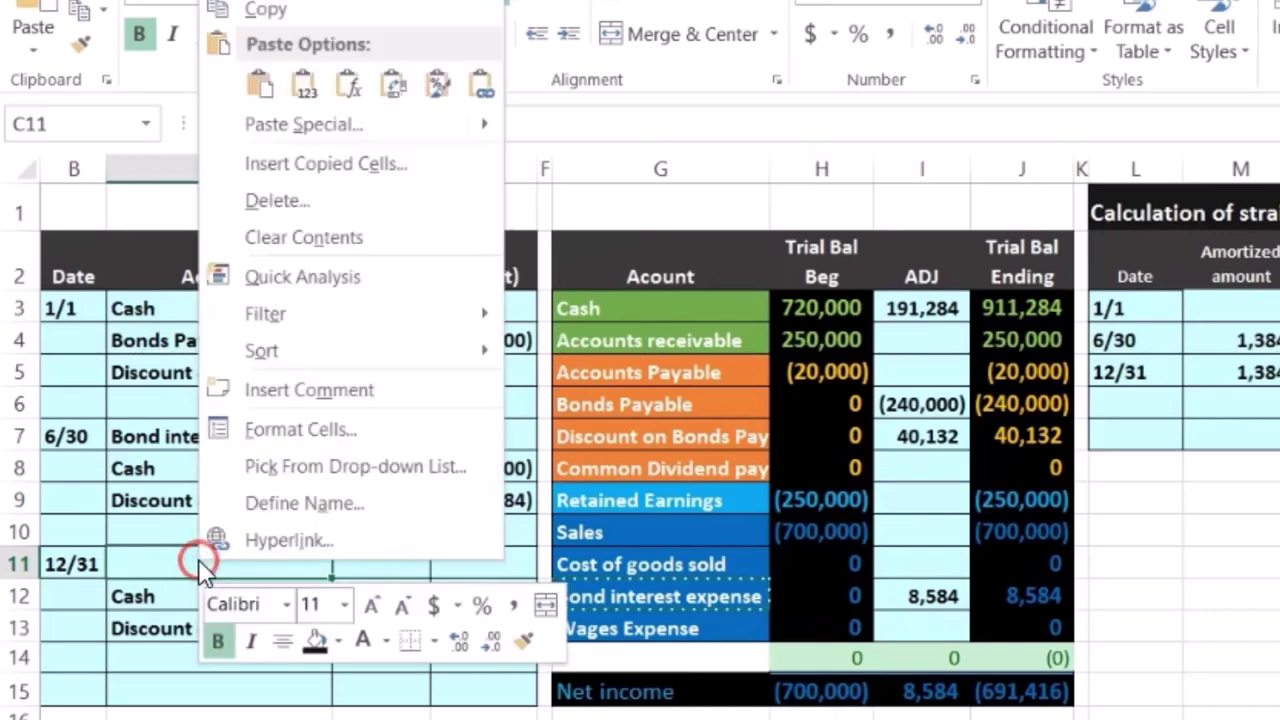
click(299, 86)
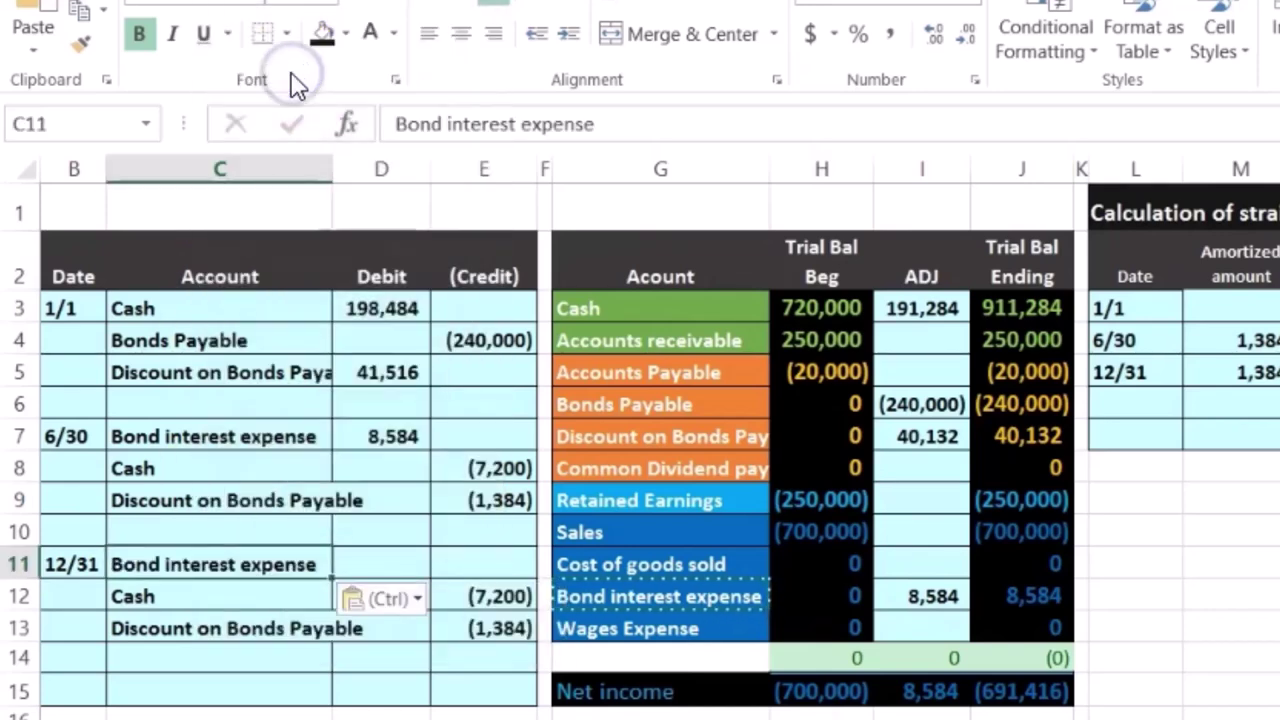
- Debit Bond interest expense in D11 with the negative sum of the credits below, -SUM(D12:E13), and check the entry's balance
click(366, 563)
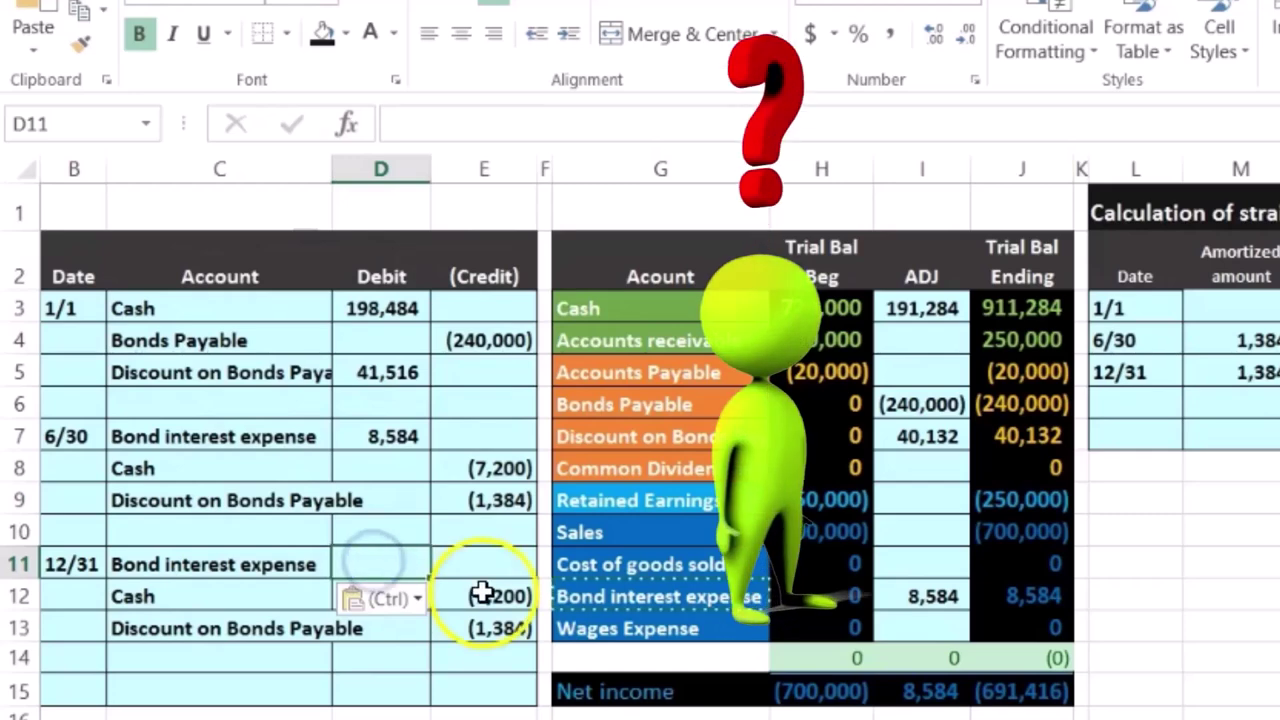
drag(504, 594, 498, 628)
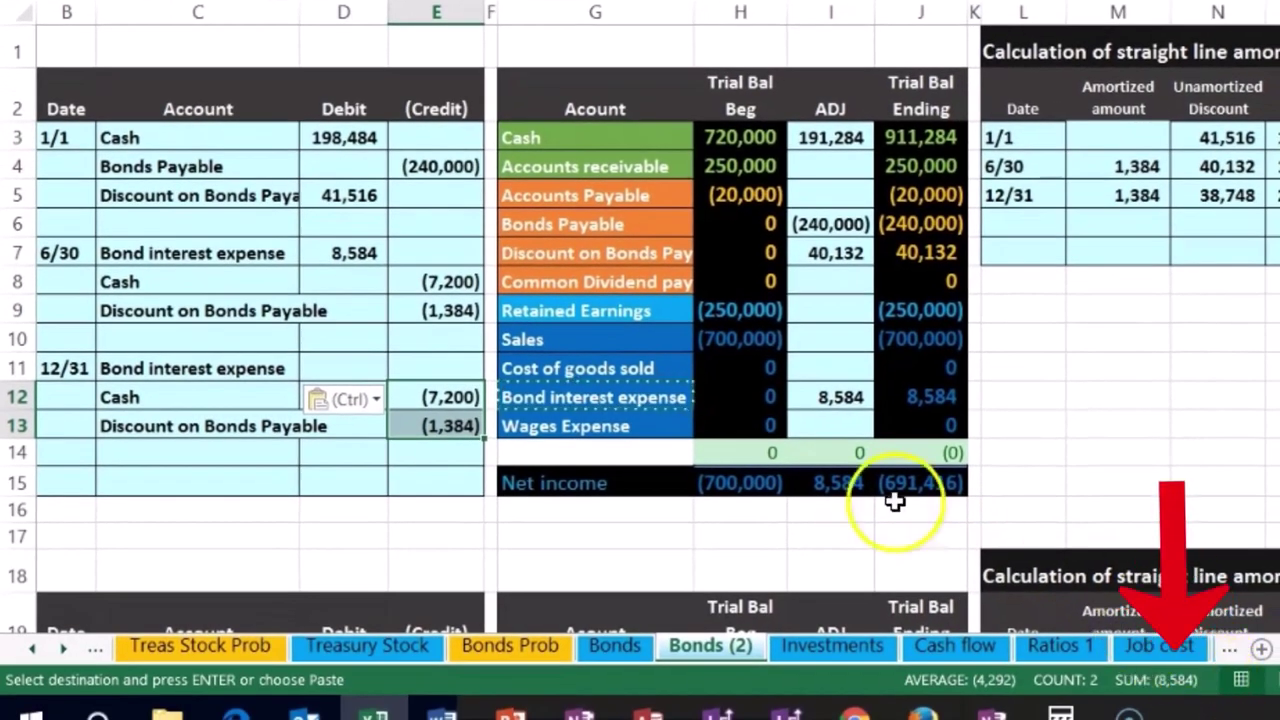
click(356, 360)
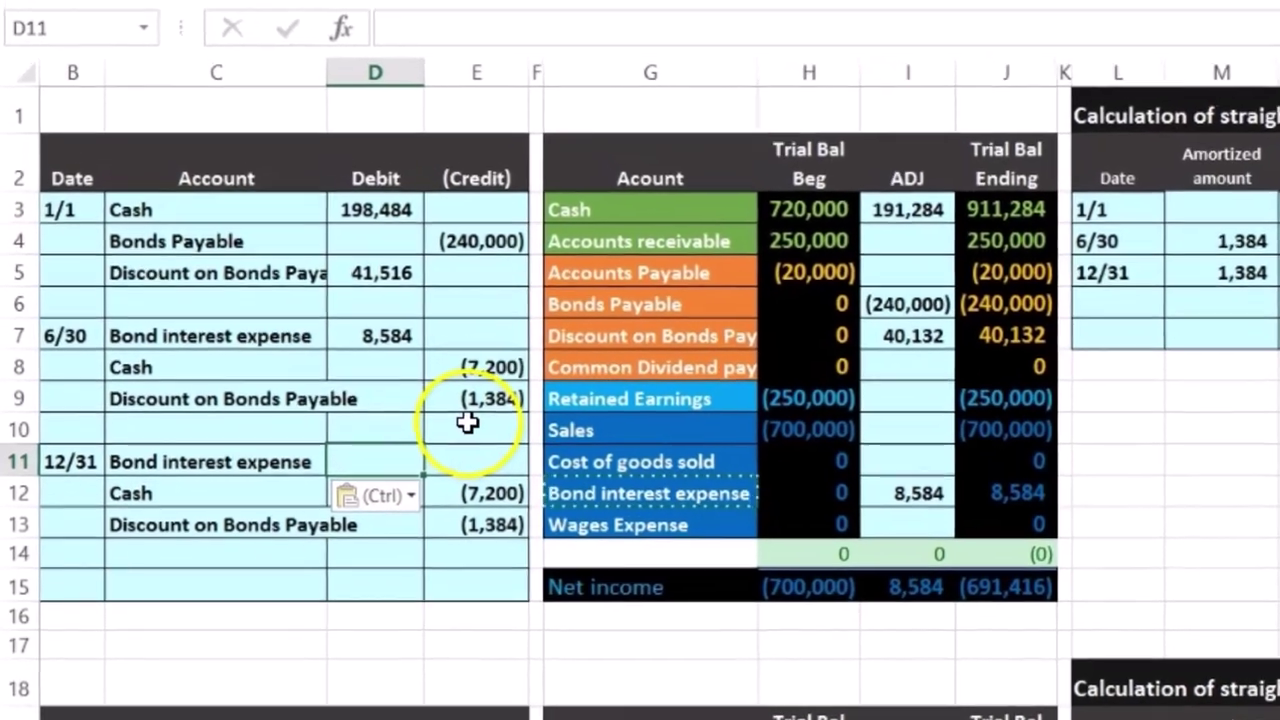
text(-sum()
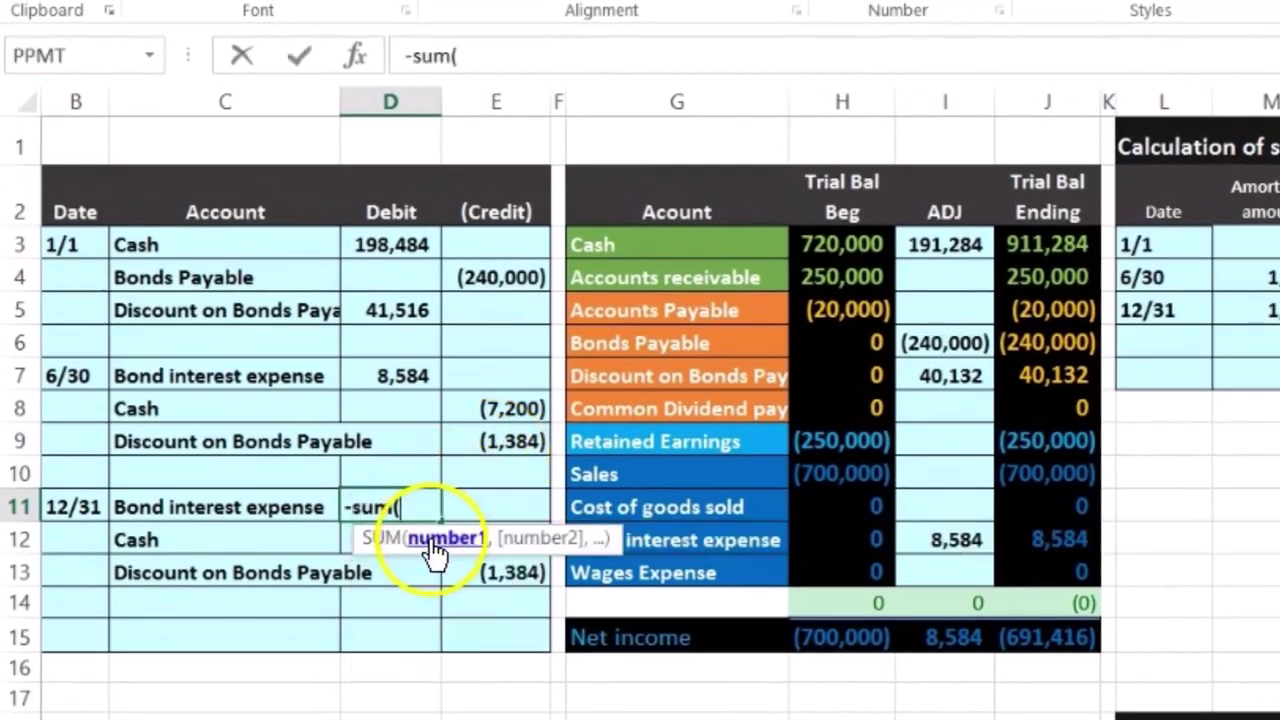
drag(606, 548, 665, 457)
drag(527, 576, 424, 548)
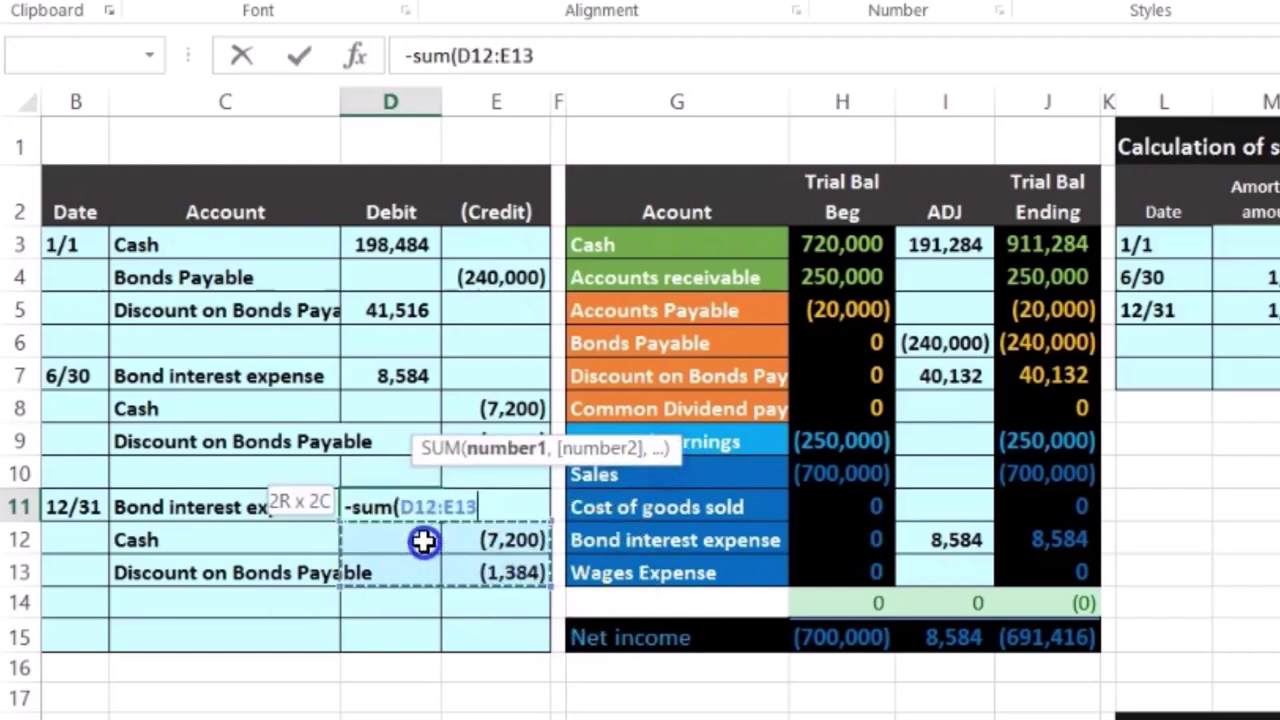
key(Return)
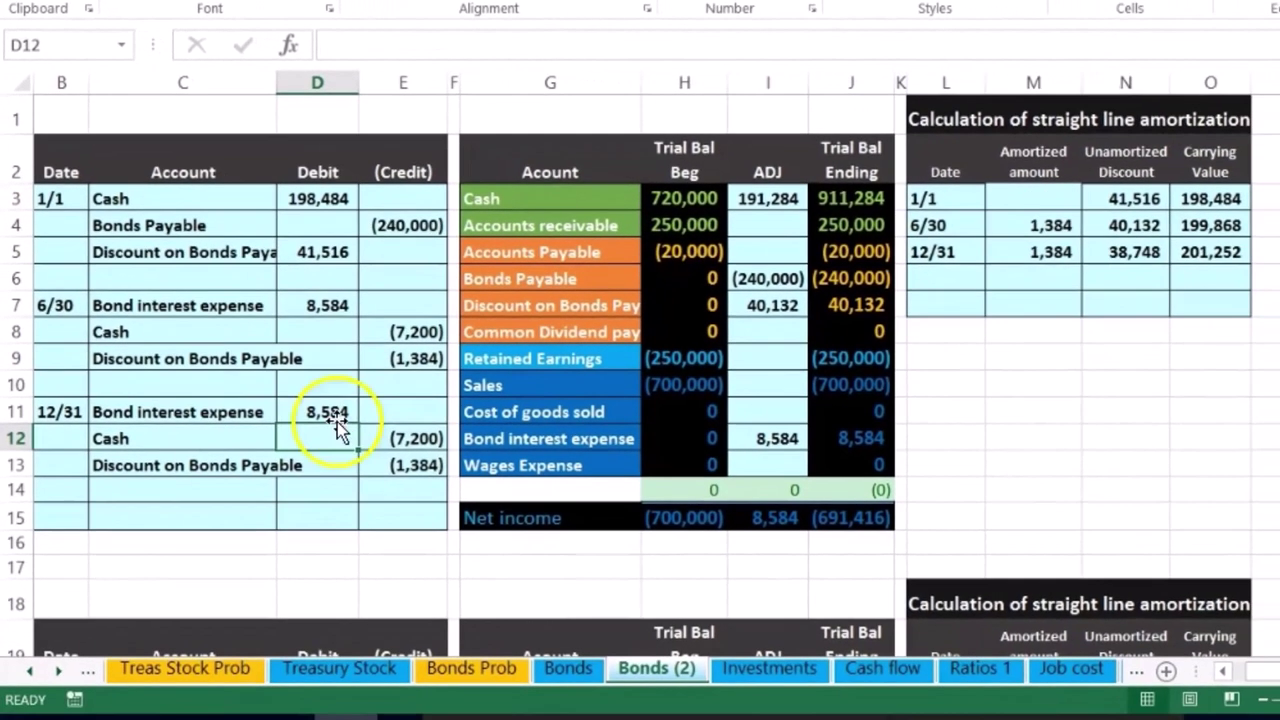
drag(337, 420, 380, 457)
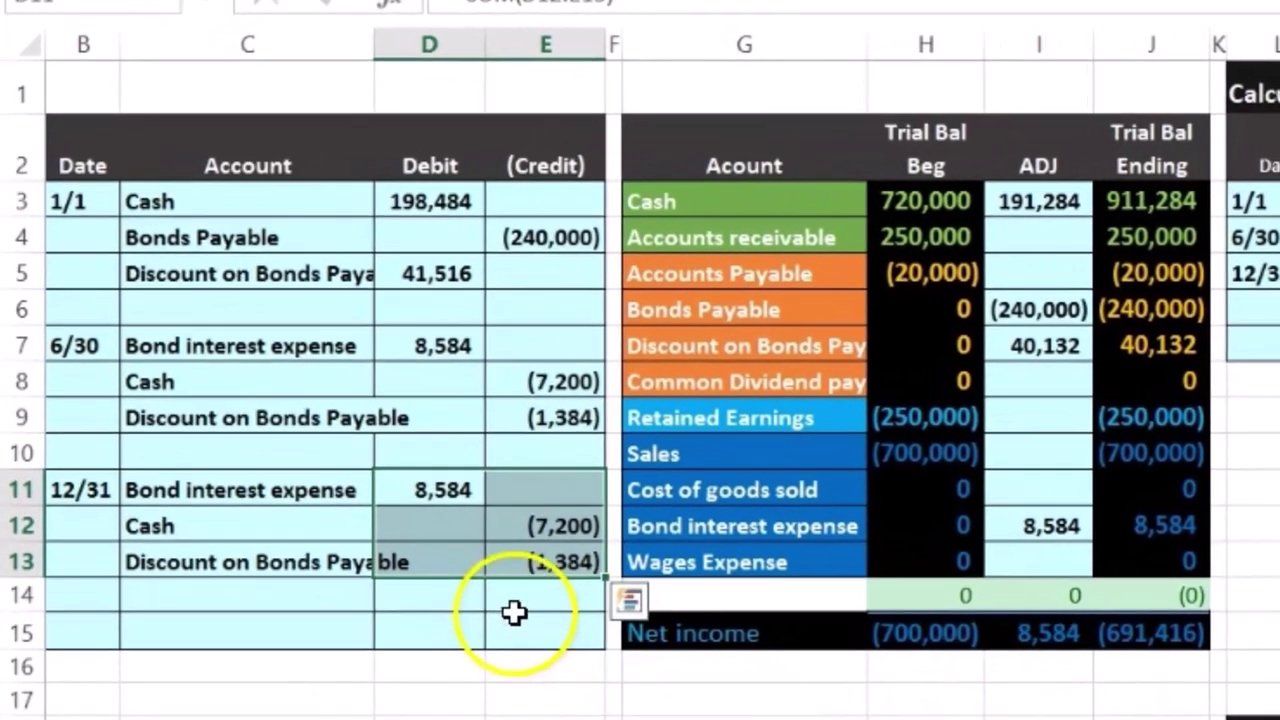
click(367, 491)
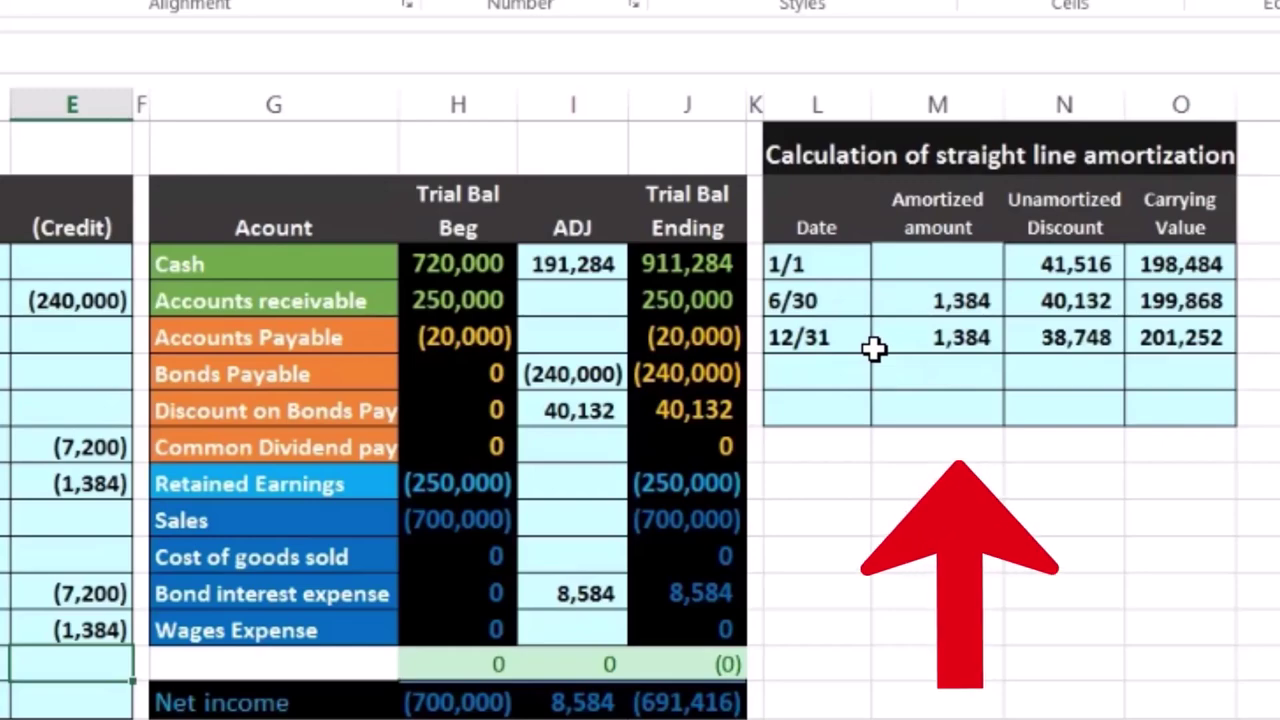
- Post the 12/31 interest debit to the Bond interest expense adjustment in I12 by extending its formula to =D7+D11
click(0, 556)
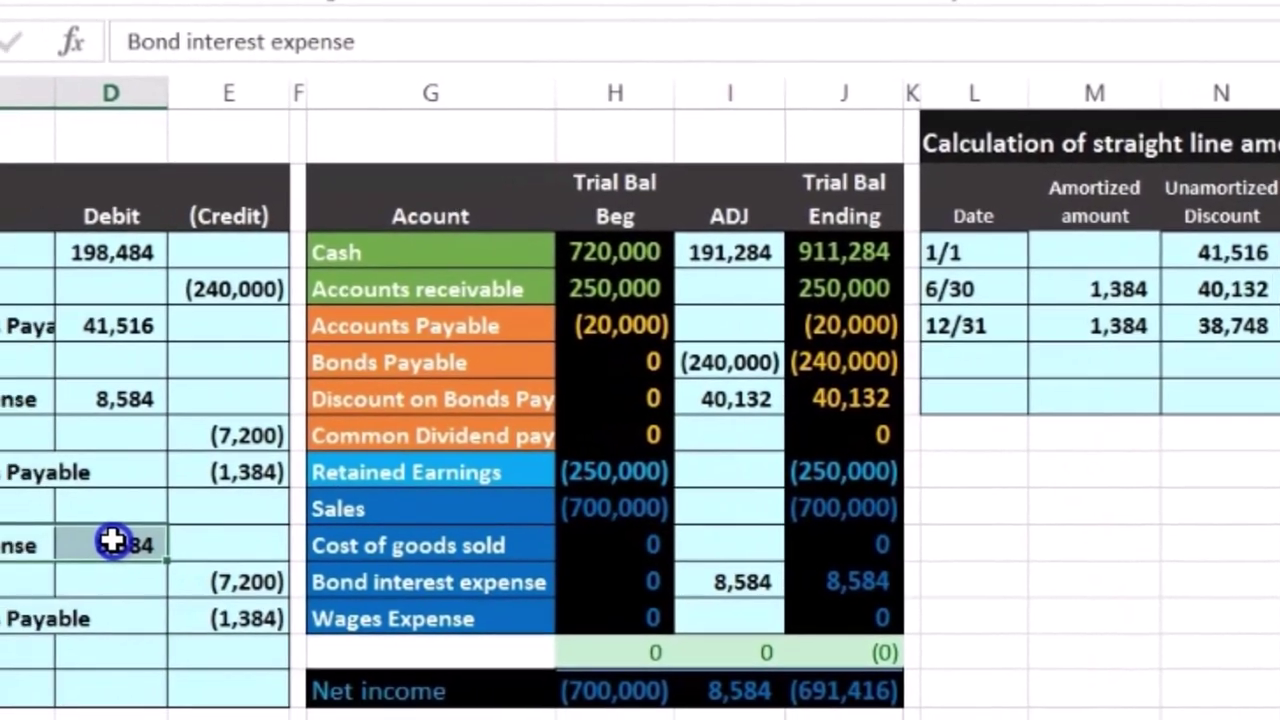
shift+click(0, 556)
click(558, 566)
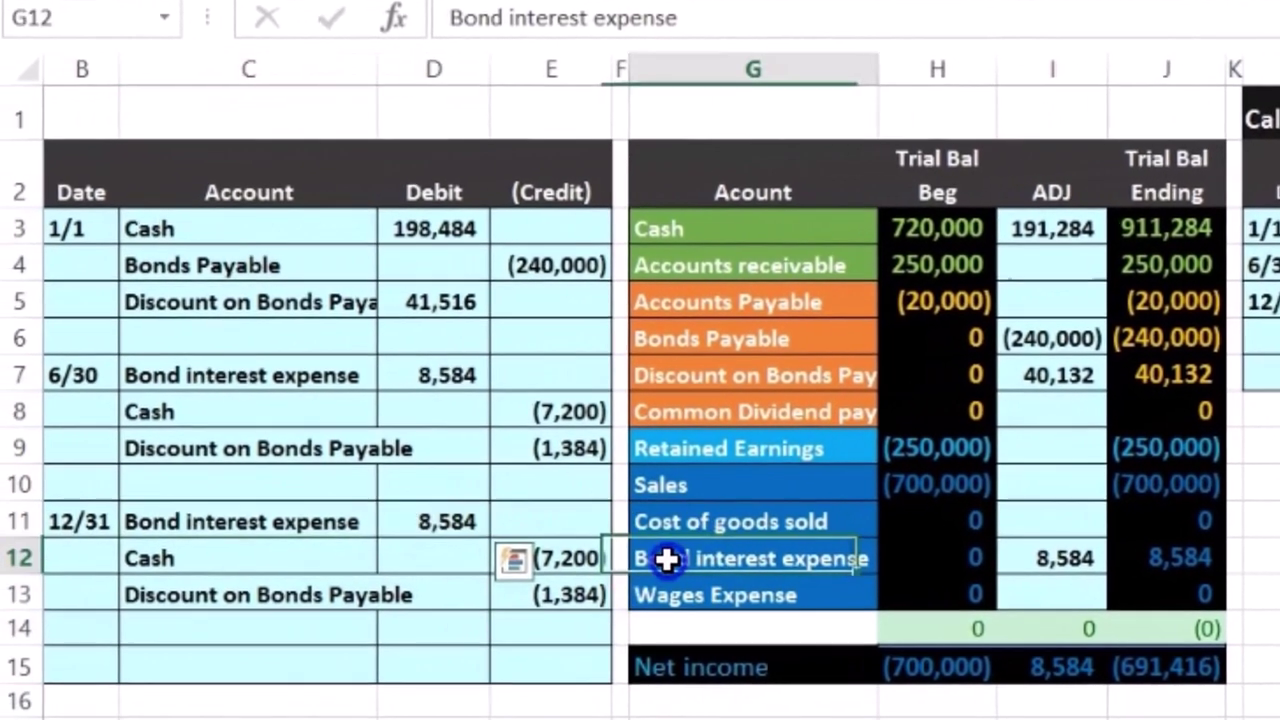
click(925, 560)
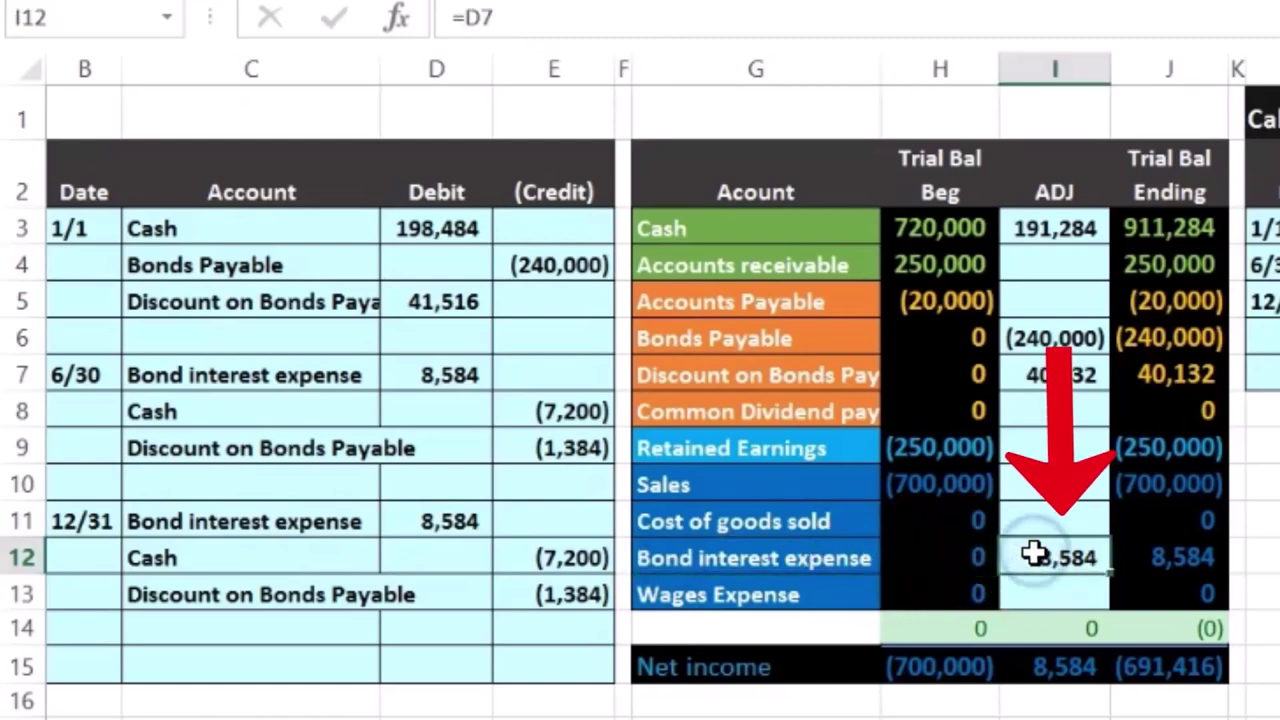
double_click(1035, 556)
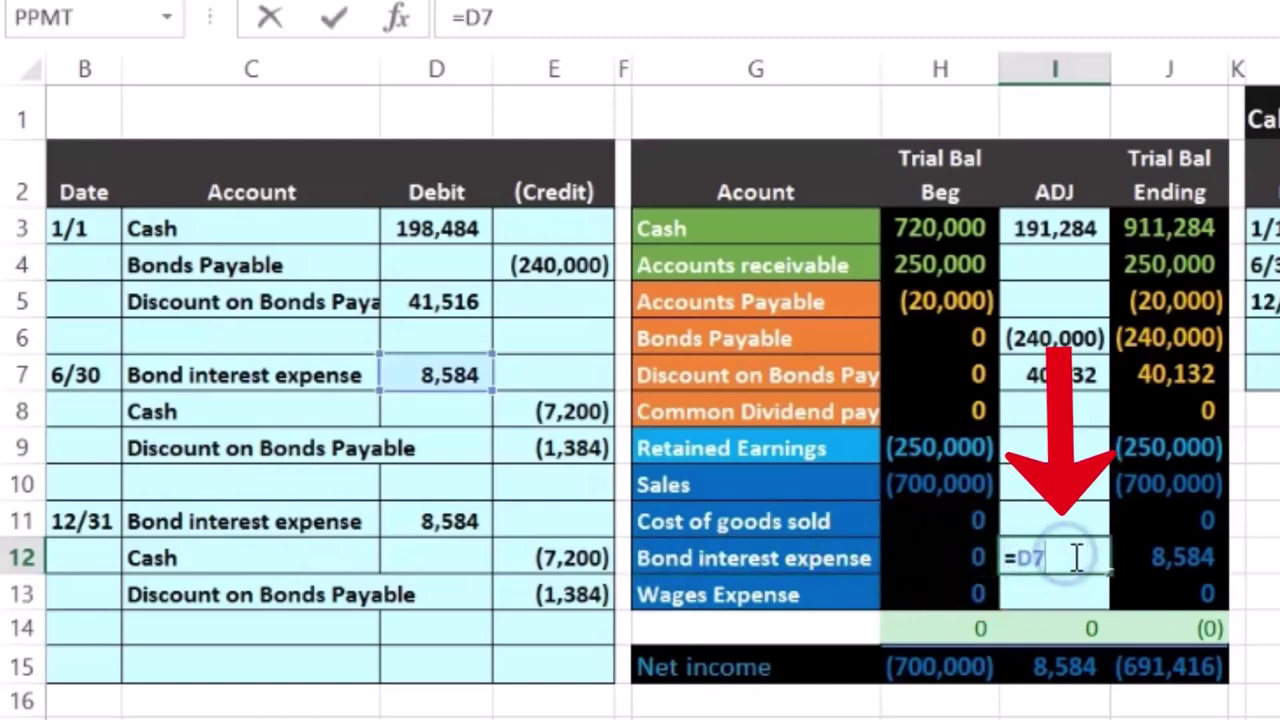
click(480, 523)
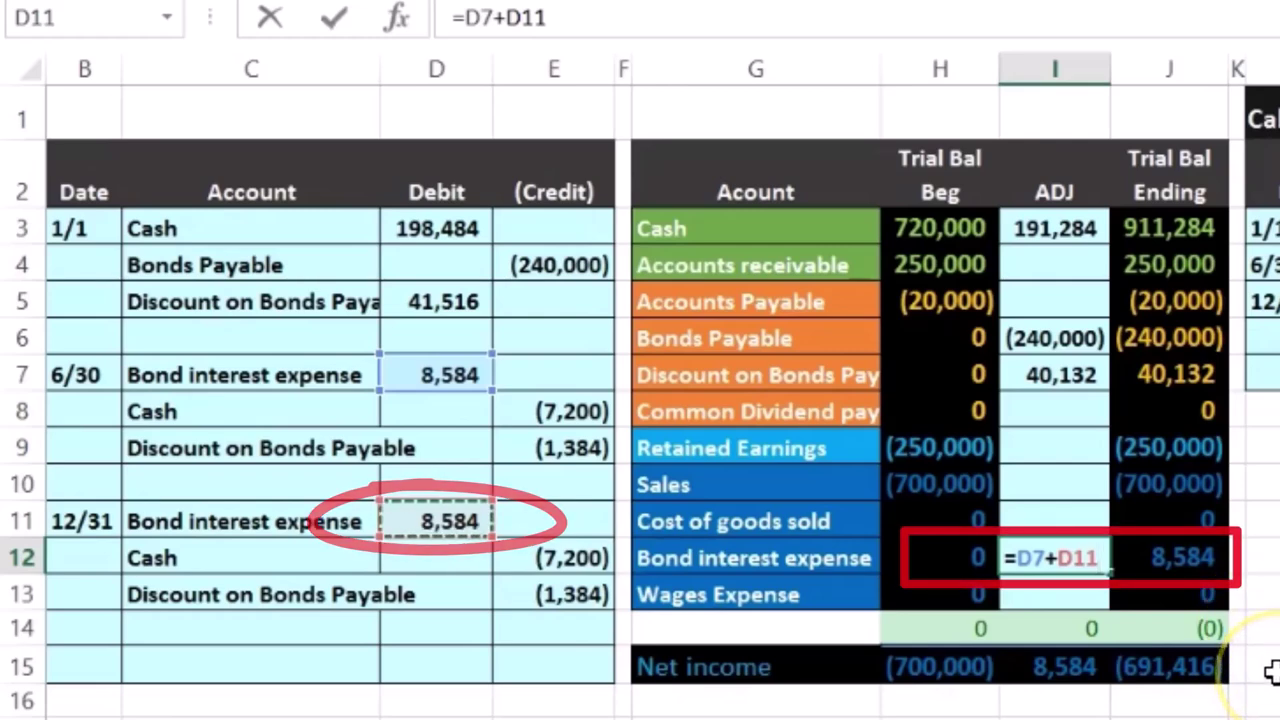
key(Return)
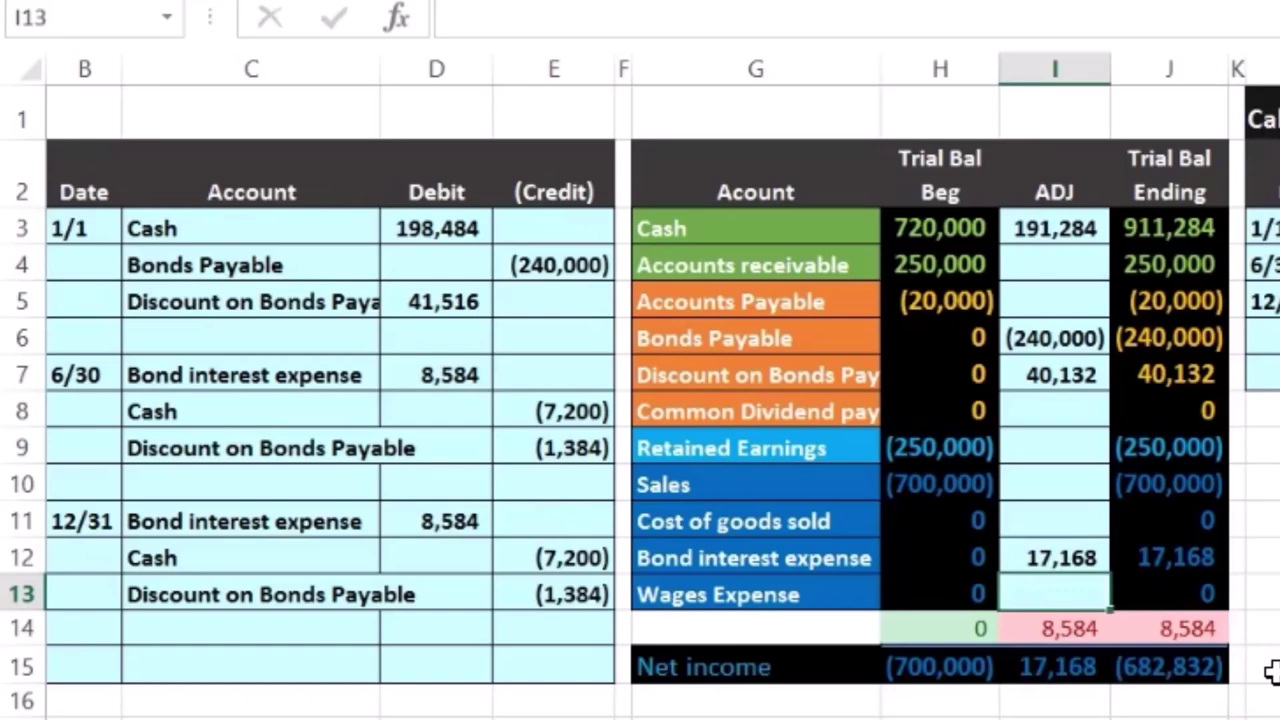
- Post the 12/31 cash credit to the Cash adjustment in I3 by extending its formula to =D3+E8+E12
drag(337, 557, 526, 553)
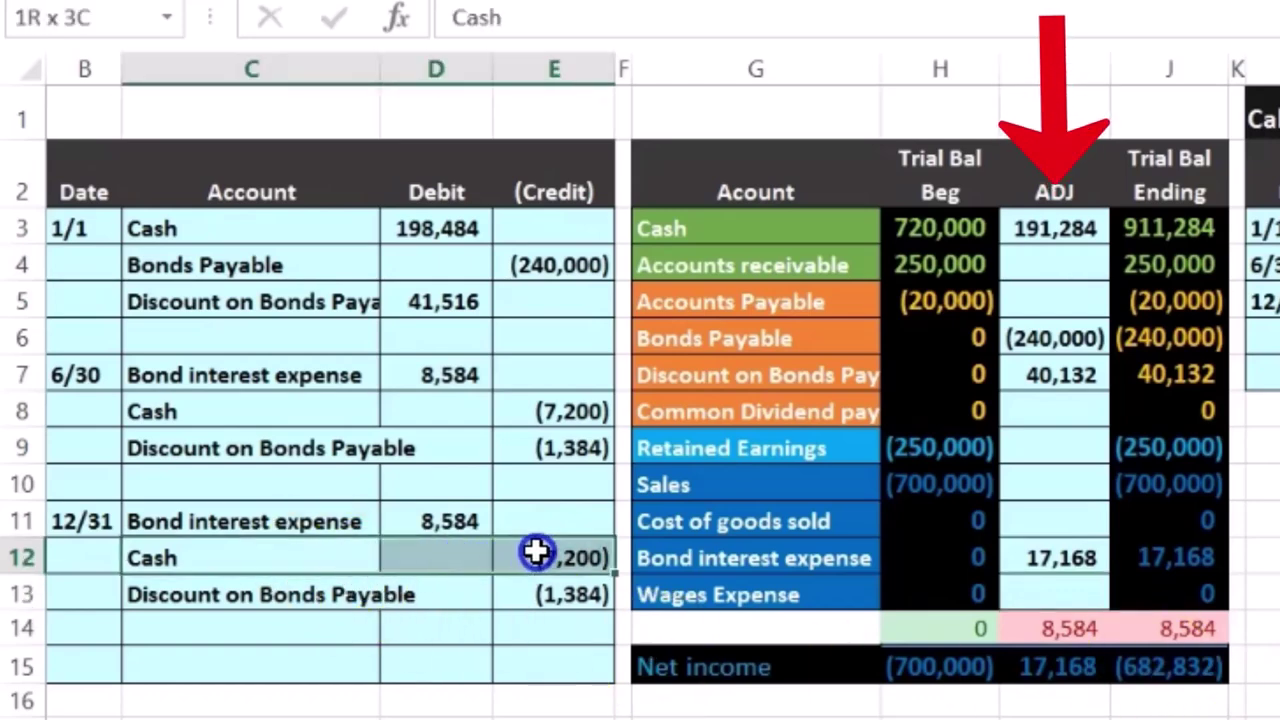
click(711, 223)
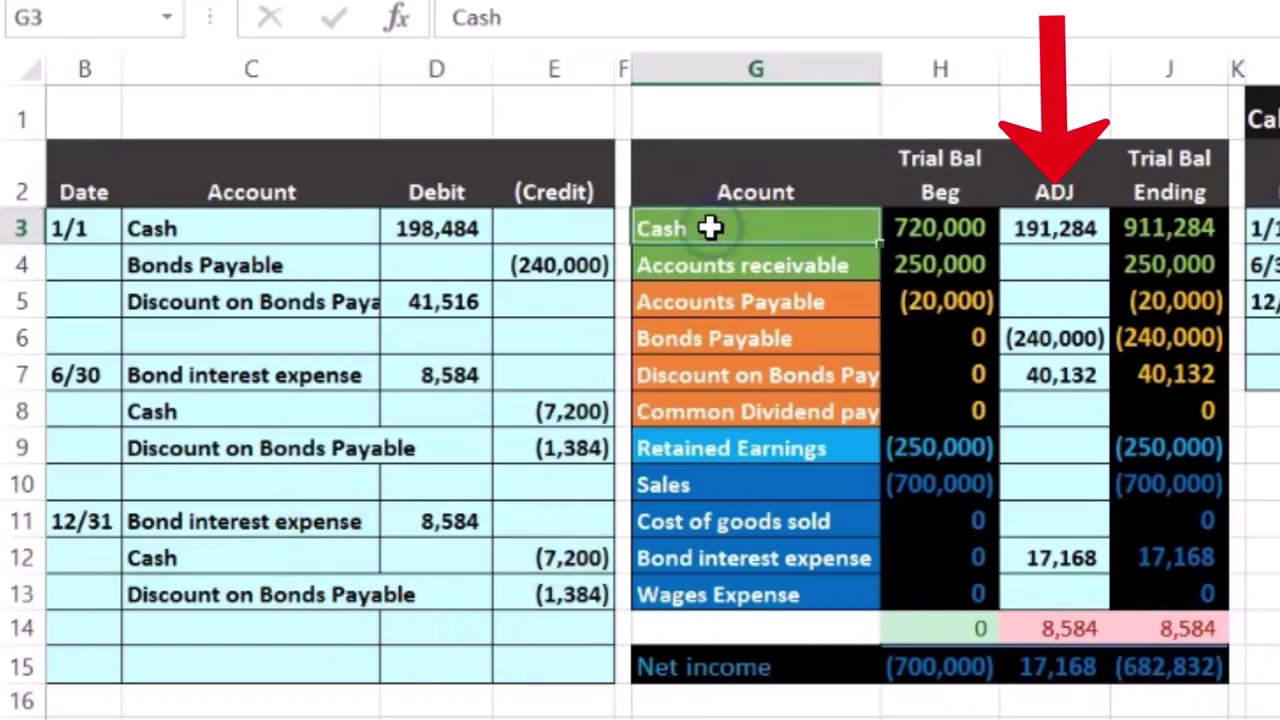
click(1055, 229)
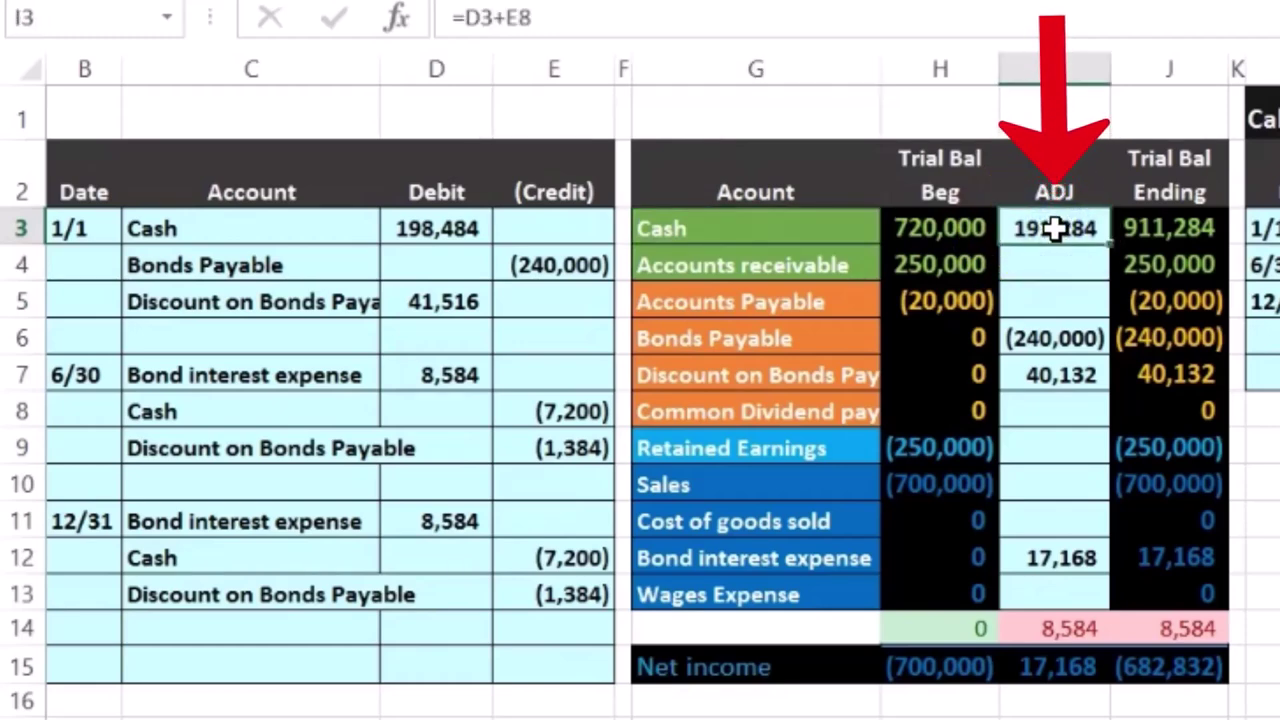
double_click(1048, 229)
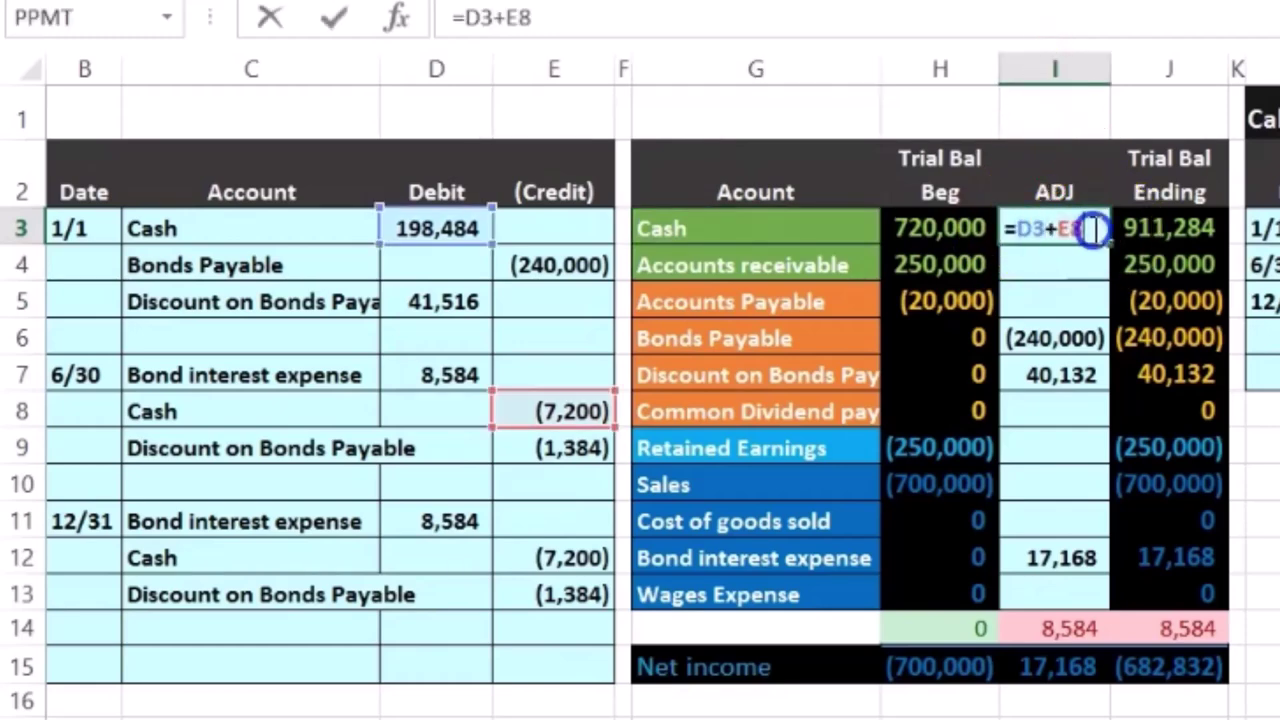
text(+)
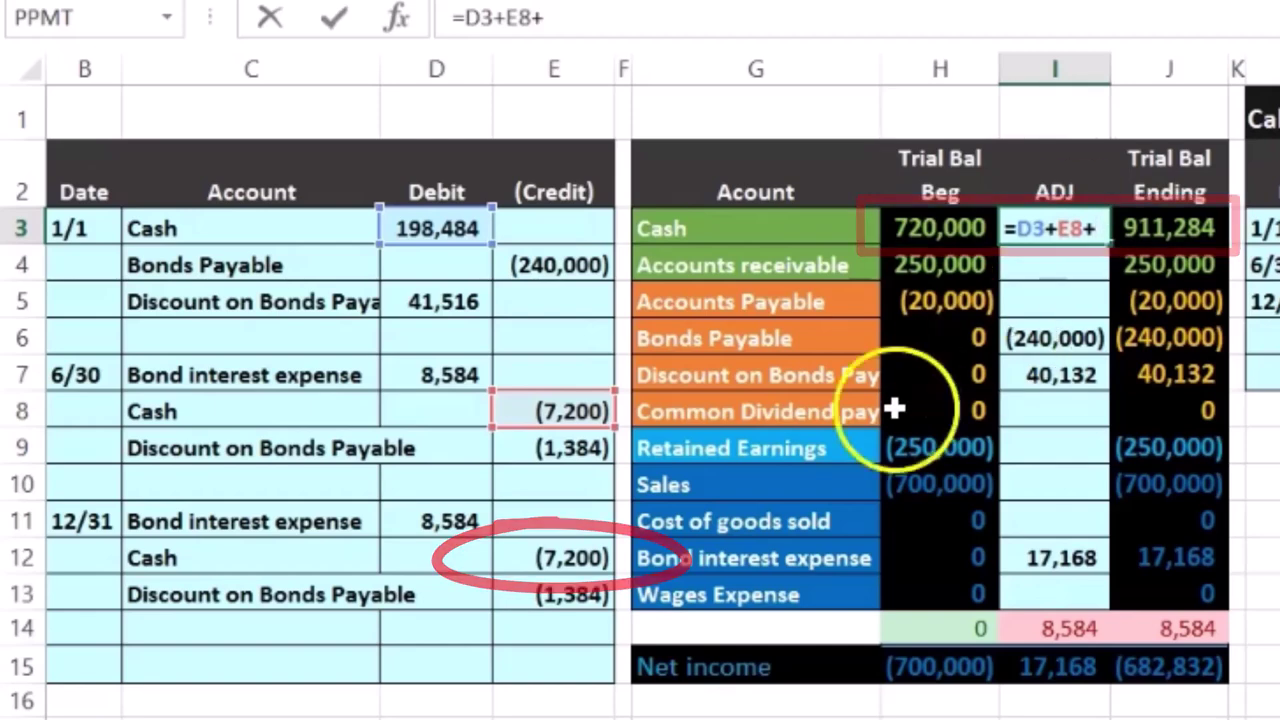
click(588, 555)
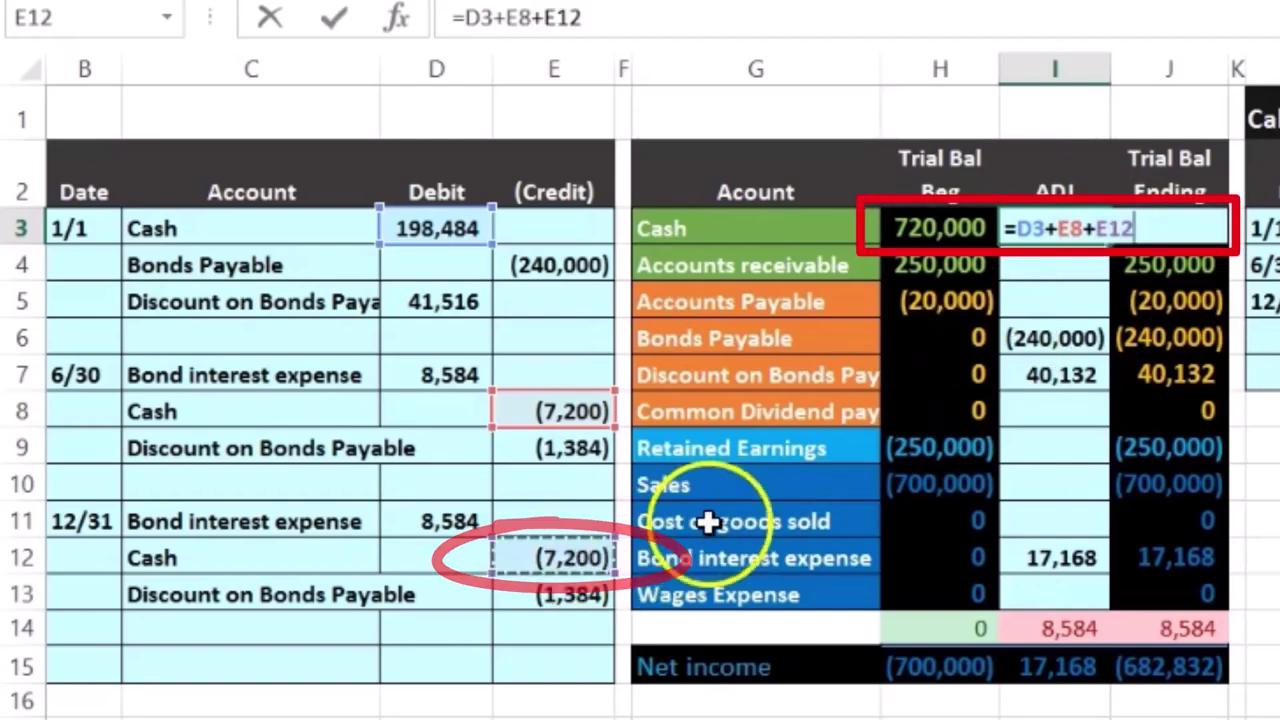
key(Return)
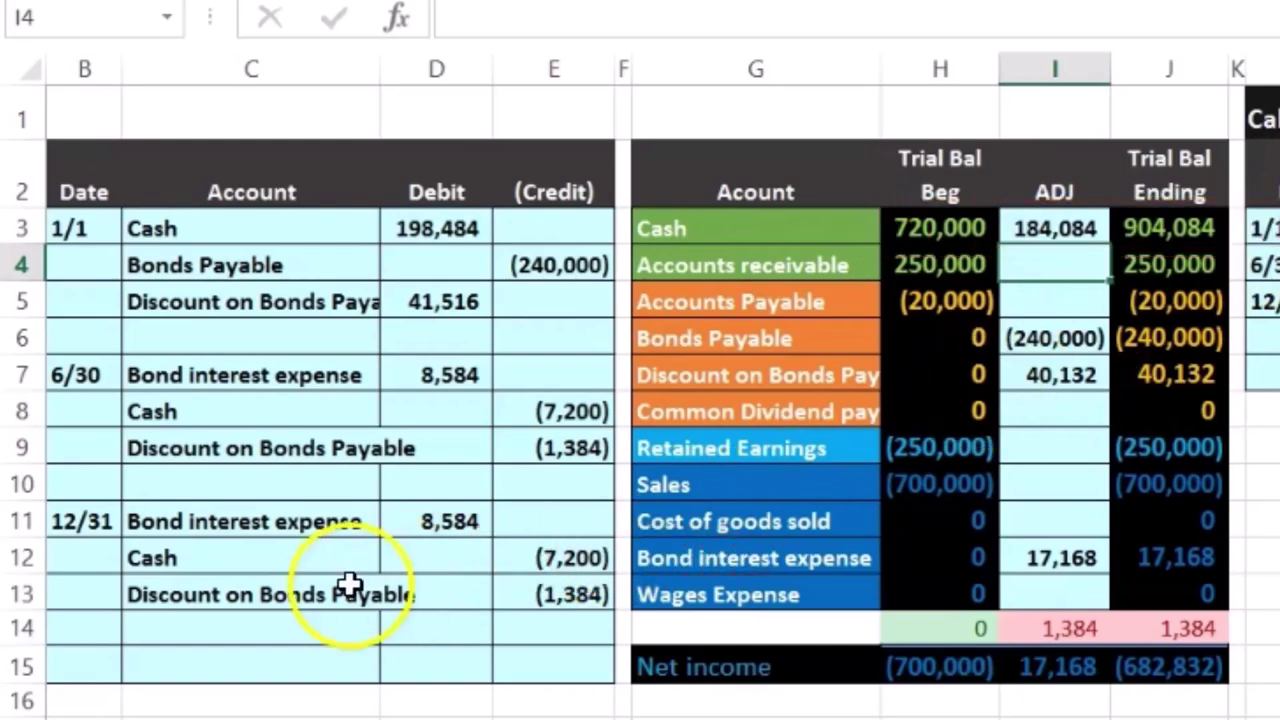
- Post the 12/31 discount credit to the Discount on Bonds Payable adjustment in I7 by extending its formula to =D5+E9+E13
click(388, 598)
drag(388, 598, 531, 600)
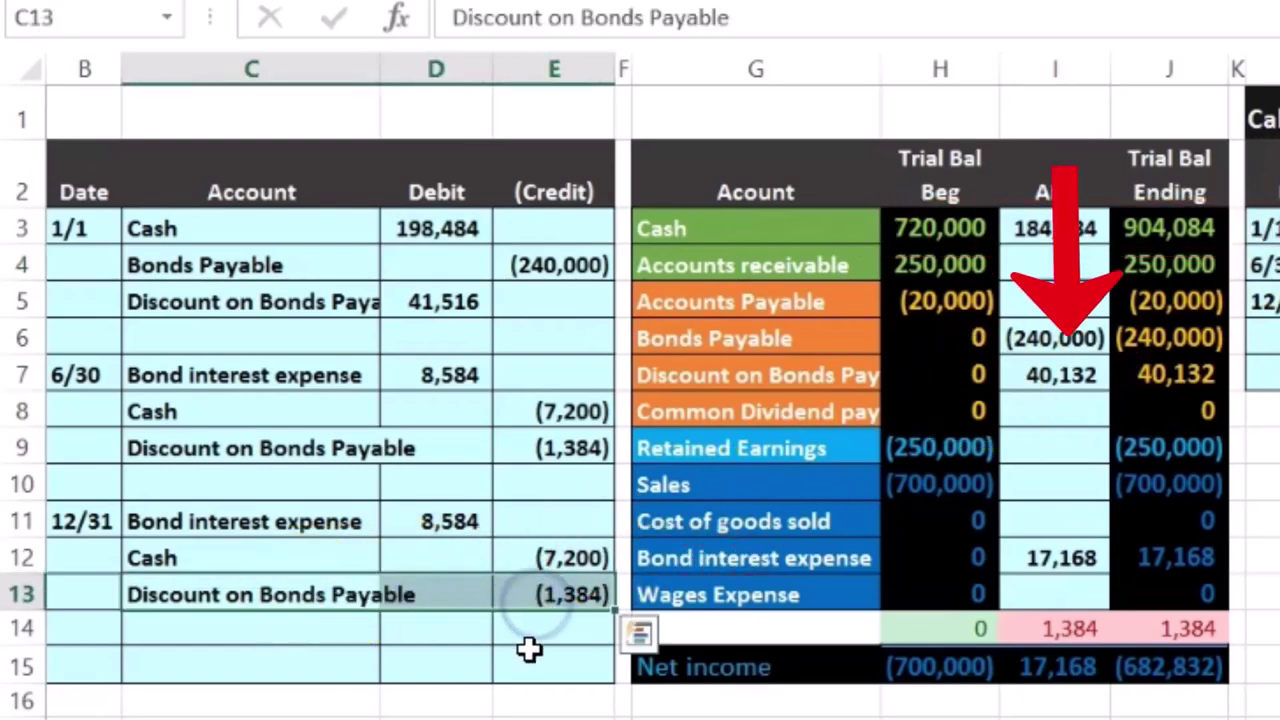
click(737, 375)
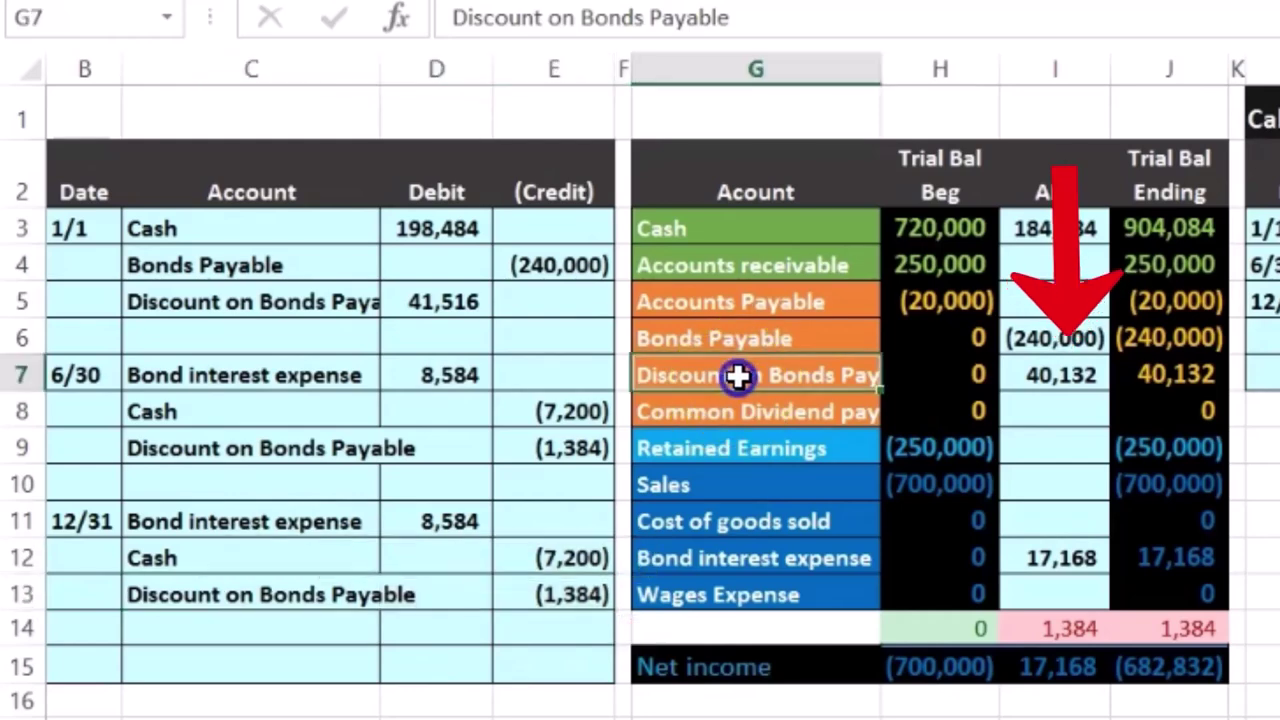
click(1050, 375)
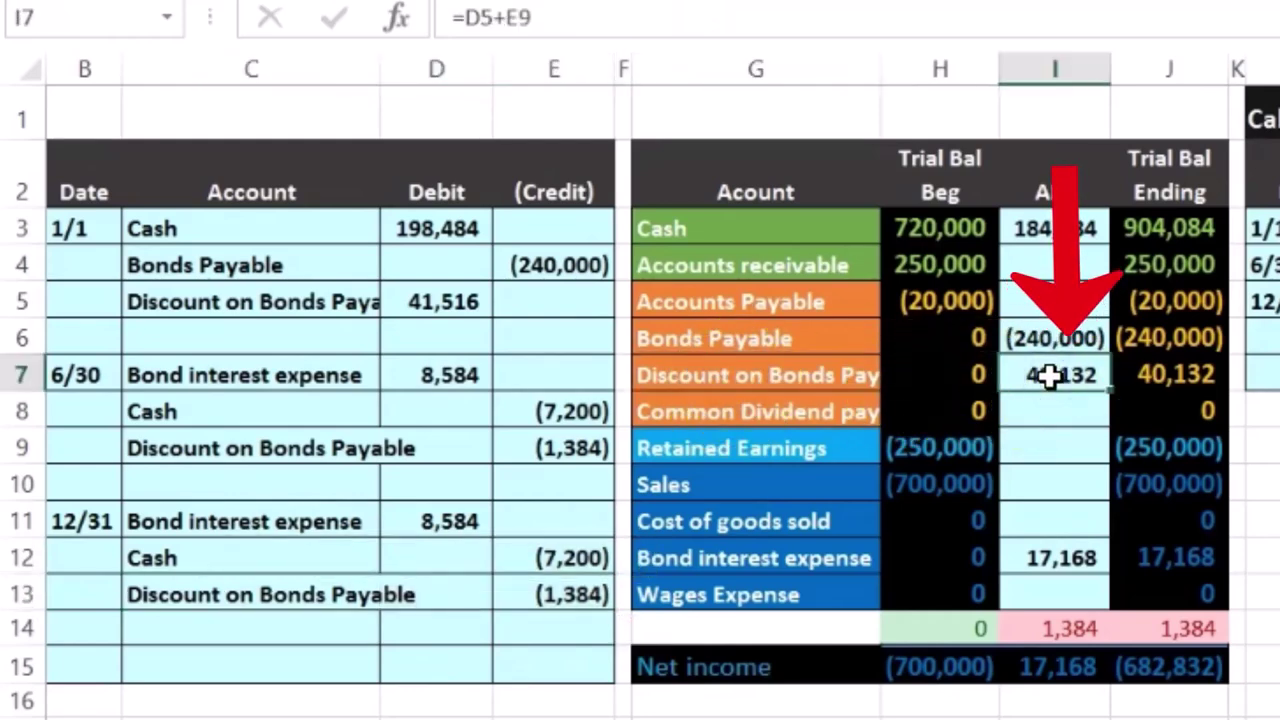
double_click(1050, 375)
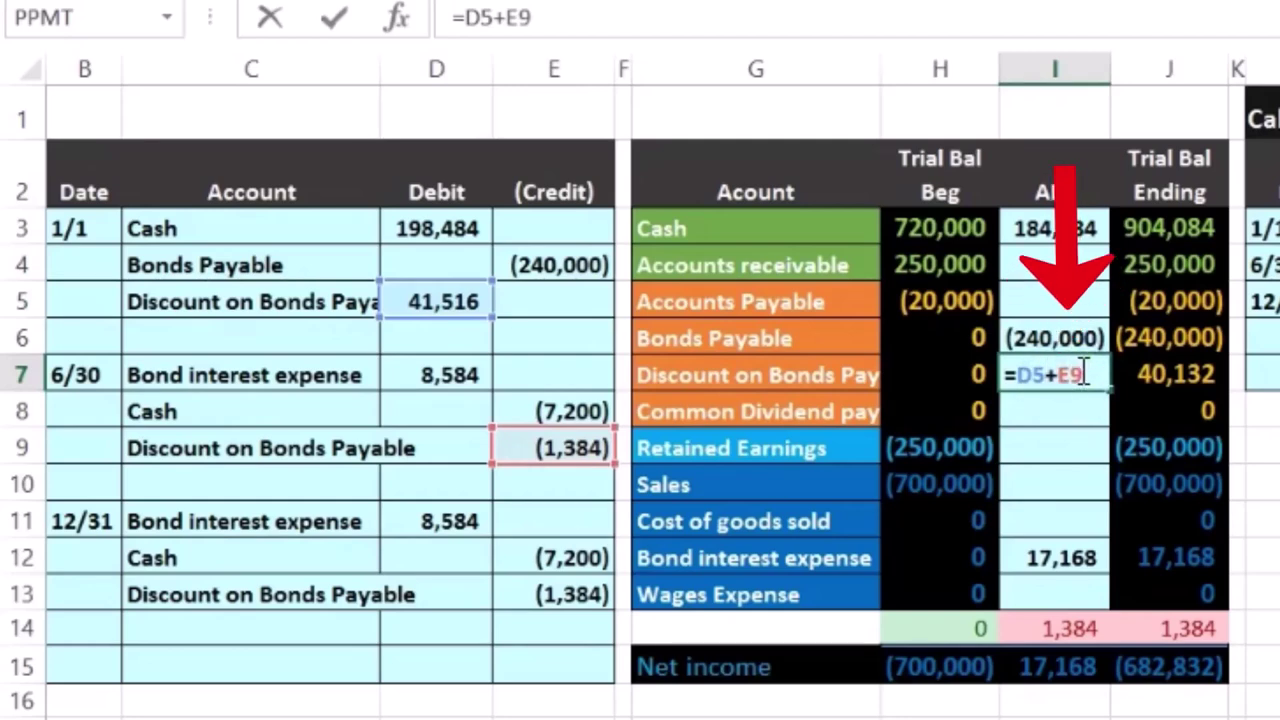
click(584, 598)
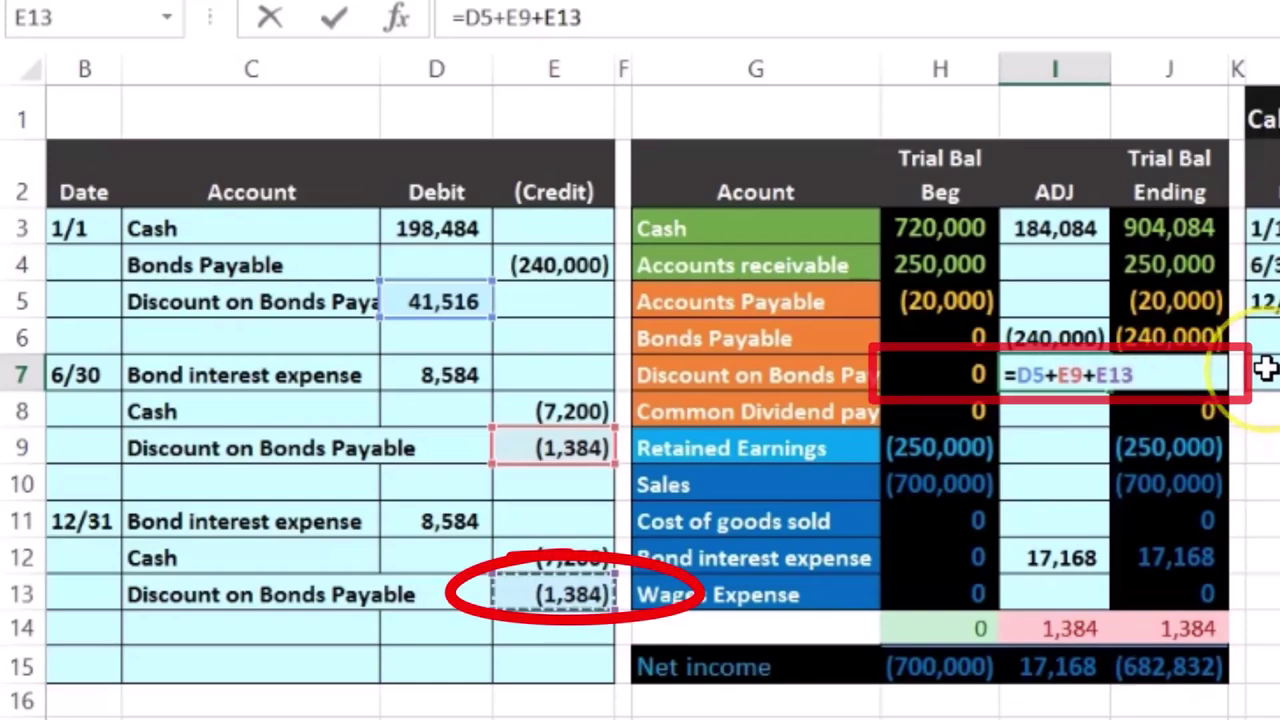
key(F2)
key(Return)
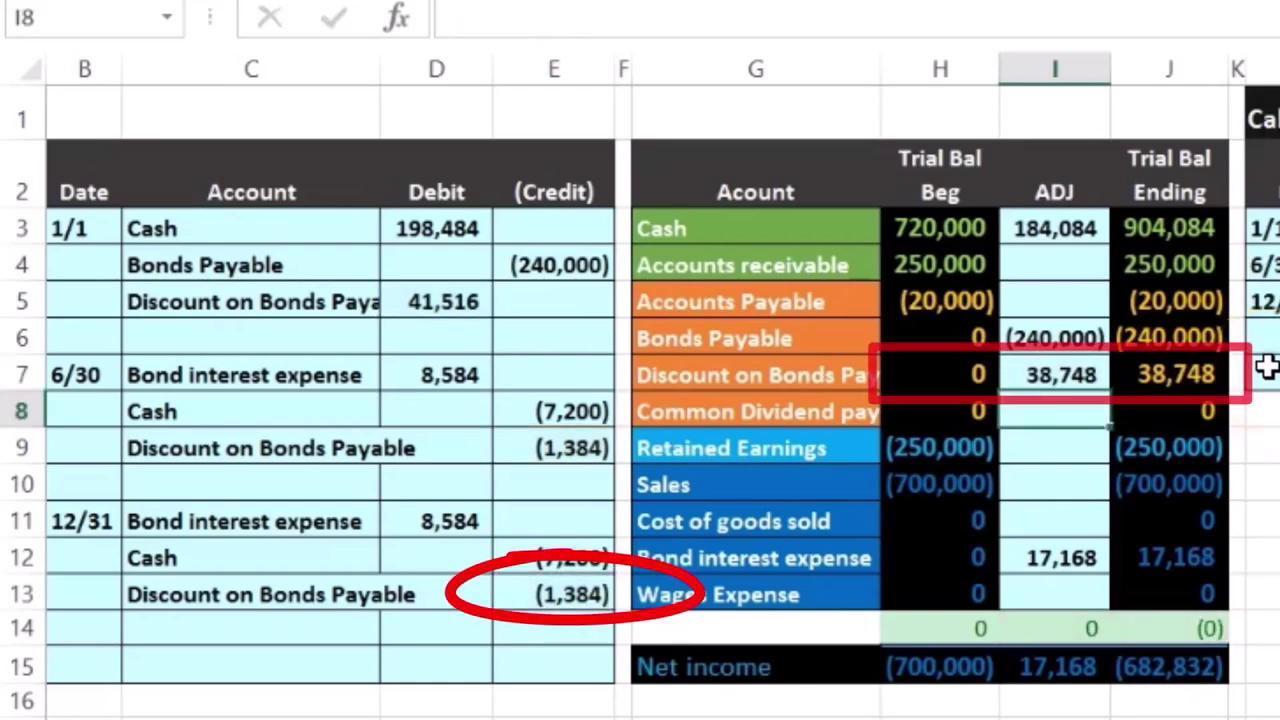
- Compare the ending balances of Bonds Payable and Discount on Bonds Payable with the 12/31 row of the amortization table
click(1211, 366)
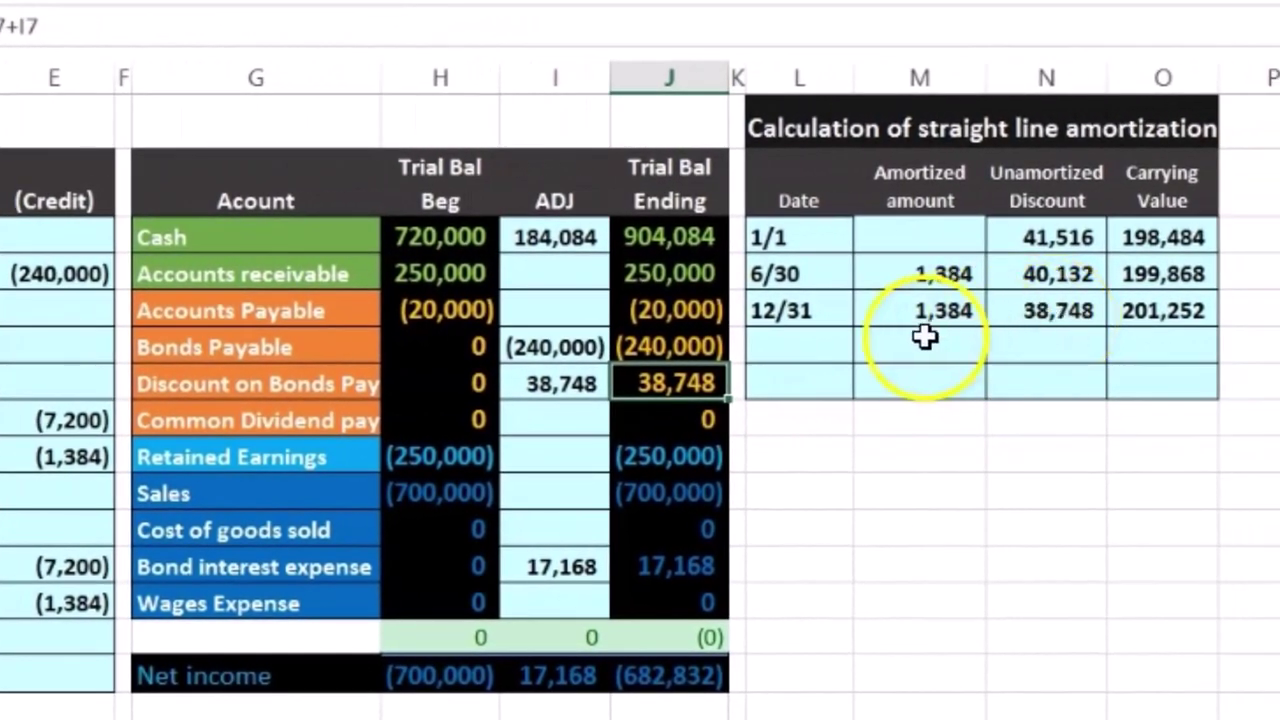
click(704, 341)
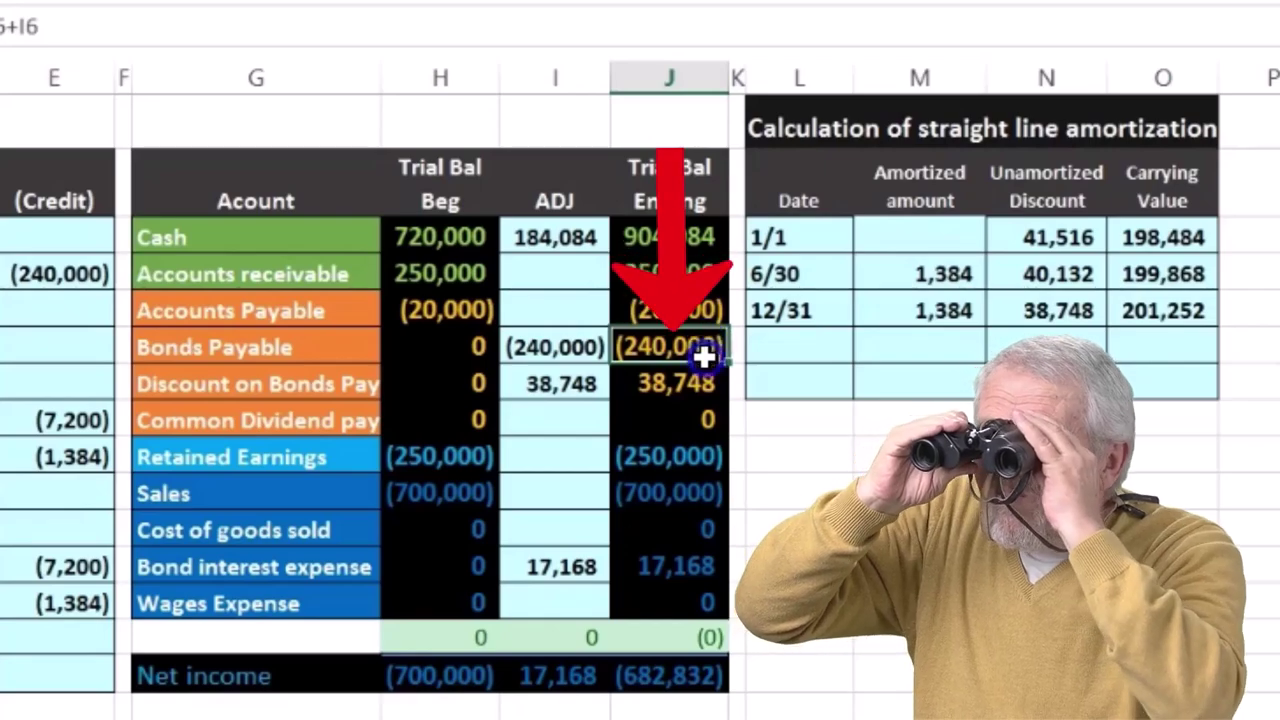
drag(705, 352, 703, 371)
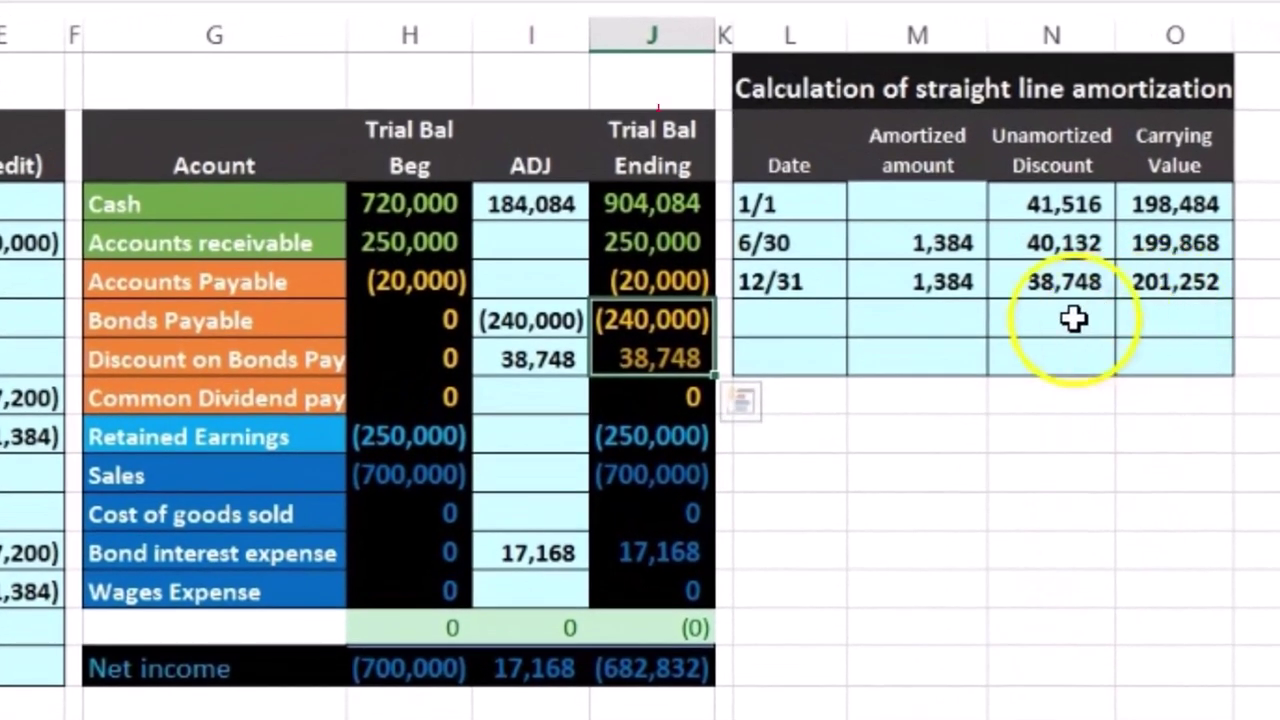
click(691, 323)
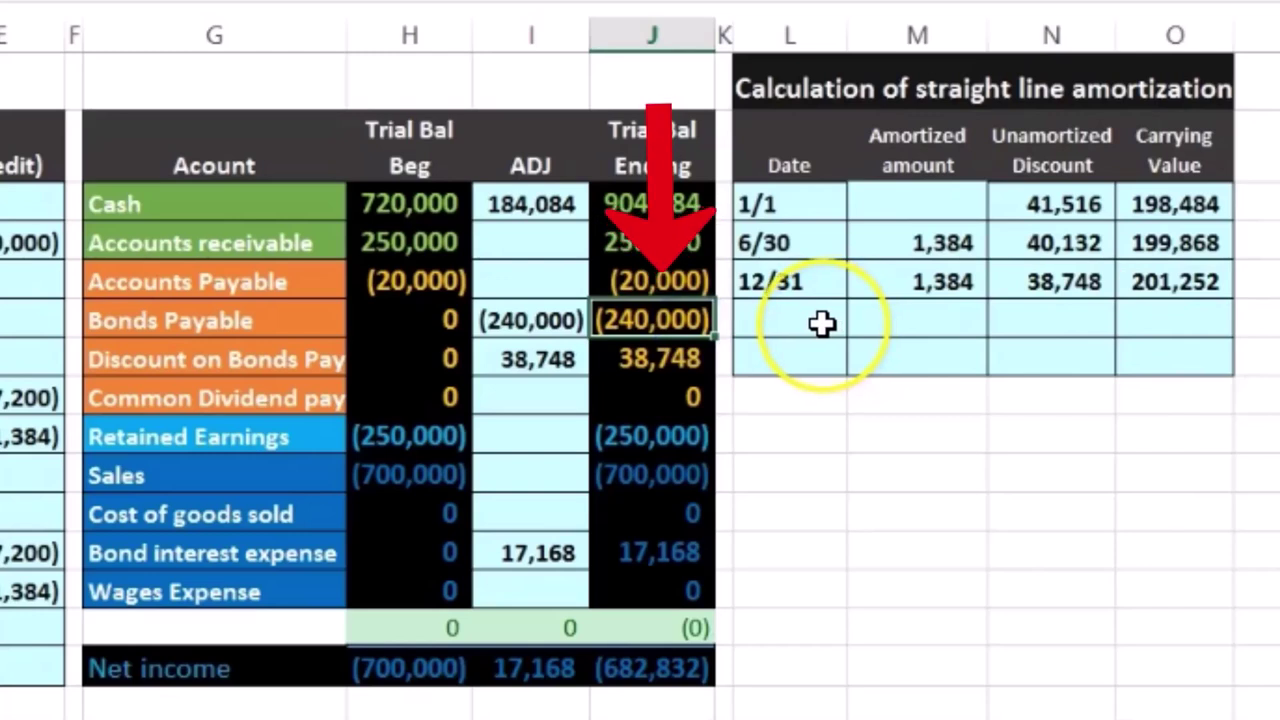
click(665, 358)
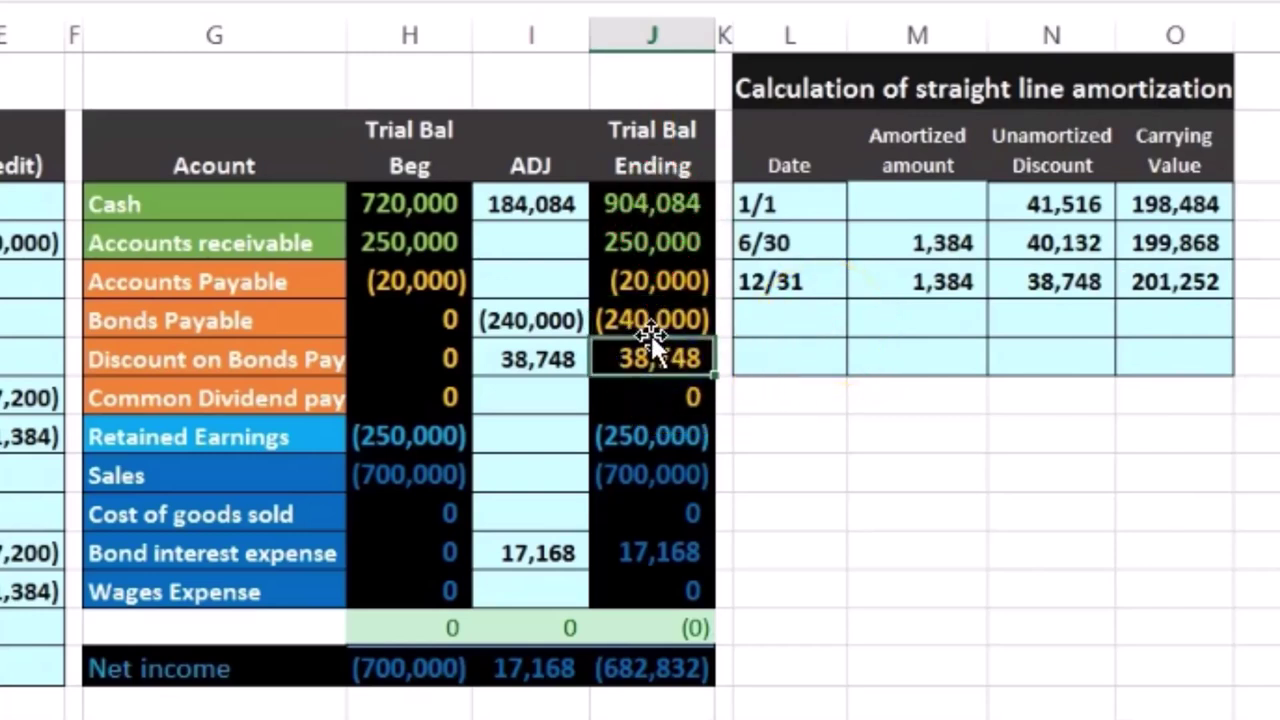
click(648, 322)
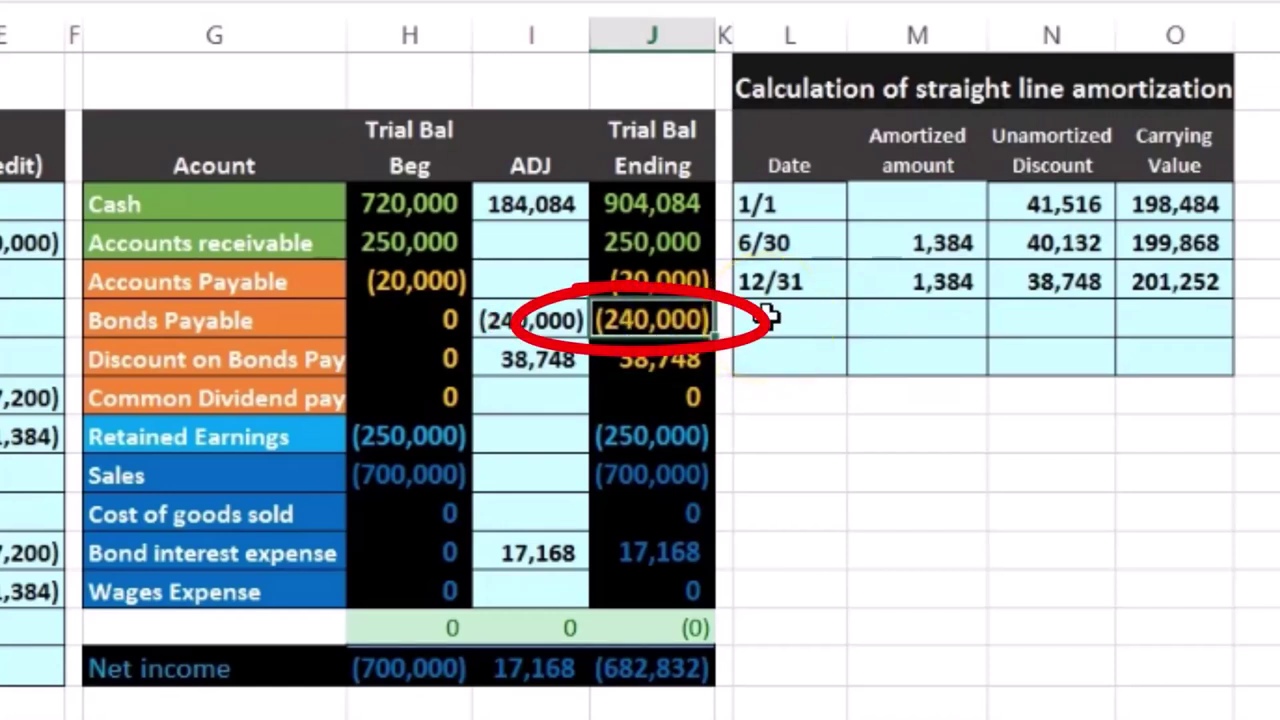